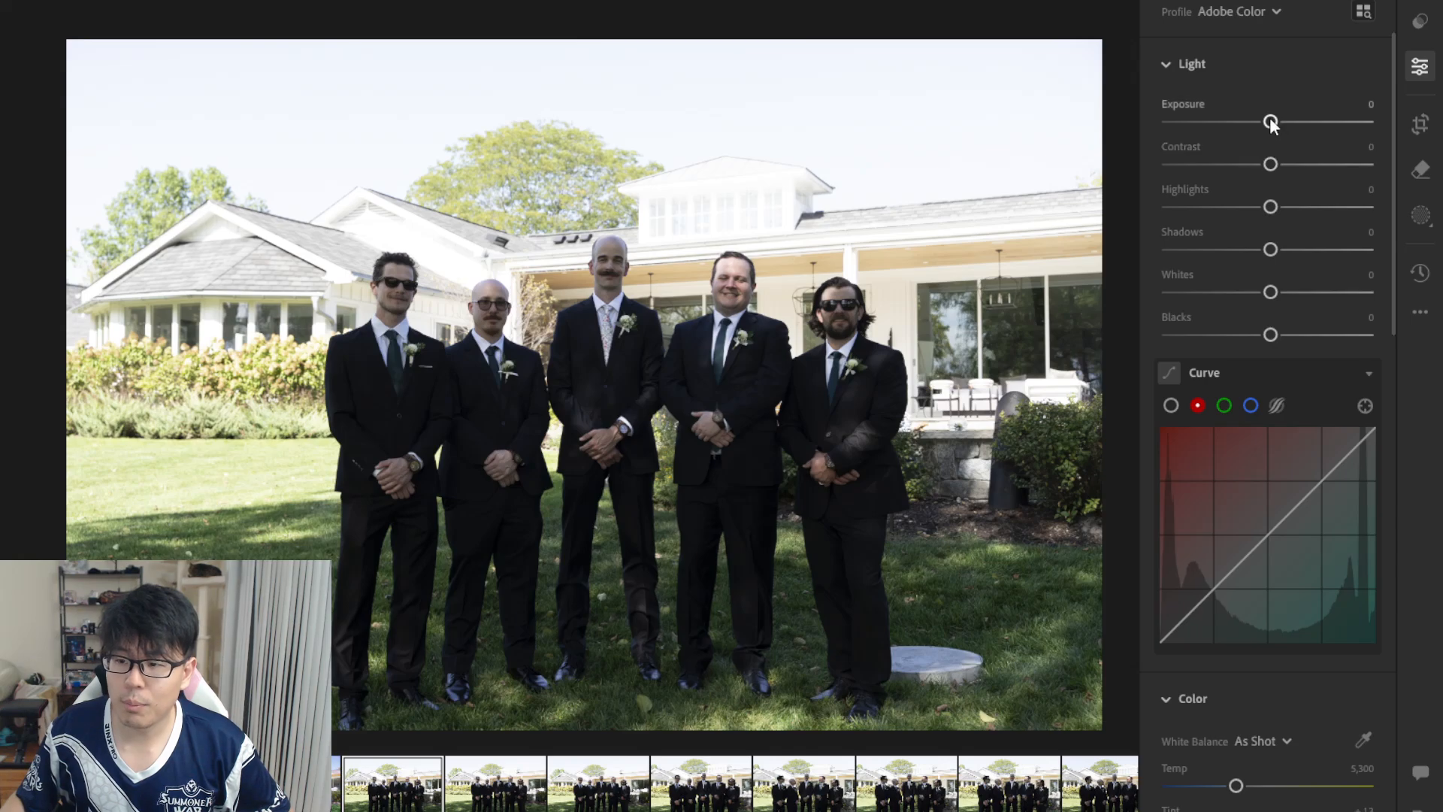
# - Try raising the unedited photo's Exposure to +1.26, undo it, and inspect the white house roof up close
pyautogui.moveTo(1270, 121); pyautogui.dragTo(1295, 123)
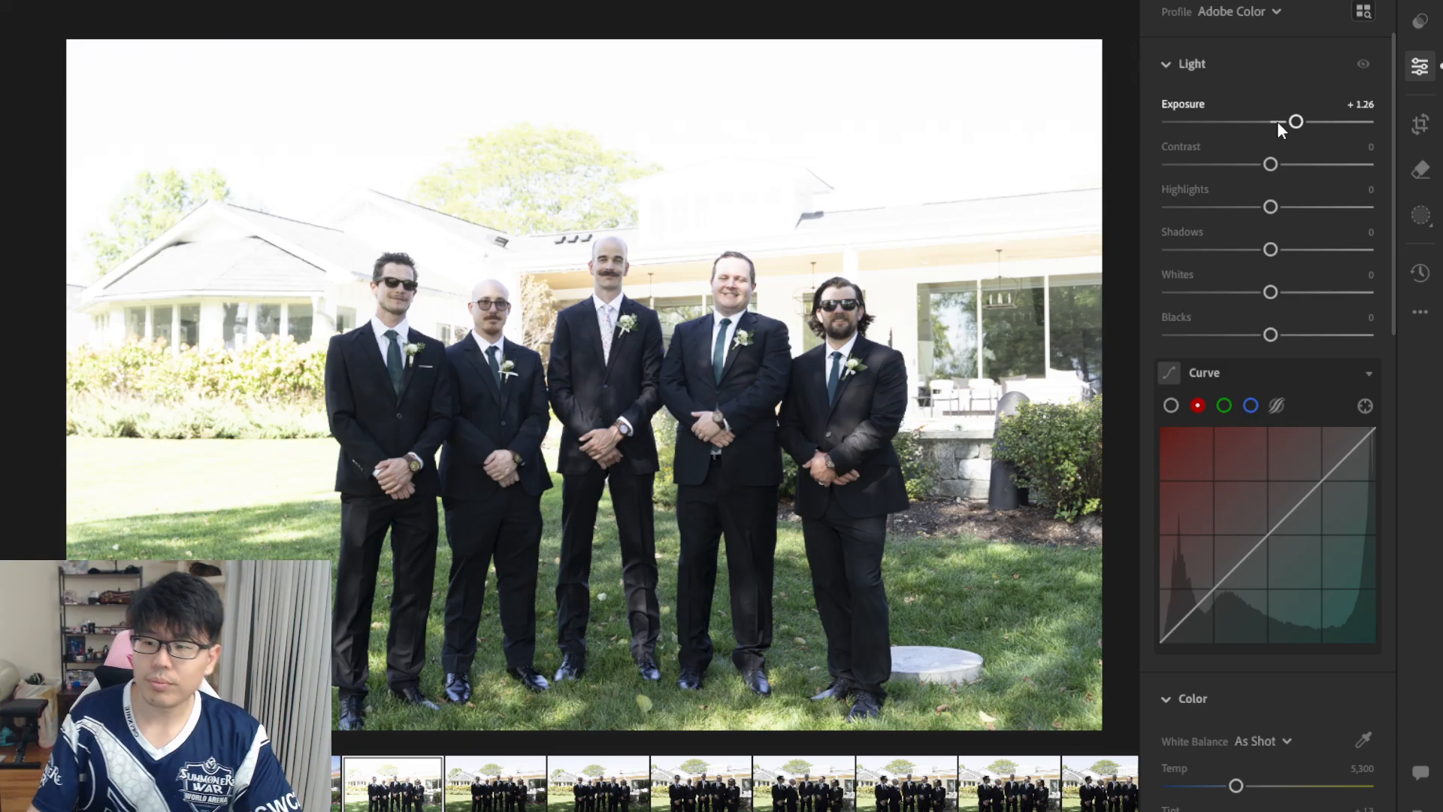
pyautogui.hotkey('ctrl', 'z')
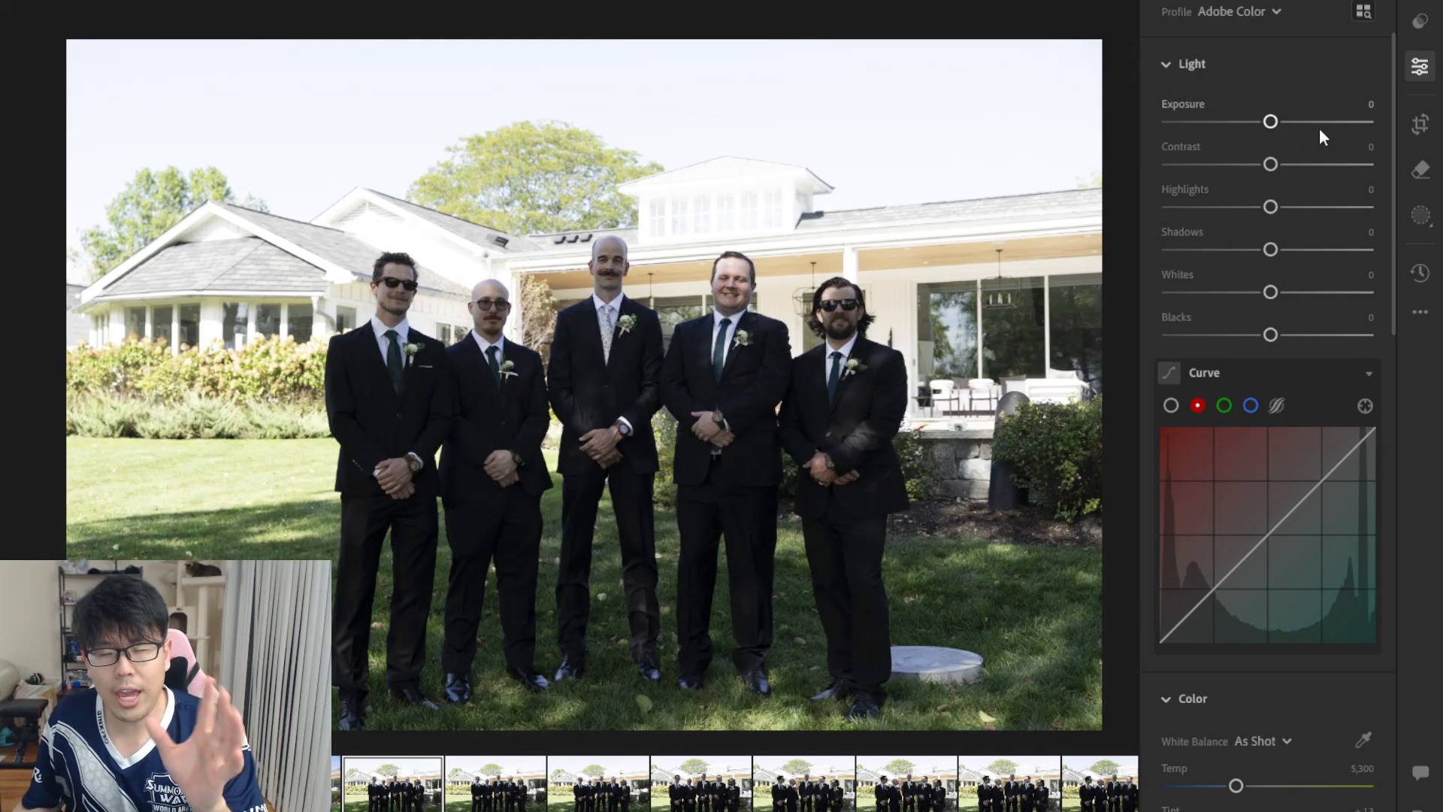
pyautogui.click(709, 166)
pyautogui.click(709, 165)
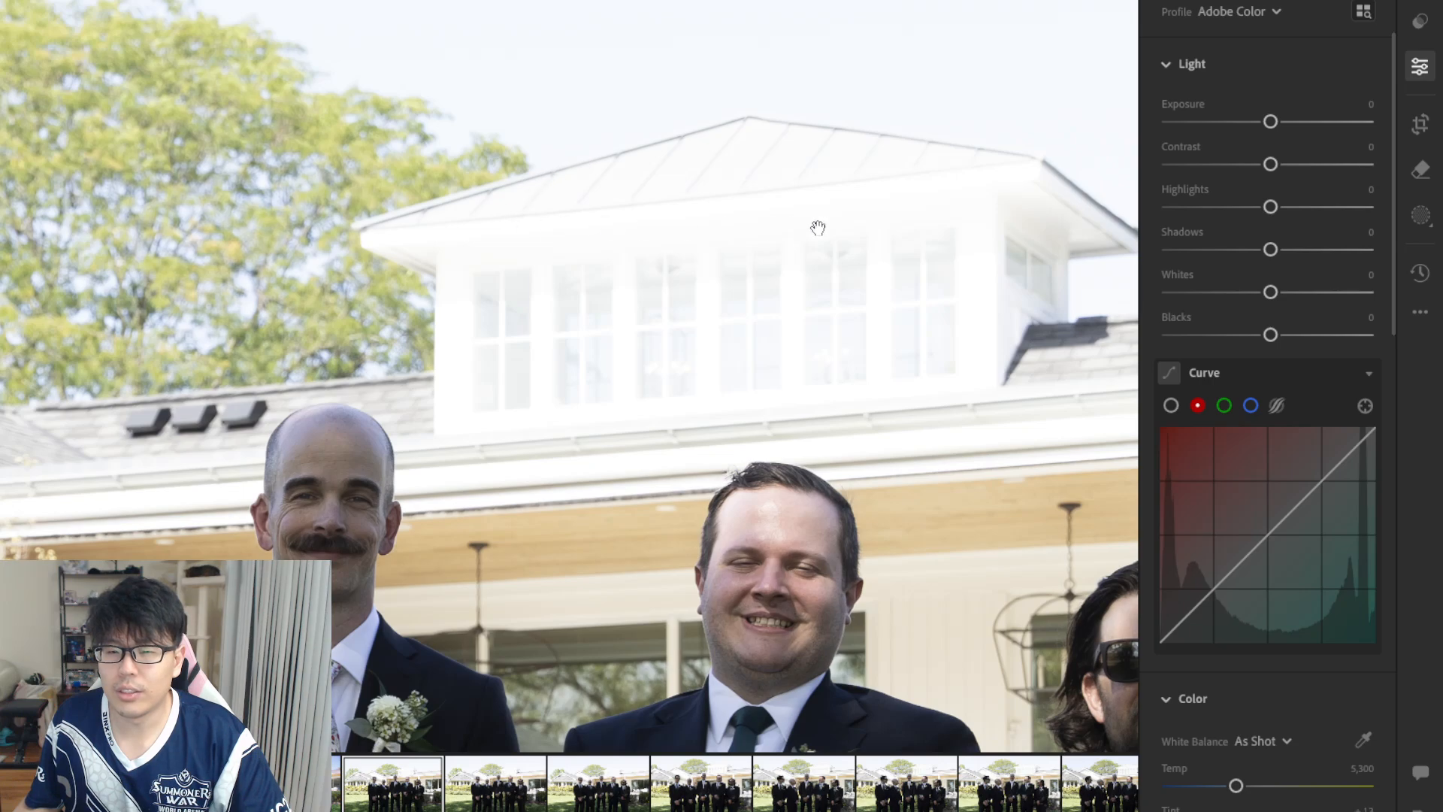
pyautogui.click(658, 213)
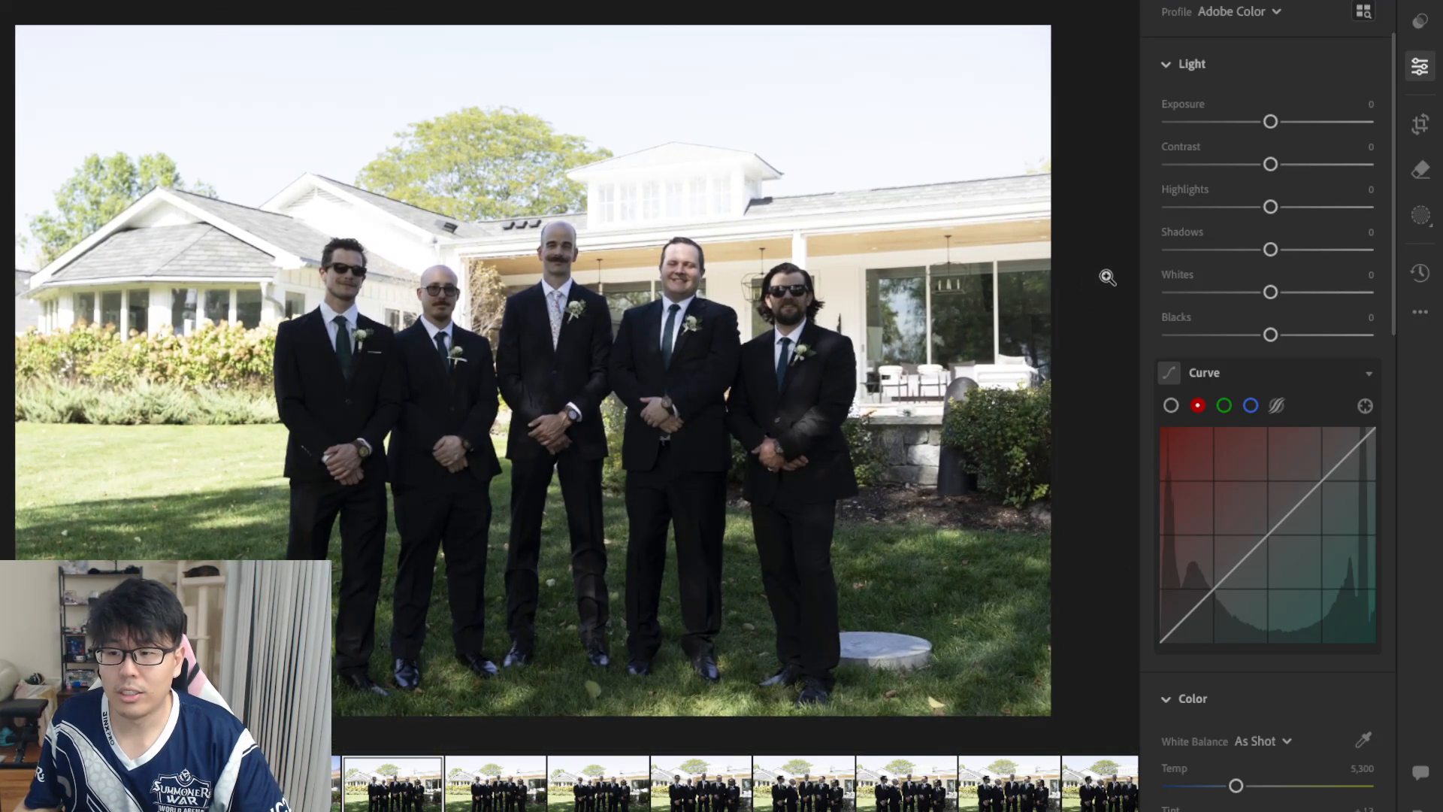
# - Try Highlights at −100 and Shadows at +25 on the unedited photo, and reset both adjustments
pyautogui.moveTo(1264, 215); pyautogui.dragTo(987, 238)
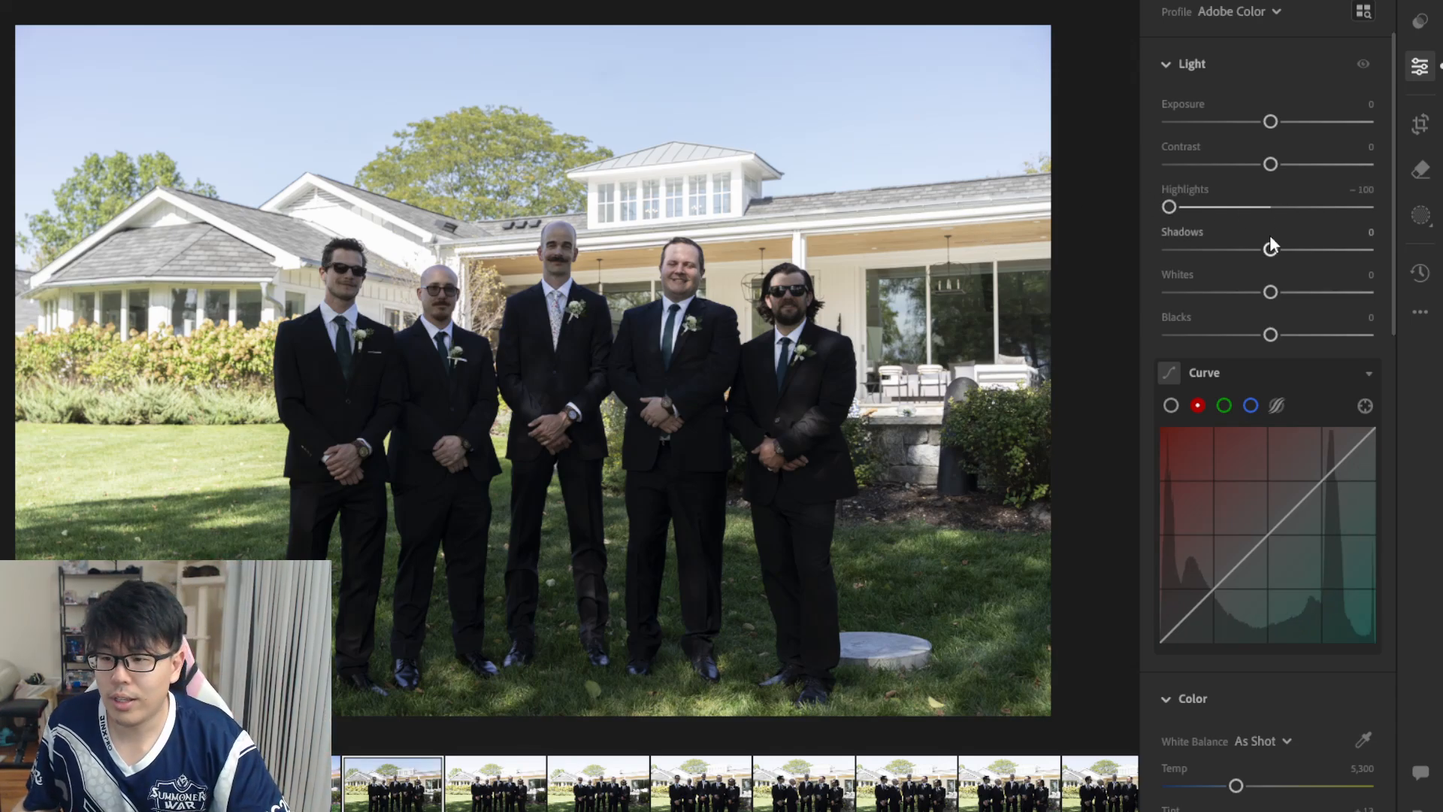
pyautogui.moveTo(1270, 249)
pyautogui.mouseDown()
pyautogui.moveTo(1311, 250)
pyautogui.moveTo(1296, 253)
pyautogui.mouseUp()
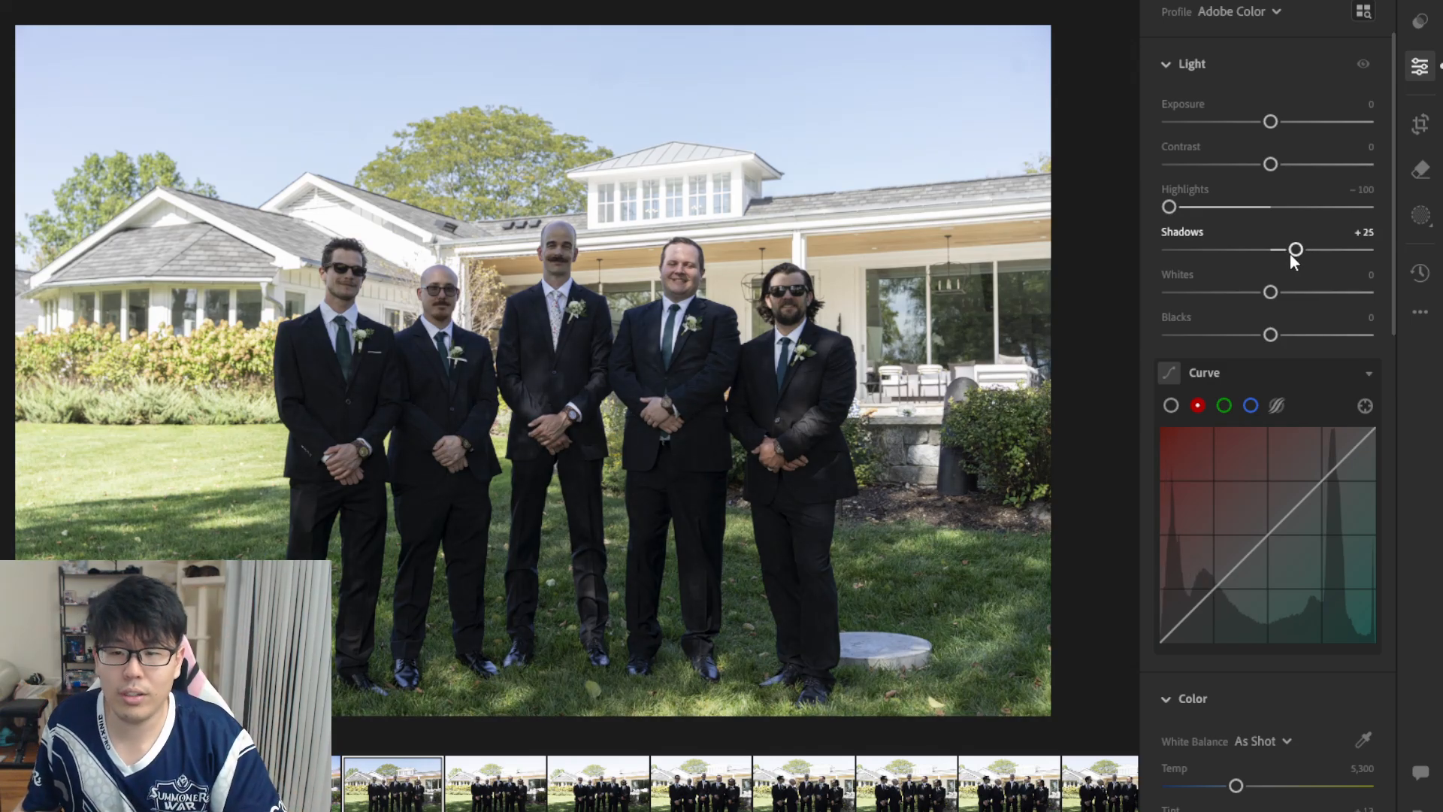
pyautogui.moveTo(1273, 333)
pyautogui.mouseDown()
pyautogui.moveTo(1302, 334)
pyautogui.moveTo(1279, 333)
pyautogui.mouseUp()
pyautogui.doubleClick(1297, 251)
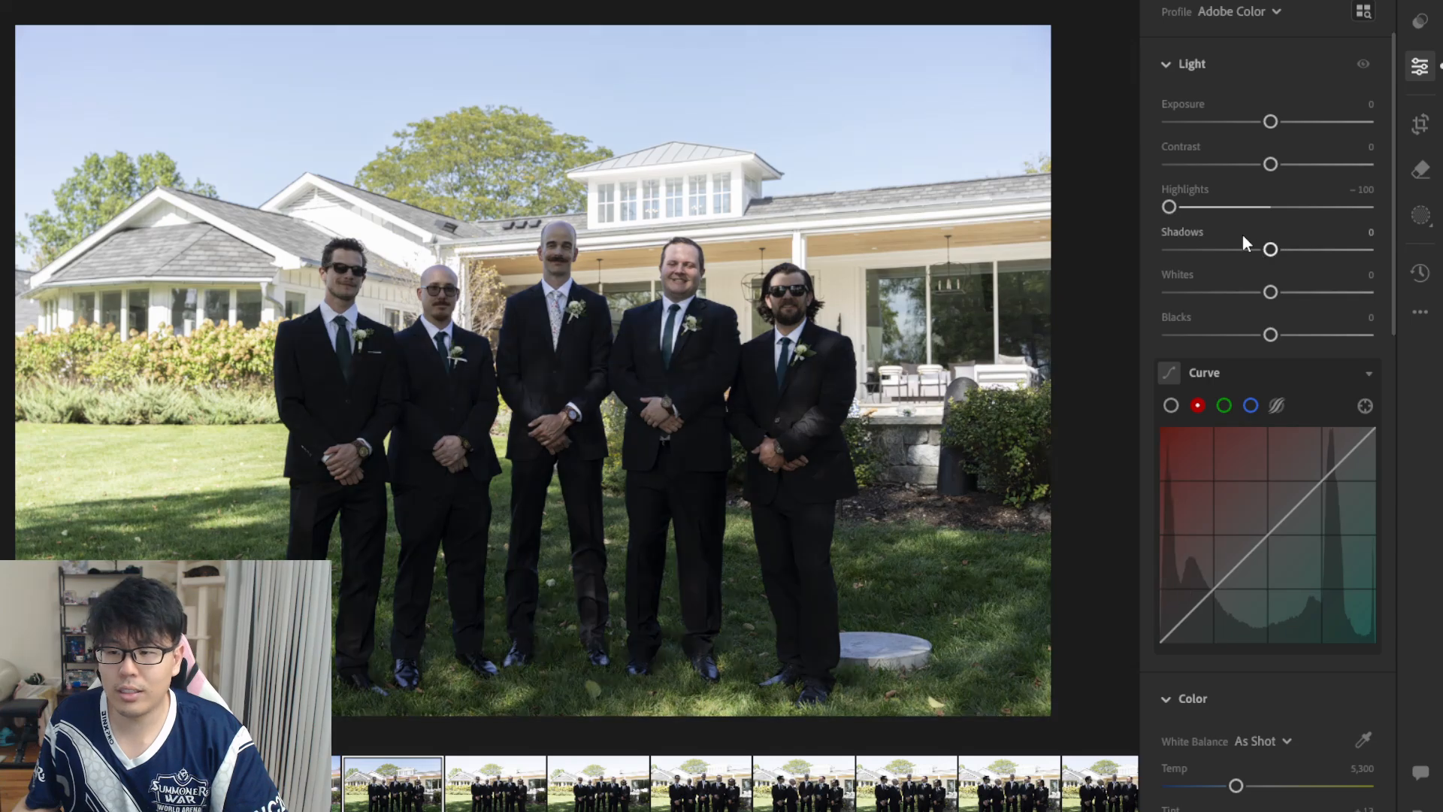
pyautogui.doubleClick(1173, 209)
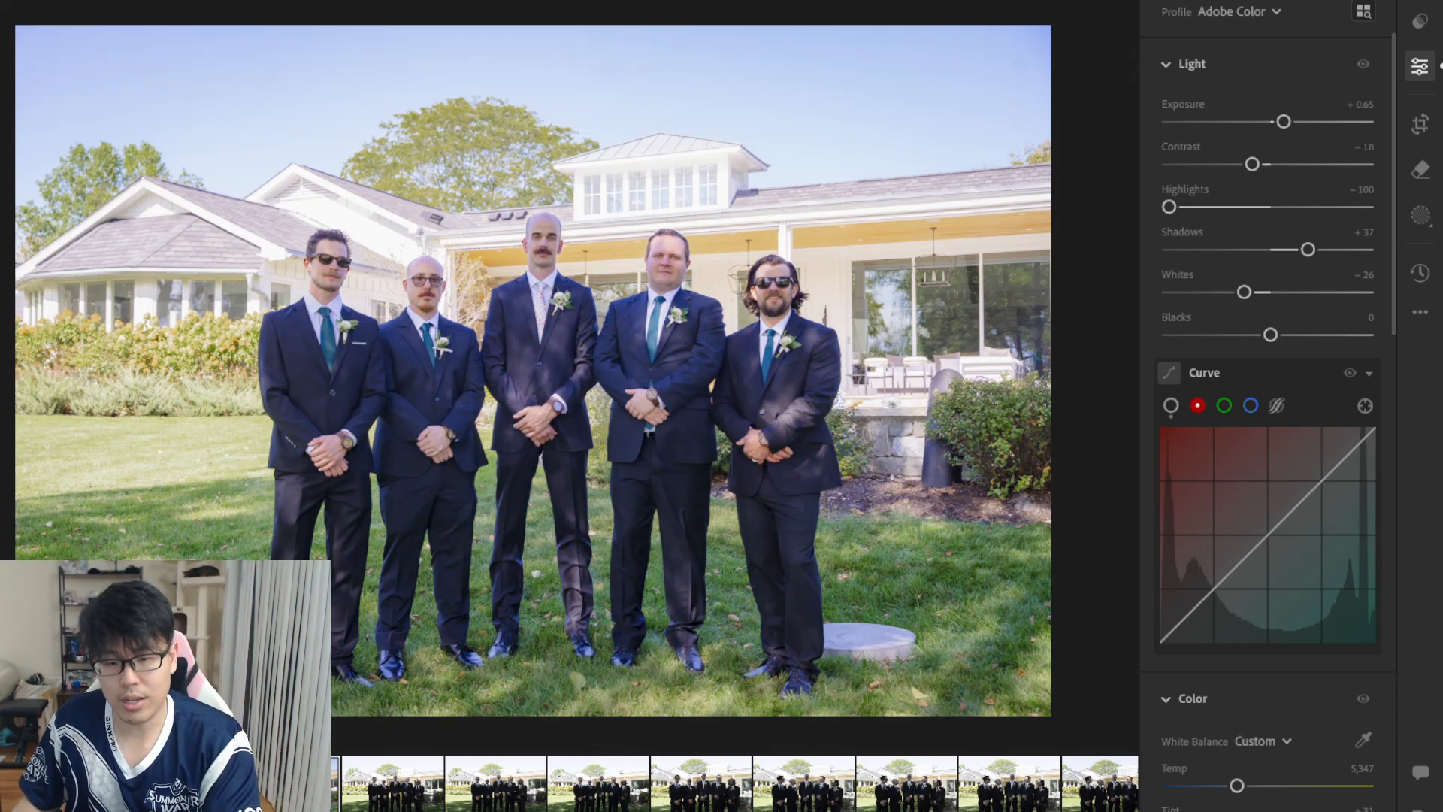
# - Compare the edited group photo with its original version
pyautogui.press('\\')
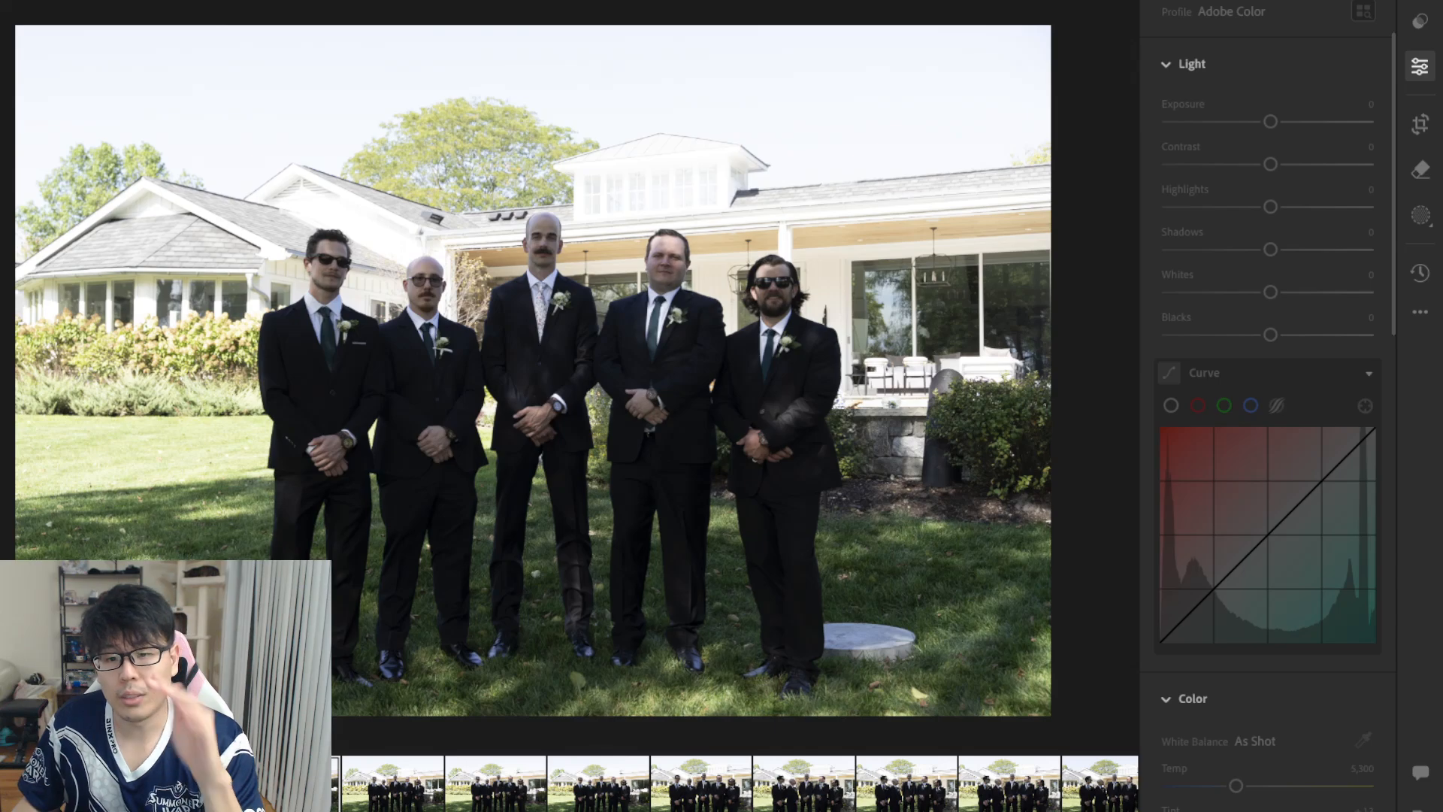
pyautogui.press('\\')
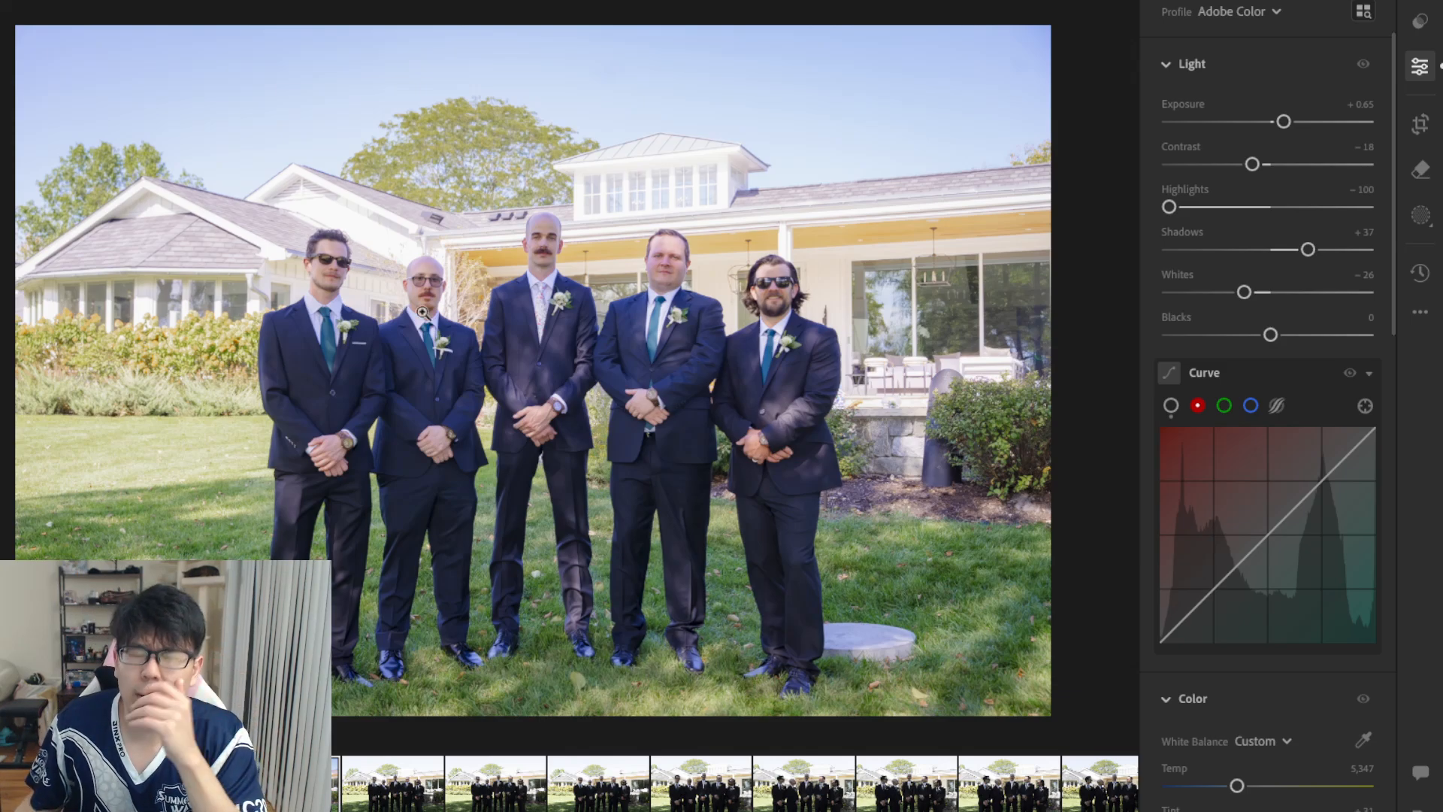
# - Try lowering the edited photo's overall Saturation to −100 and undo it
pyautogui.scroll(-3, 1207, 564)
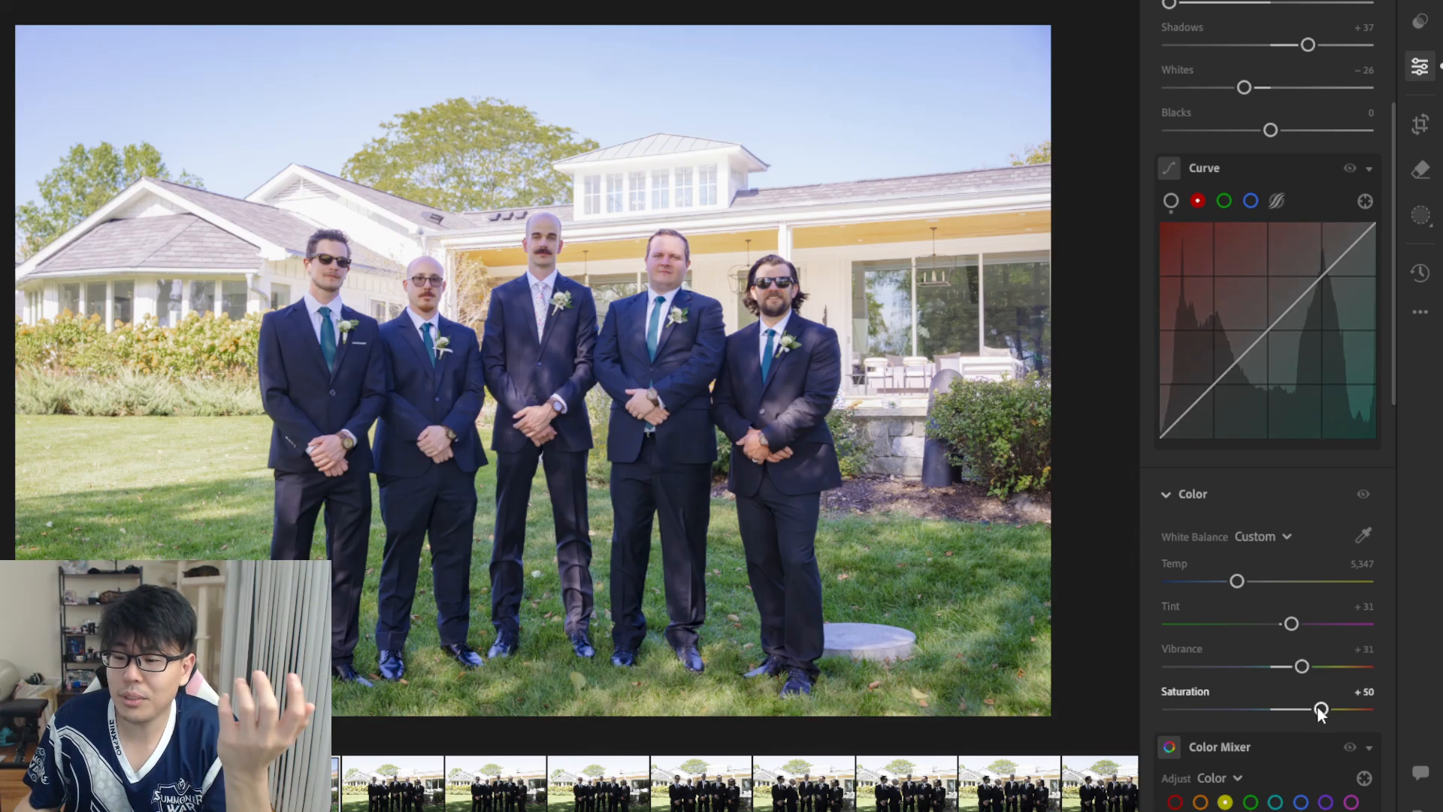
pyautogui.moveTo(1317, 708); pyautogui.dragTo(1166, 710)
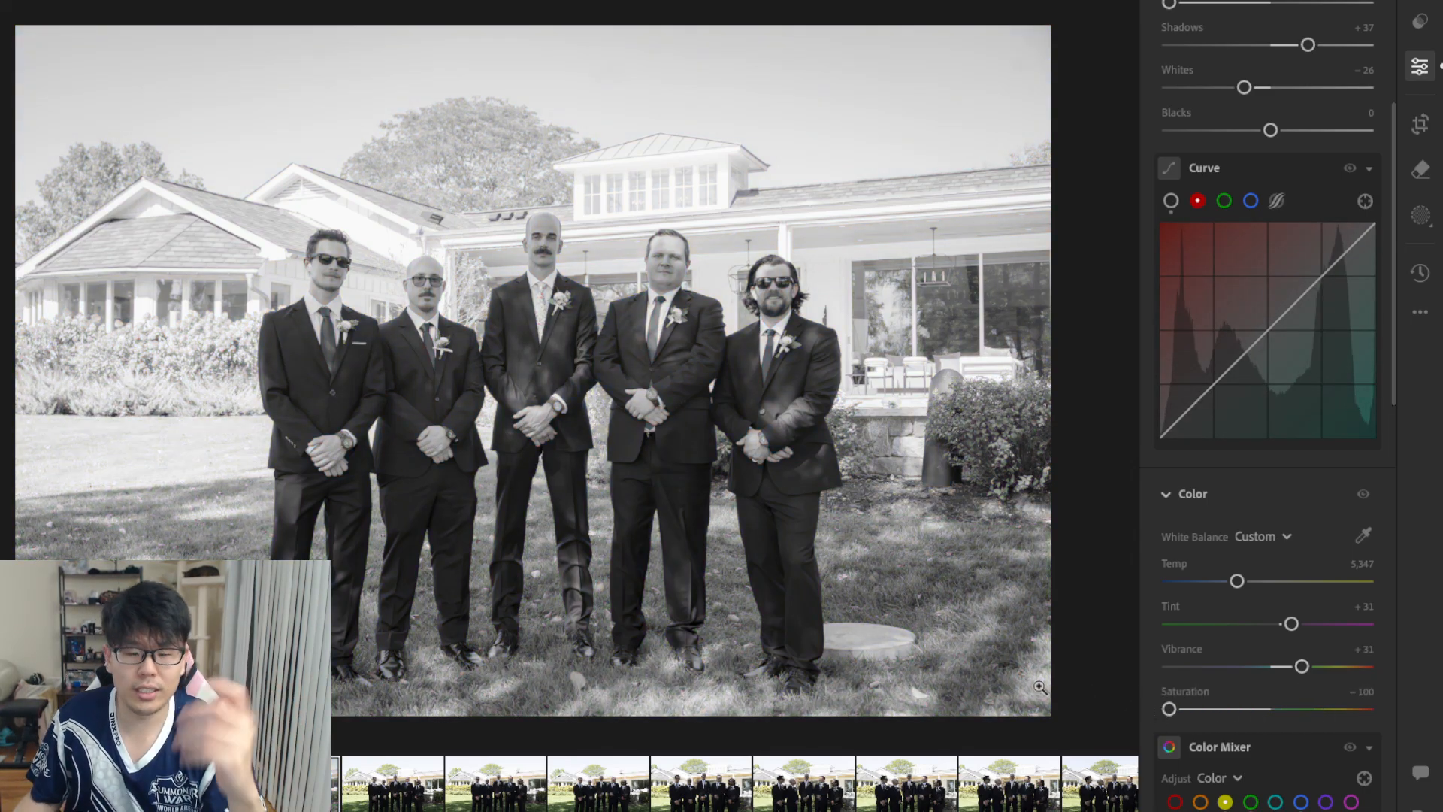
pyautogui.hotkey('ctrl', 'z')
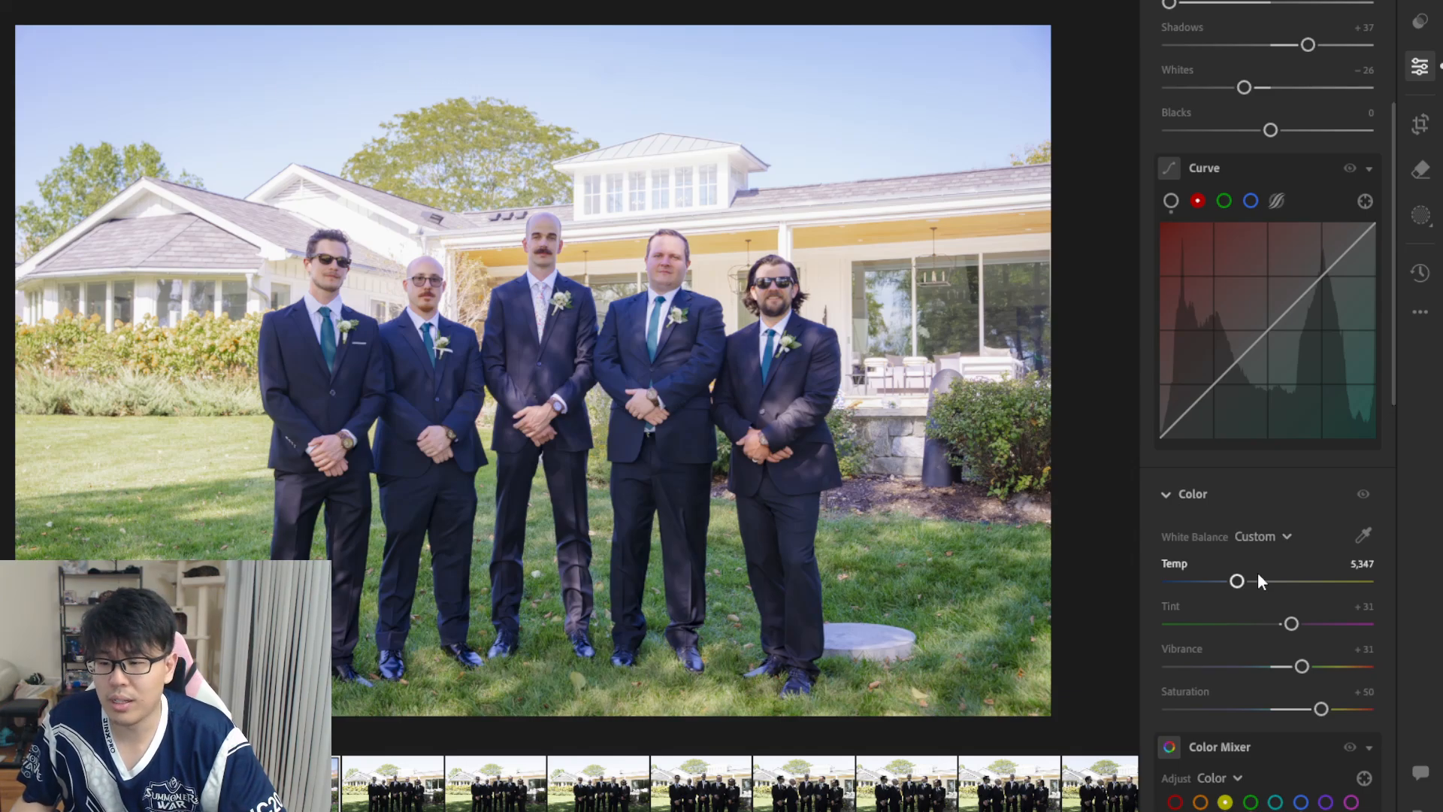
# - In the Color Mixer, set the blue Saturation to −15 and the blue Luminance to −7
pyautogui.scroll(-3, 1251, 577)
pyautogui.click(1298, 597)
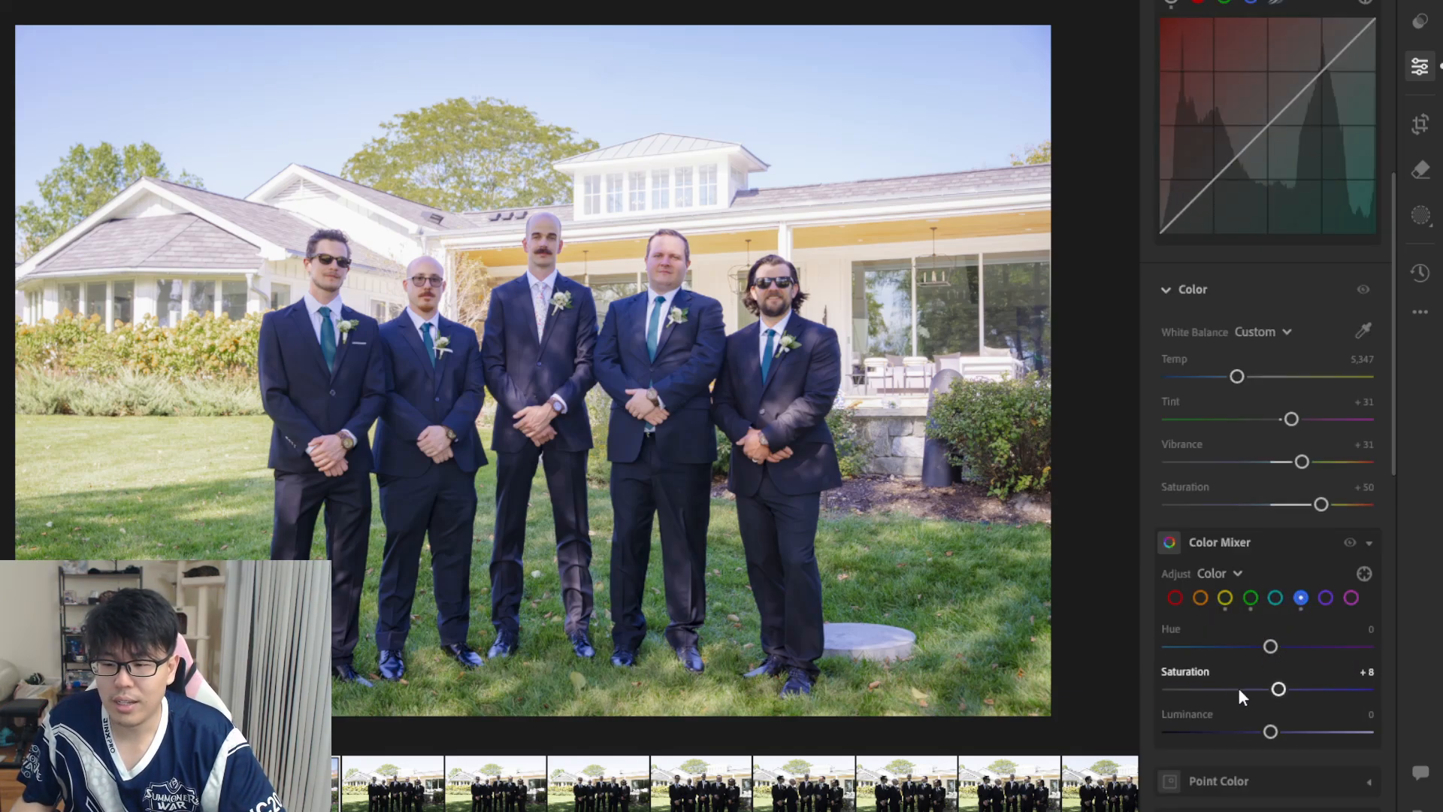
pyautogui.moveTo(1238, 687); pyautogui.dragTo(1259, 735)
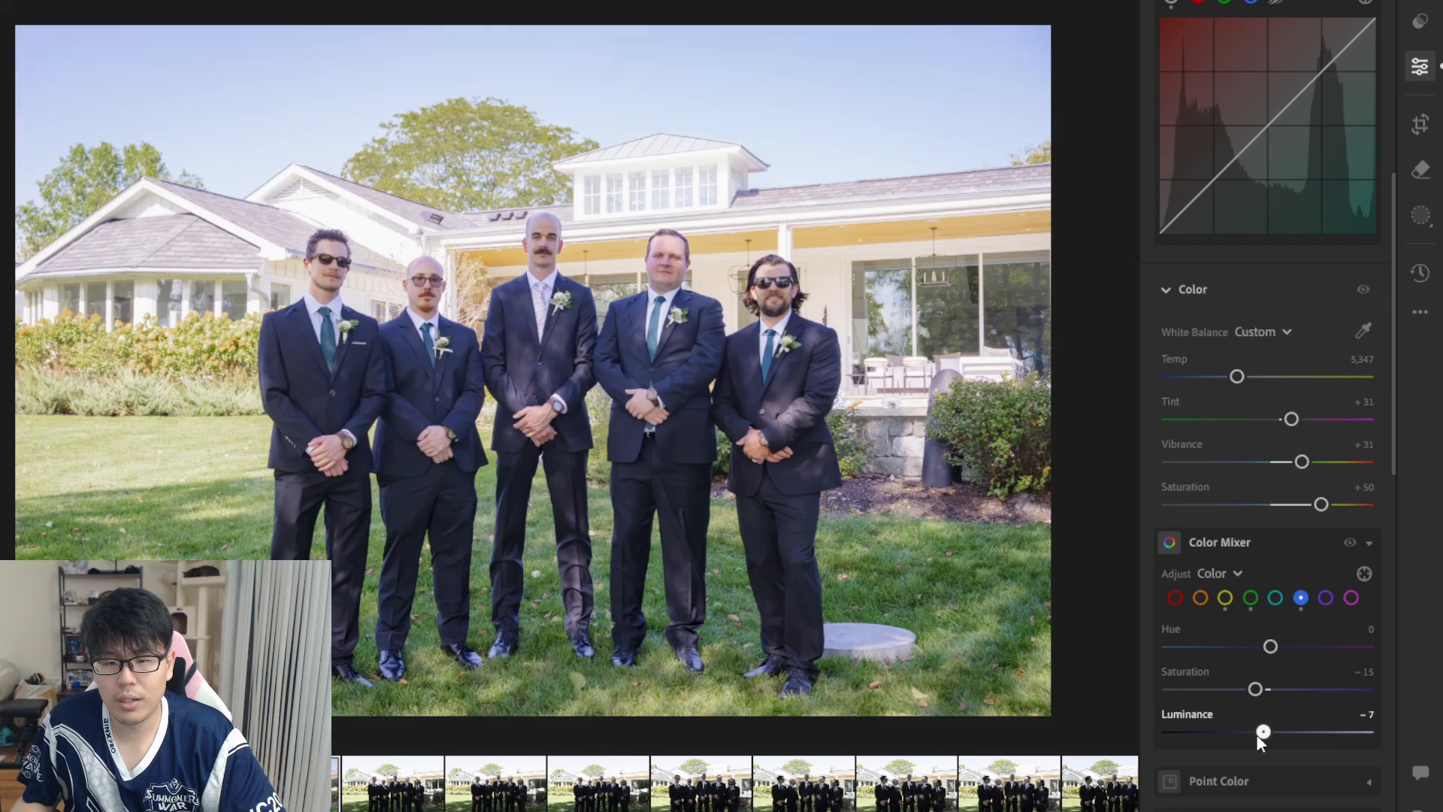
# - Switch to the unedited group photo and set its Exposure to +0.66 and Contrast to −16
pyautogui.scroll(7, 1261, 740)
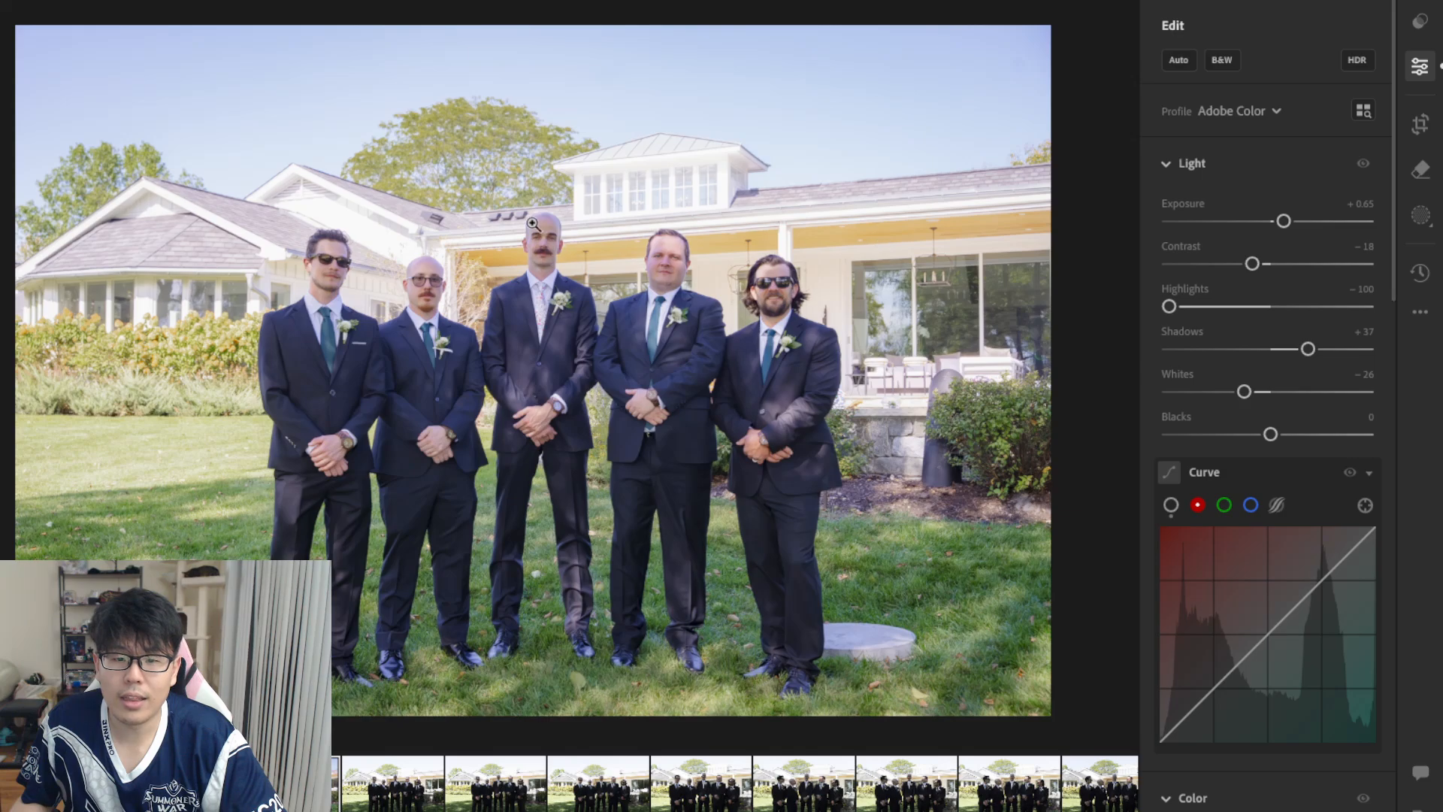
pyautogui.click(385, 786)
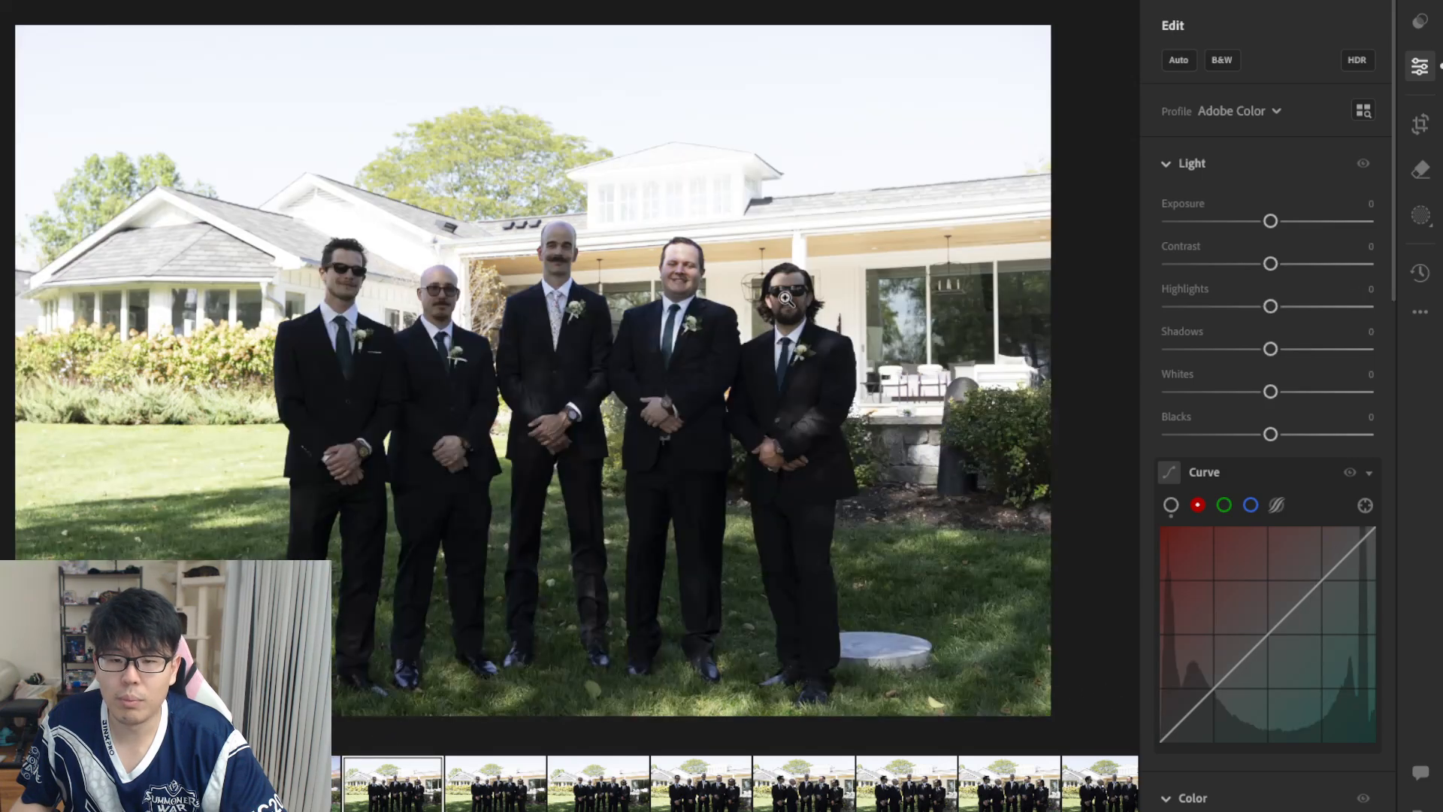
pyautogui.moveTo(1270, 221); pyautogui.dragTo(1287, 226)
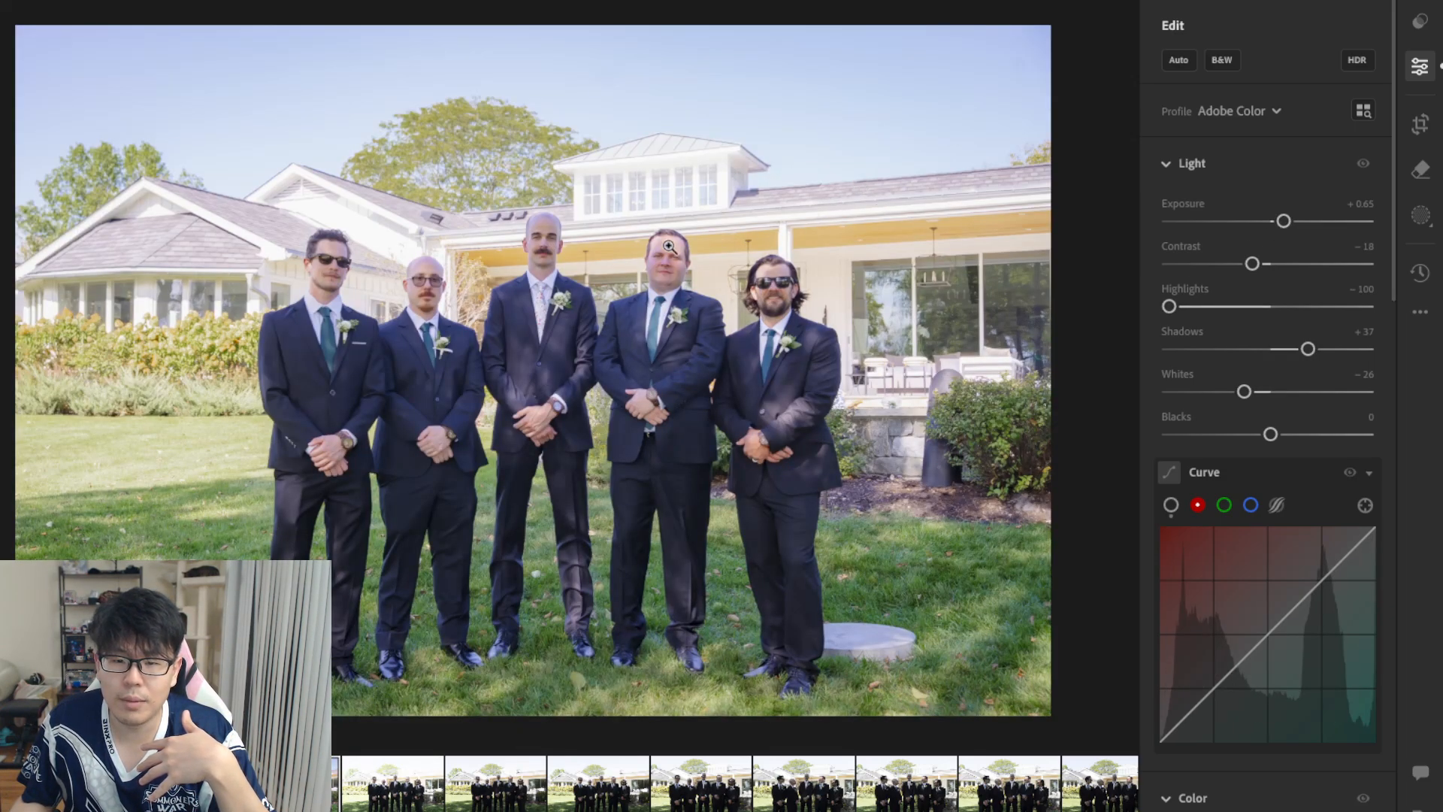
pyautogui.click(413, 798)
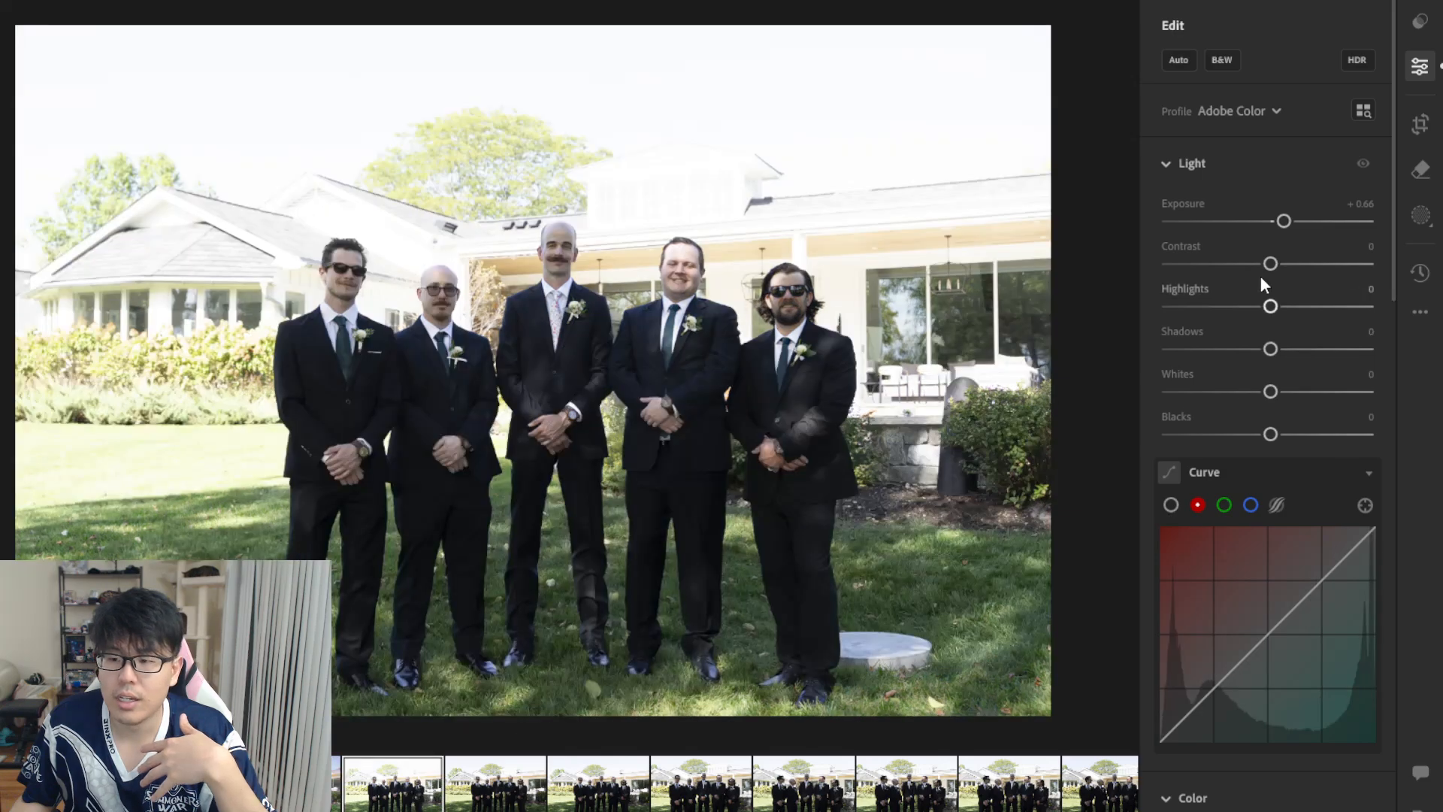
pyautogui.moveTo(1270, 264); pyautogui.dragTo(1254, 264)
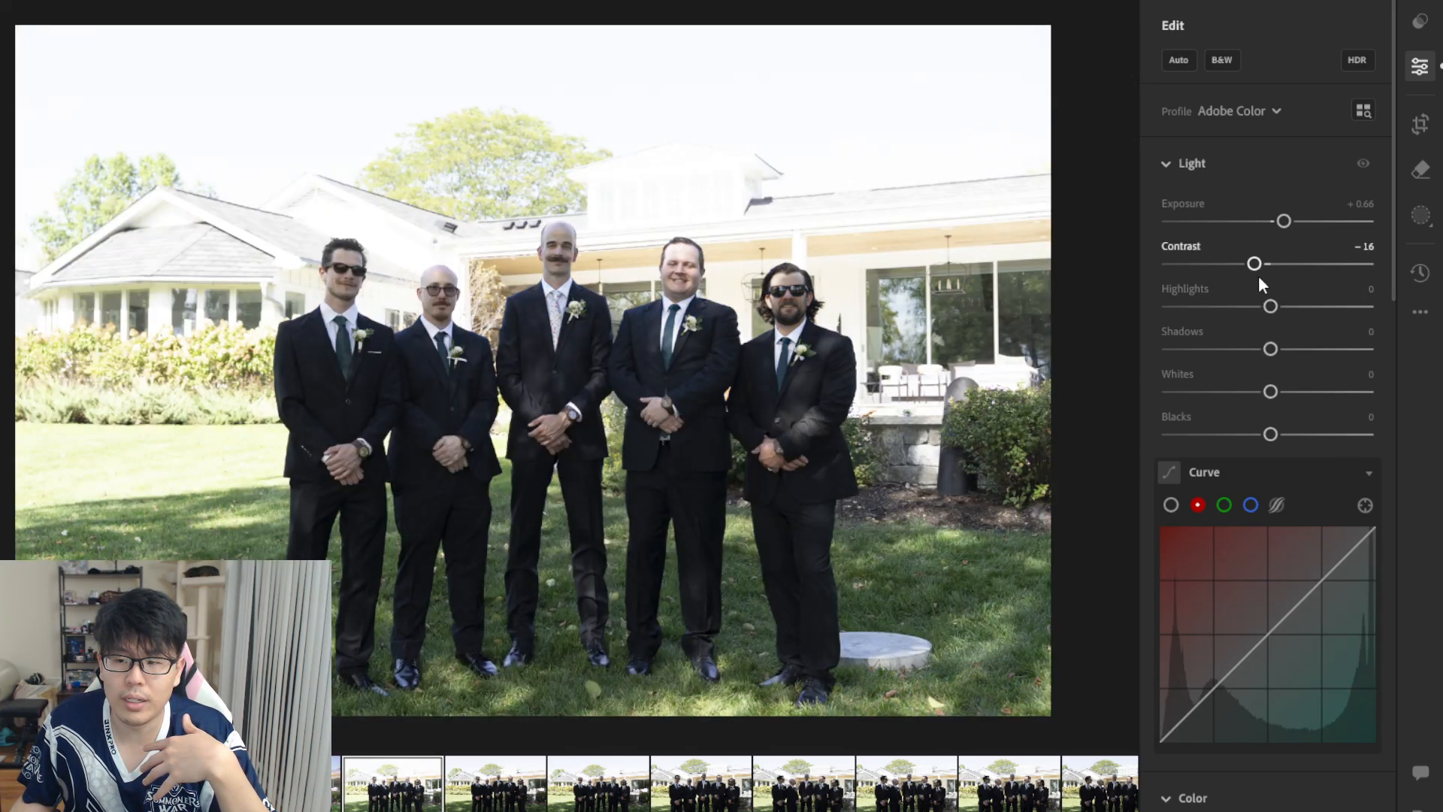
pyautogui.moveTo(1257, 270)
pyautogui.mouseDown()
pyautogui.moveTo(1275, 271)
pyautogui.moveTo(1255, 278)
pyautogui.mouseUp()
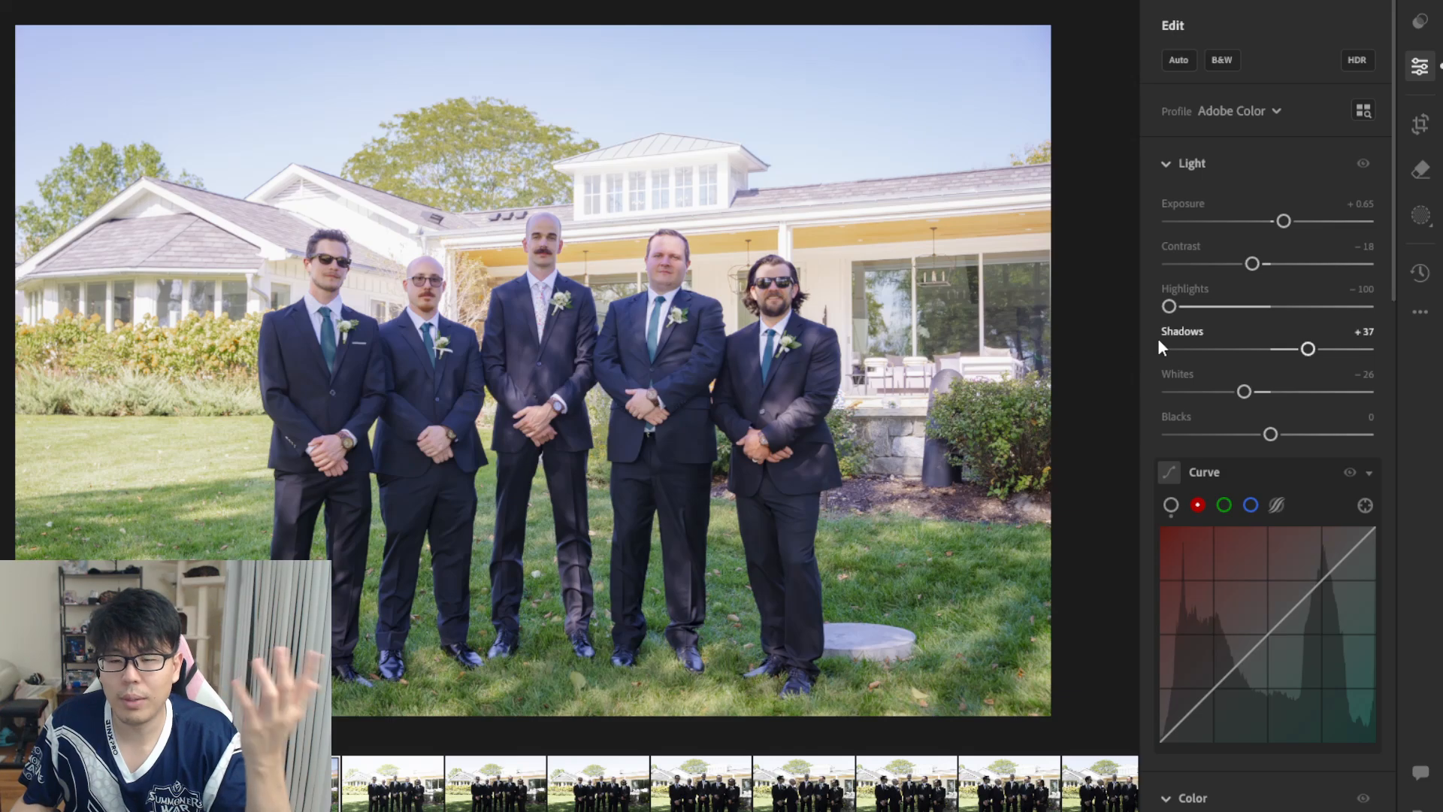
# - Try raising the edited photo's Shadows to +60, check the men's faces up close, and undo the change
pyautogui.moveTo(1177, 306); pyautogui.dragTo(1157, 329)
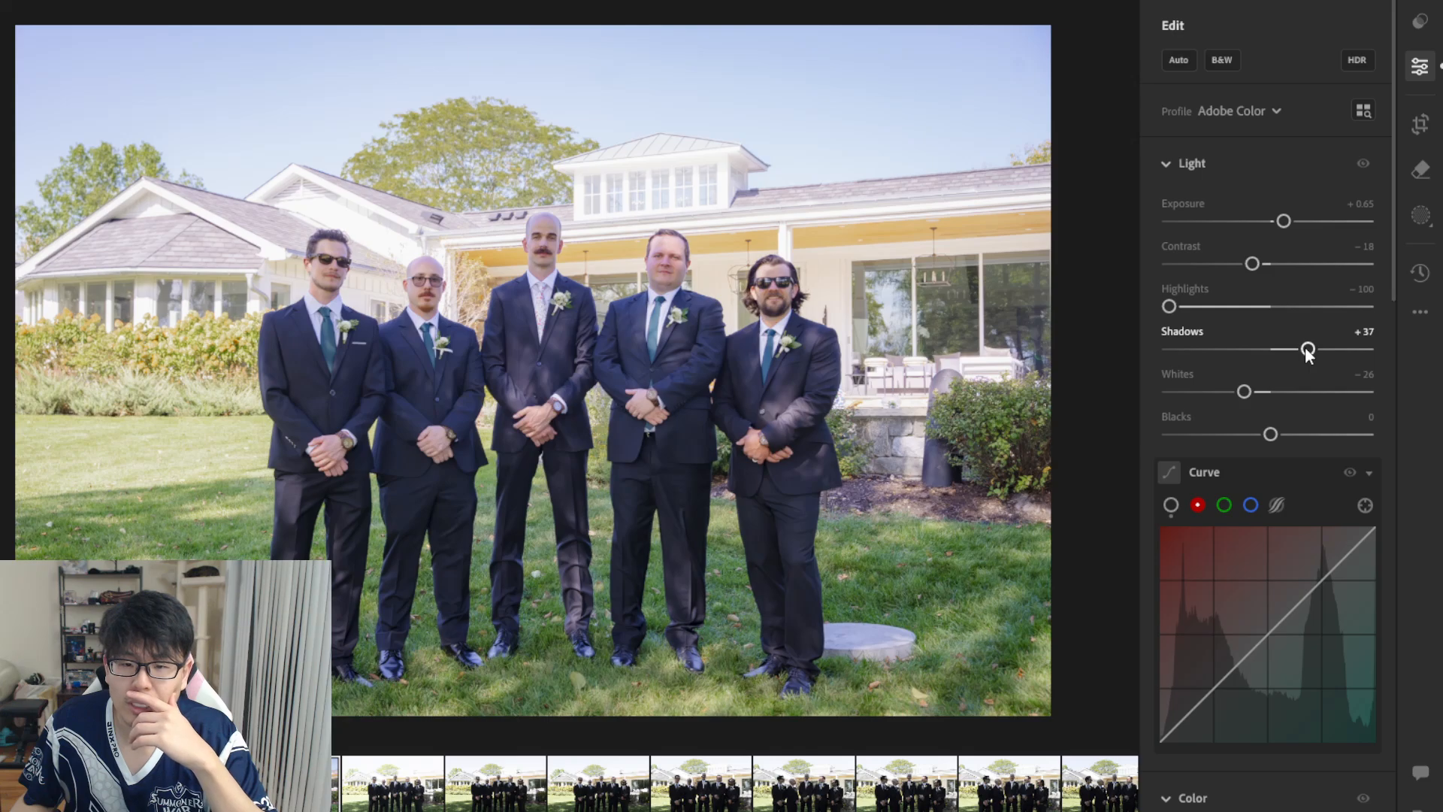
pyautogui.moveTo(1307, 351); pyautogui.dragTo(1330, 351)
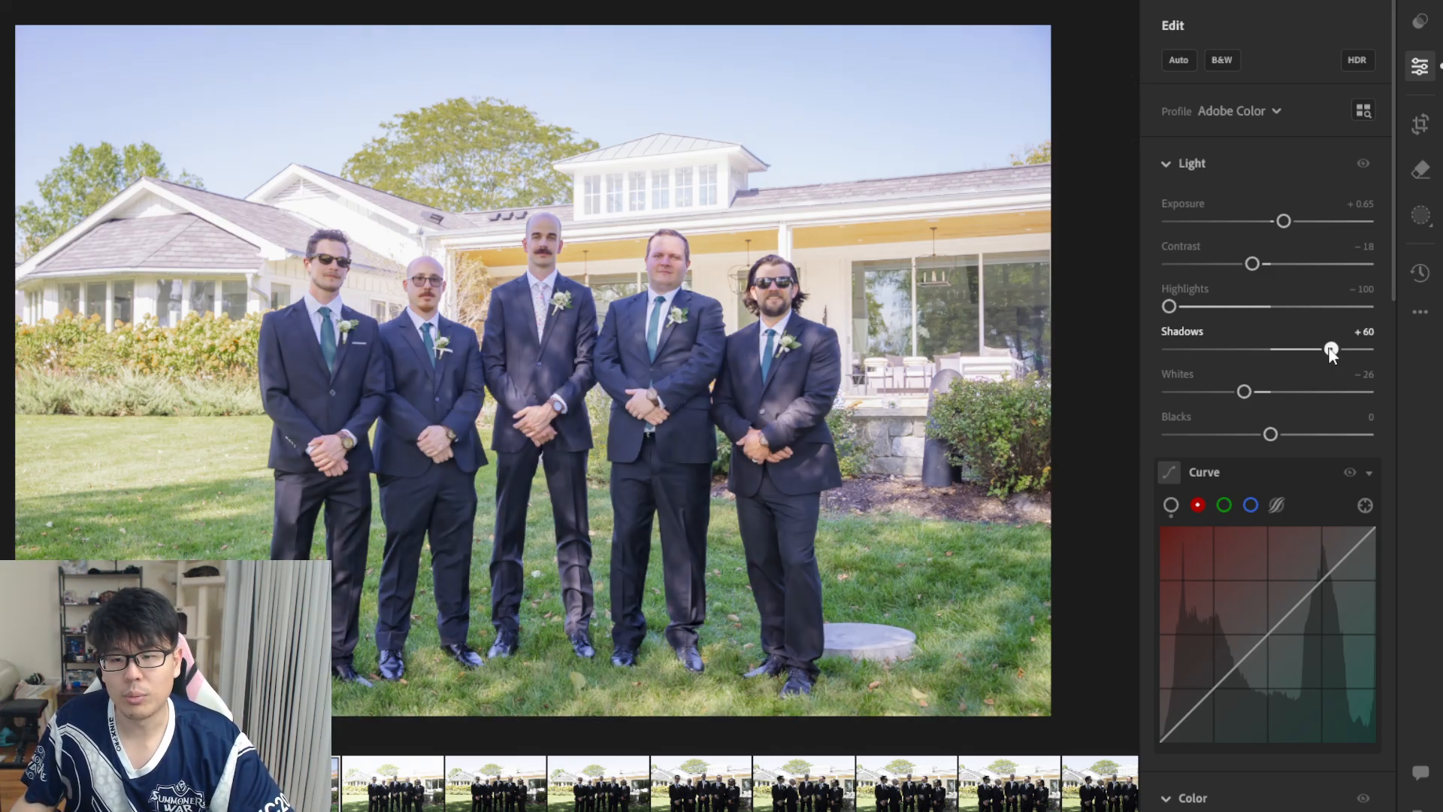
pyautogui.click(526, 252)
pyautogui.hotkey('ctrl', 'z')
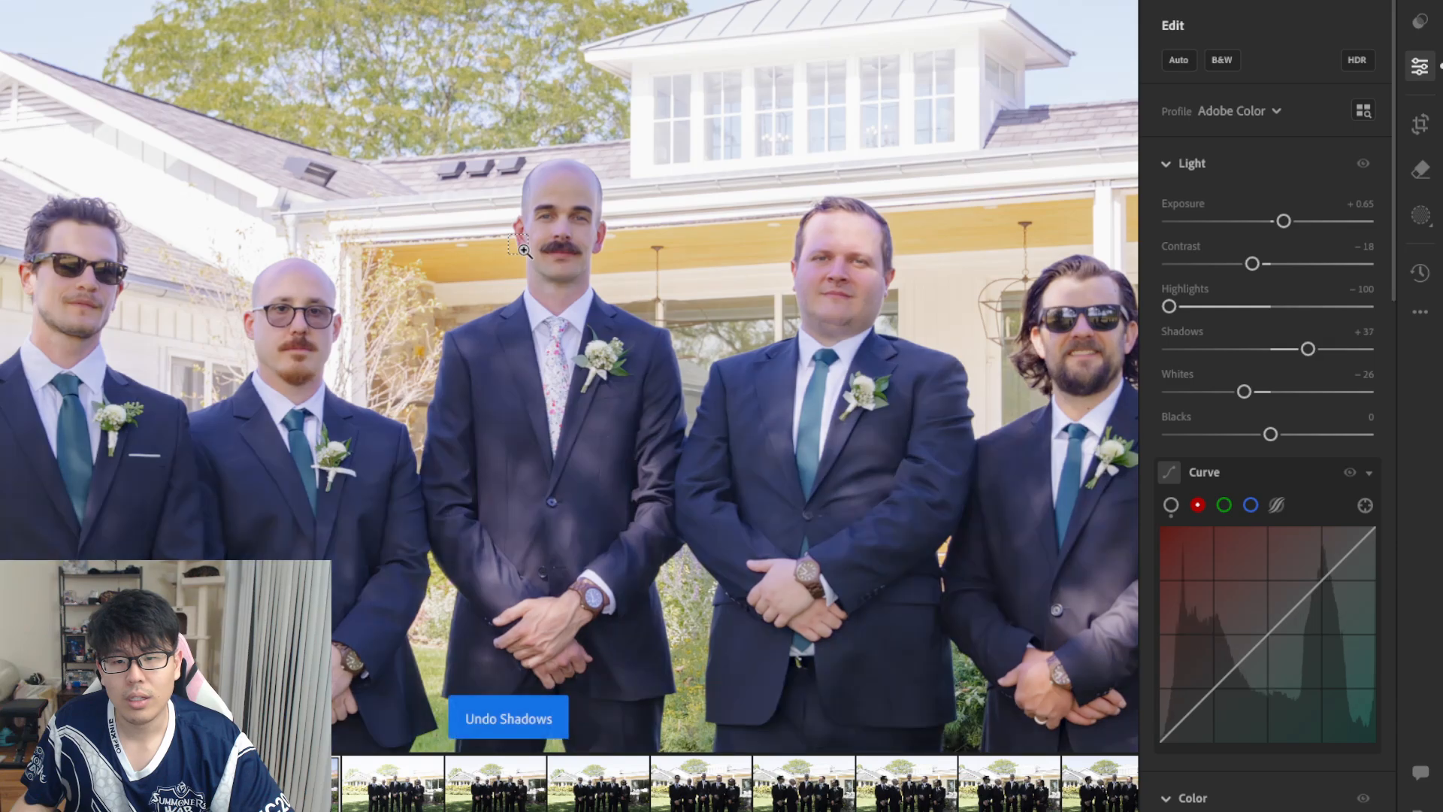
pyautogui.click(524, 250)
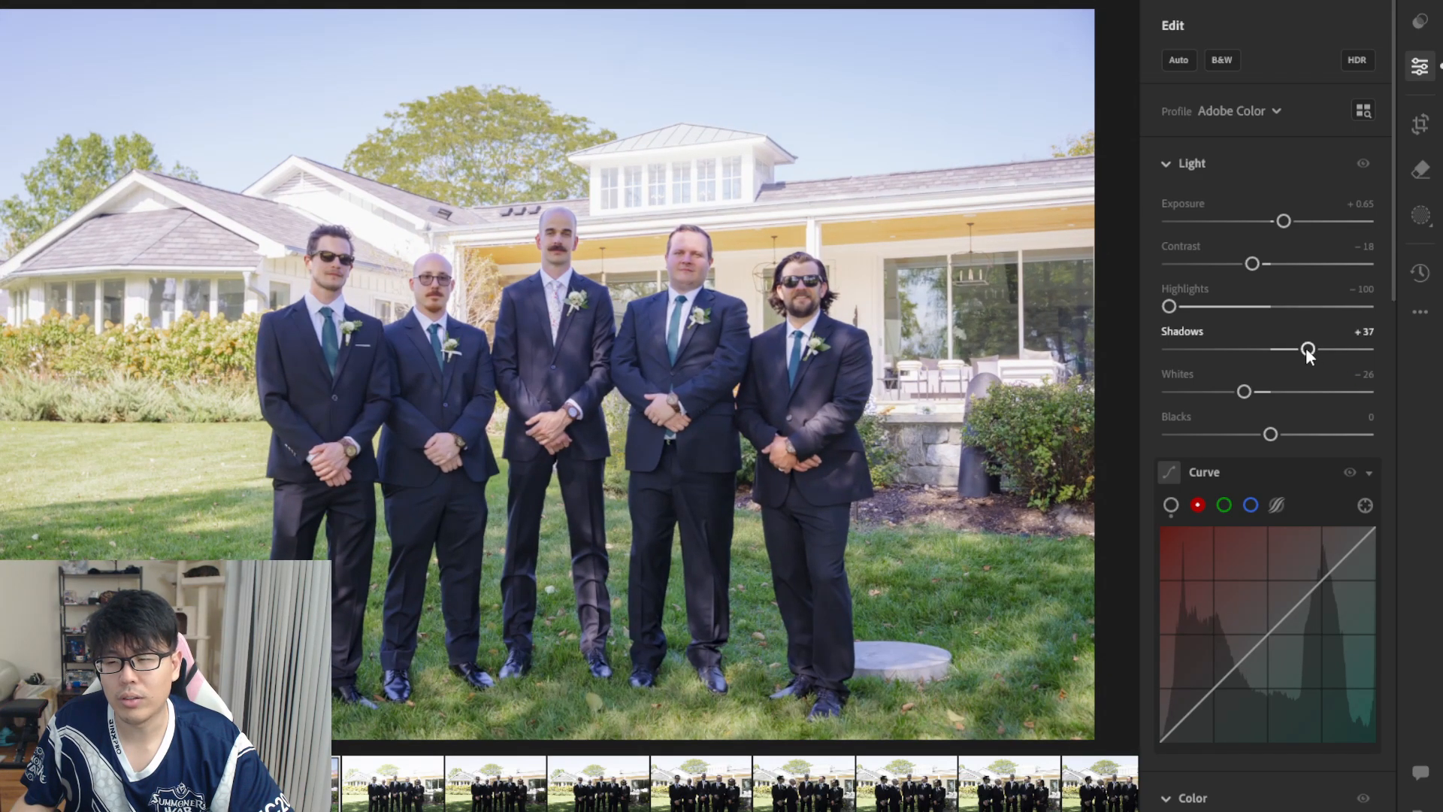
# - Compare the edited photo with Whites at 0 and set its Whites to −18
pyautogui.scroll(-1, 738, 321)
pyautogui.moveTo(752, 334)
pyautogui.mouseDown()
pyautogui.moveTo(731, 329)
pyautogui.moveTo(763, 331)
pyautogui.mouseUp()
pyautogui.scroll(1, 731, 331)
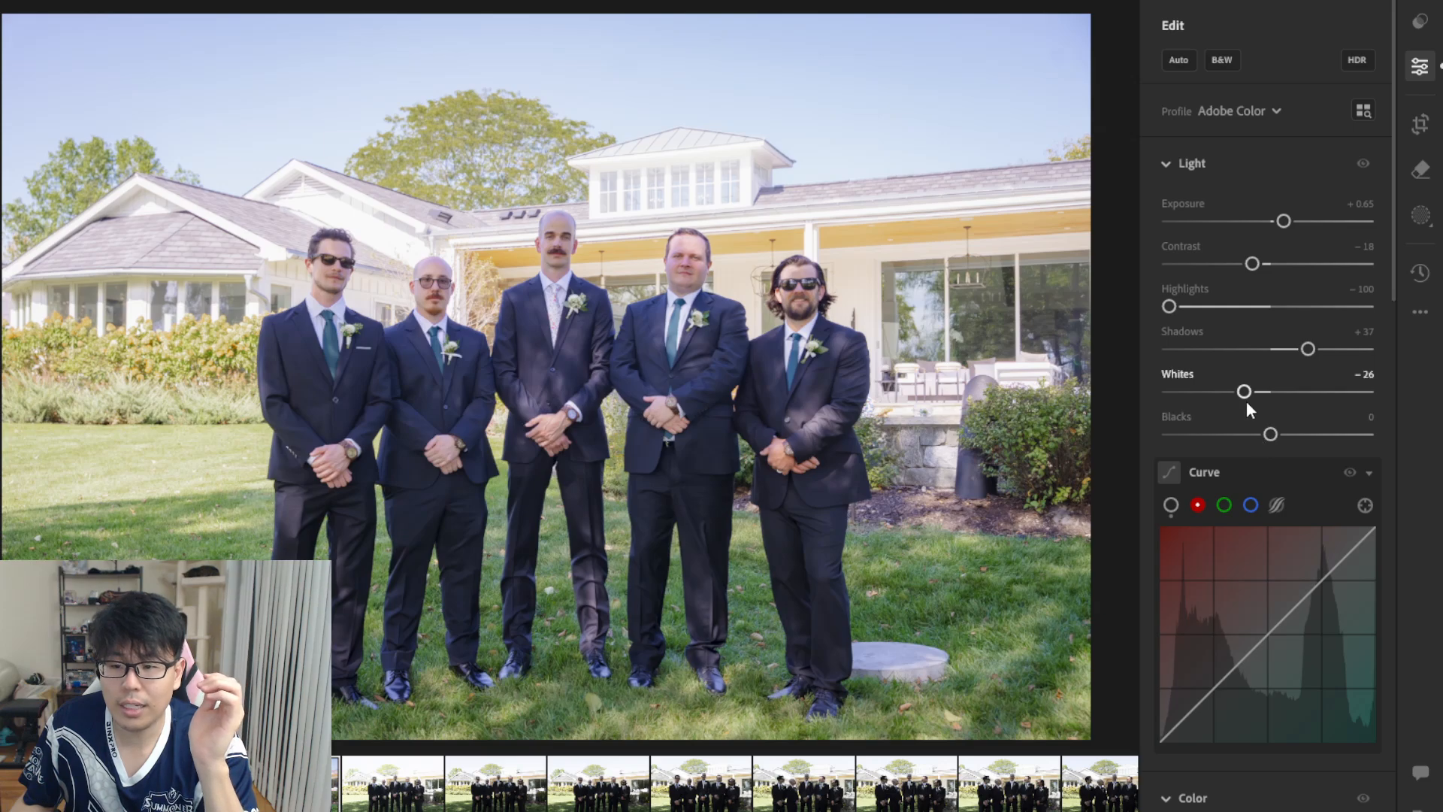
pyautogui.moveTo(1246, 400); pyautogui.dragTo(1273, 396)
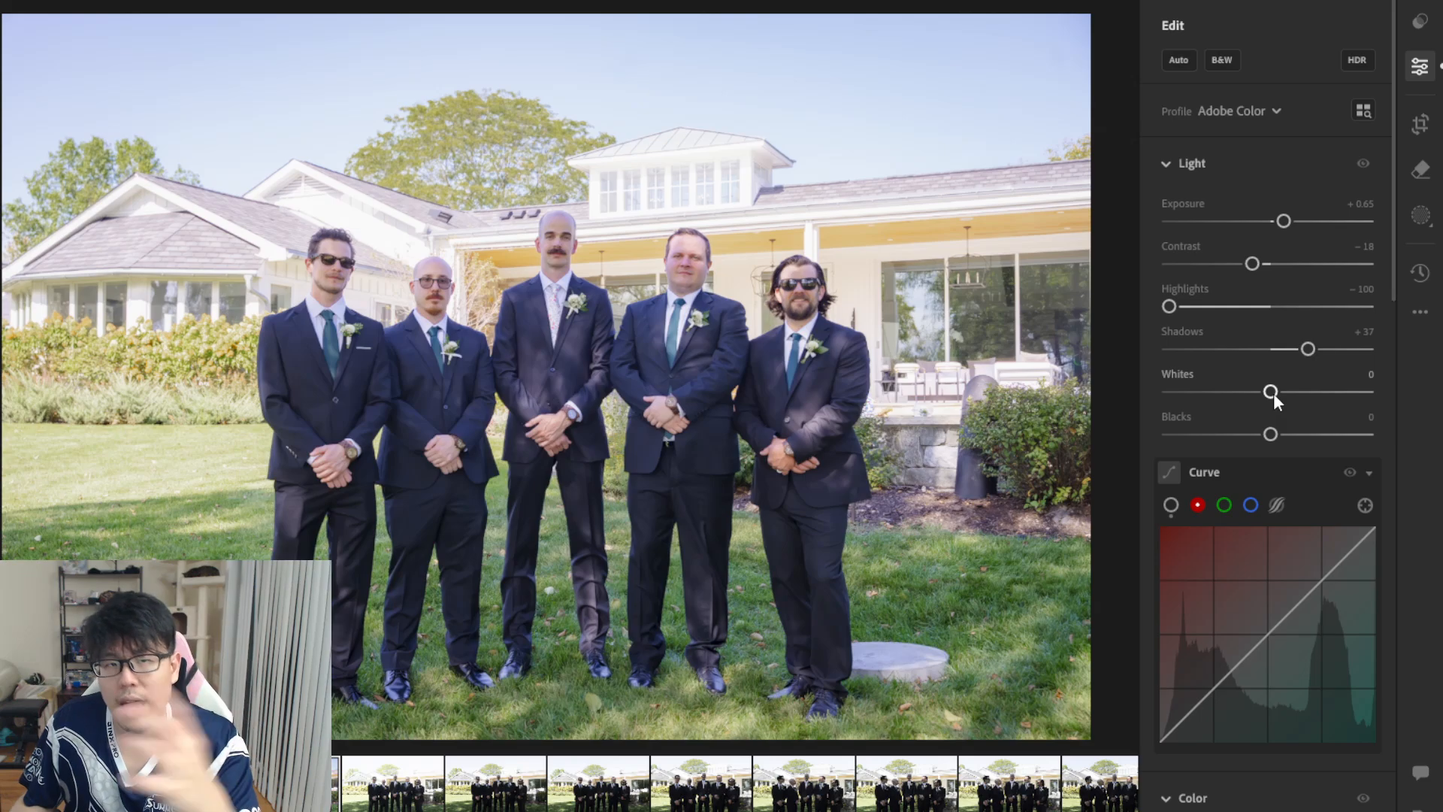
pyautogui.scroll(-8, 1273, 390)
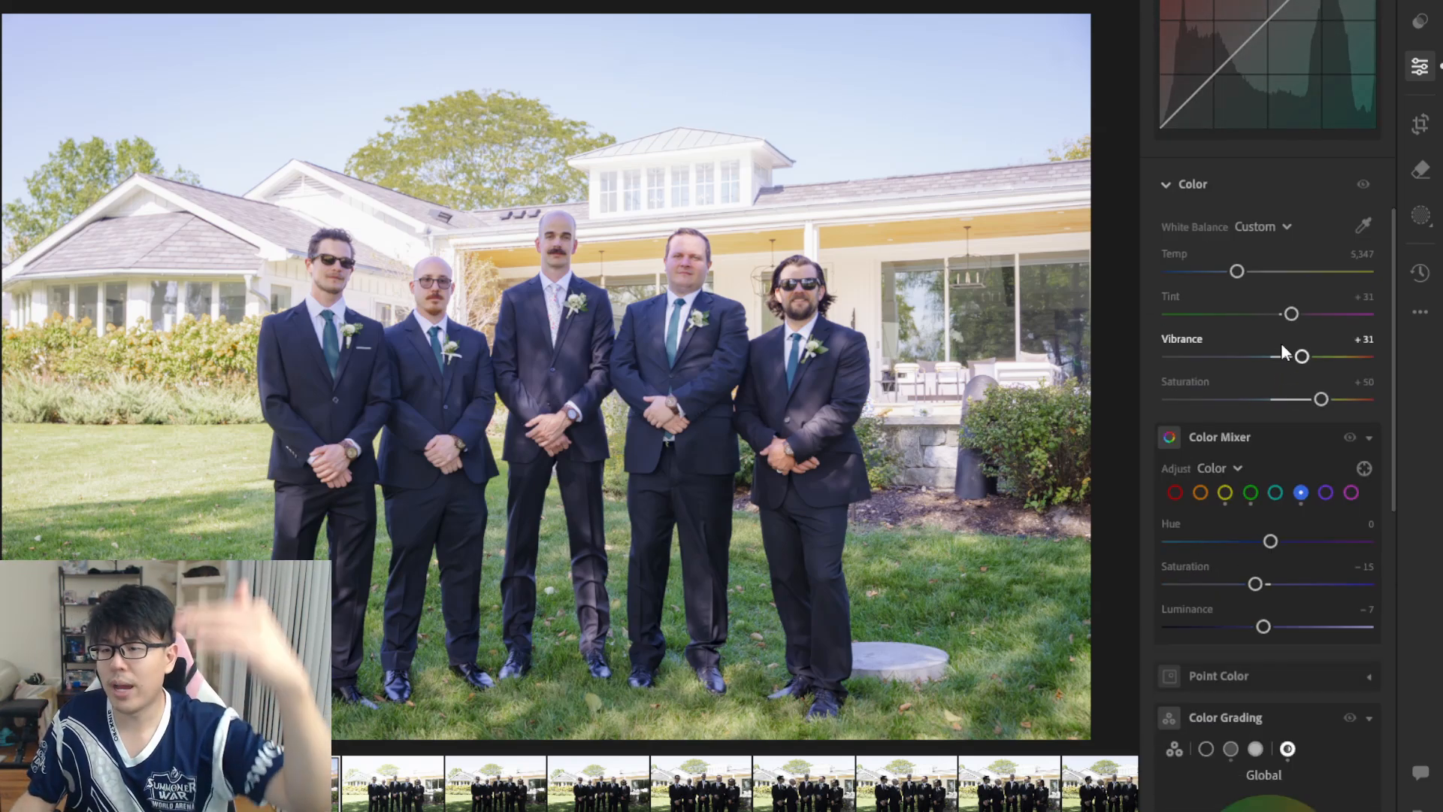
pyautogui.scroll(8, 1281, 343)
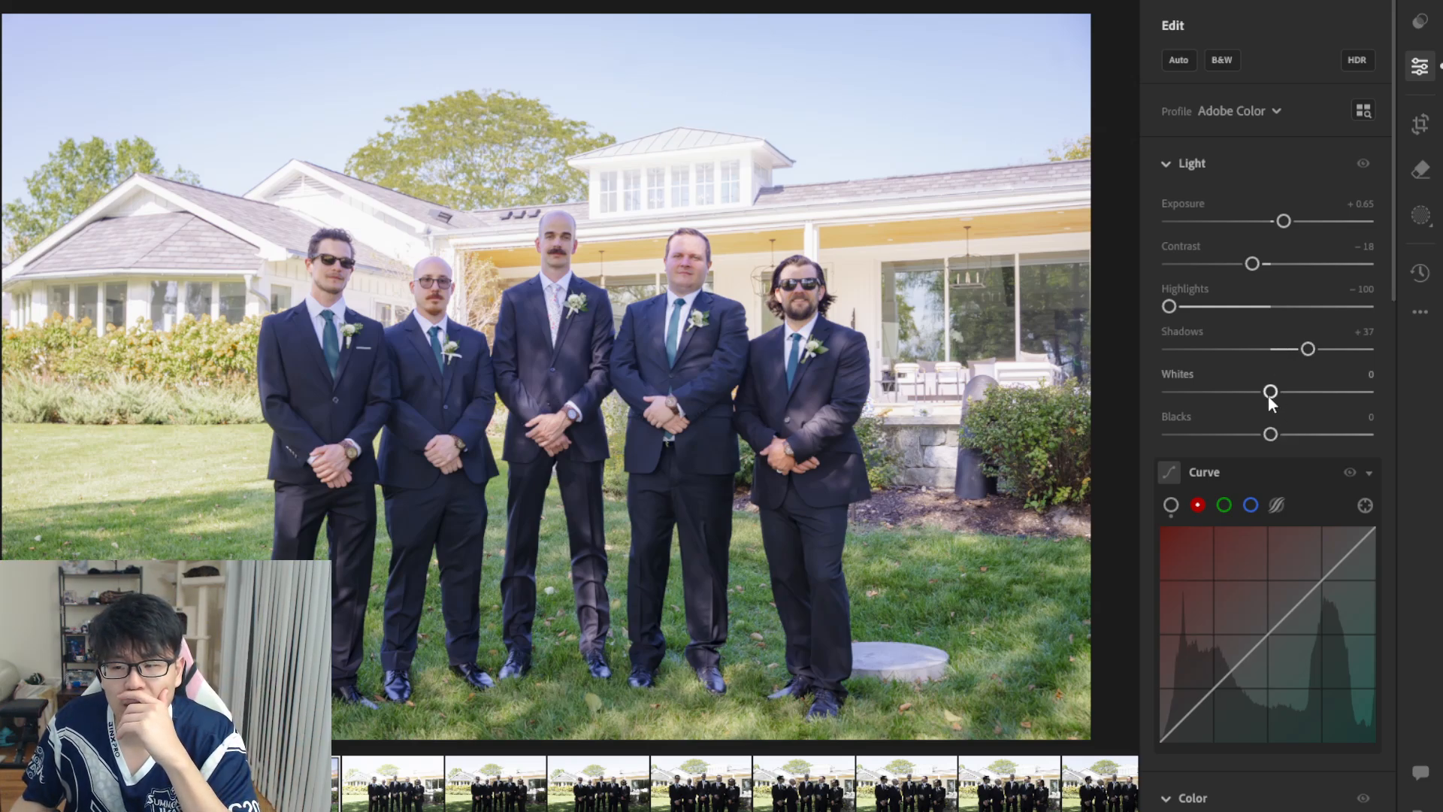
pyautogui.moveTo(1269, 393); pyautogui.dragTo(1249, 398)
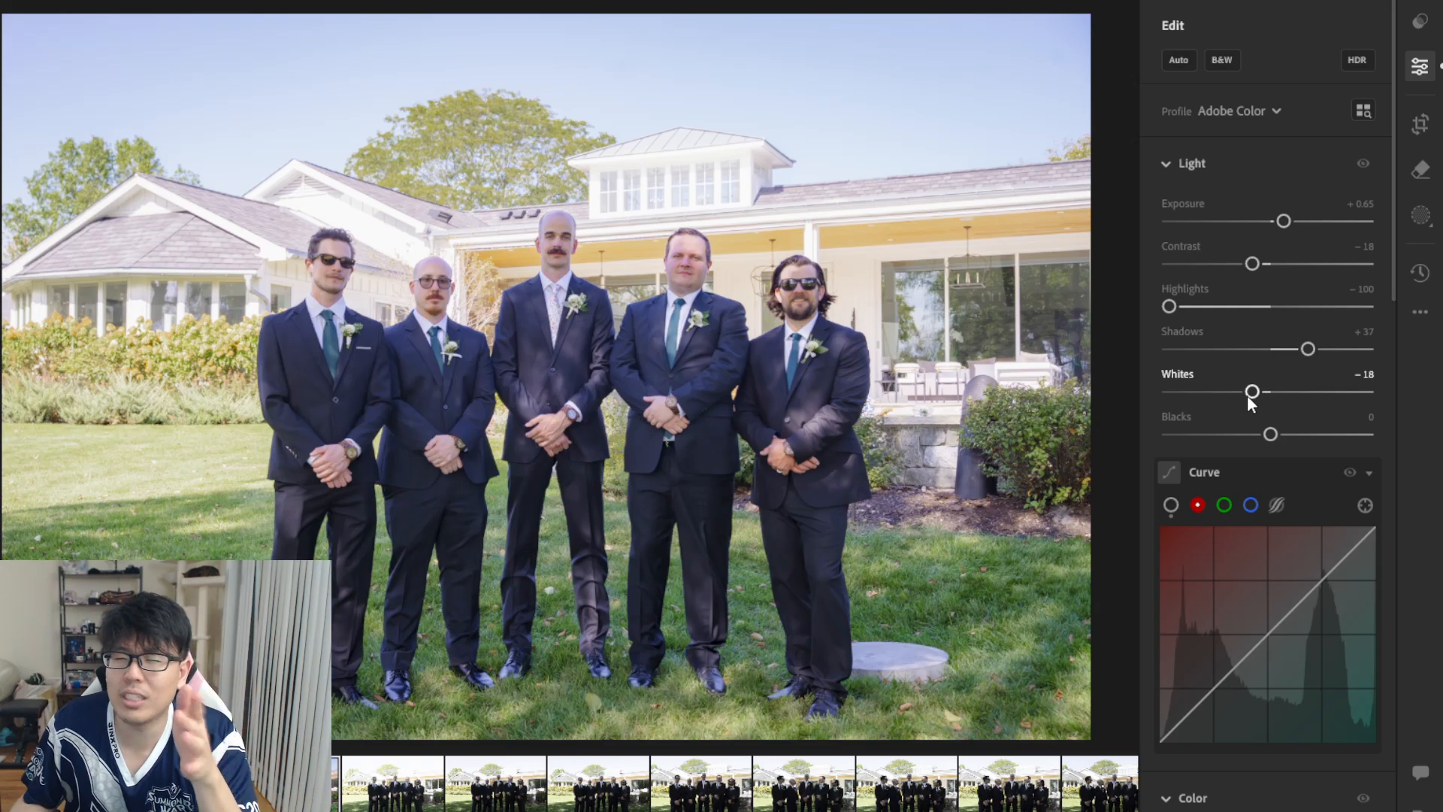
# - Try moving the middle point of the main tone curve to 39.2, 43.1 and undo the change
pyautogui.scroll(-2, 1247, 395)
pyautogui.click(1170, 400)
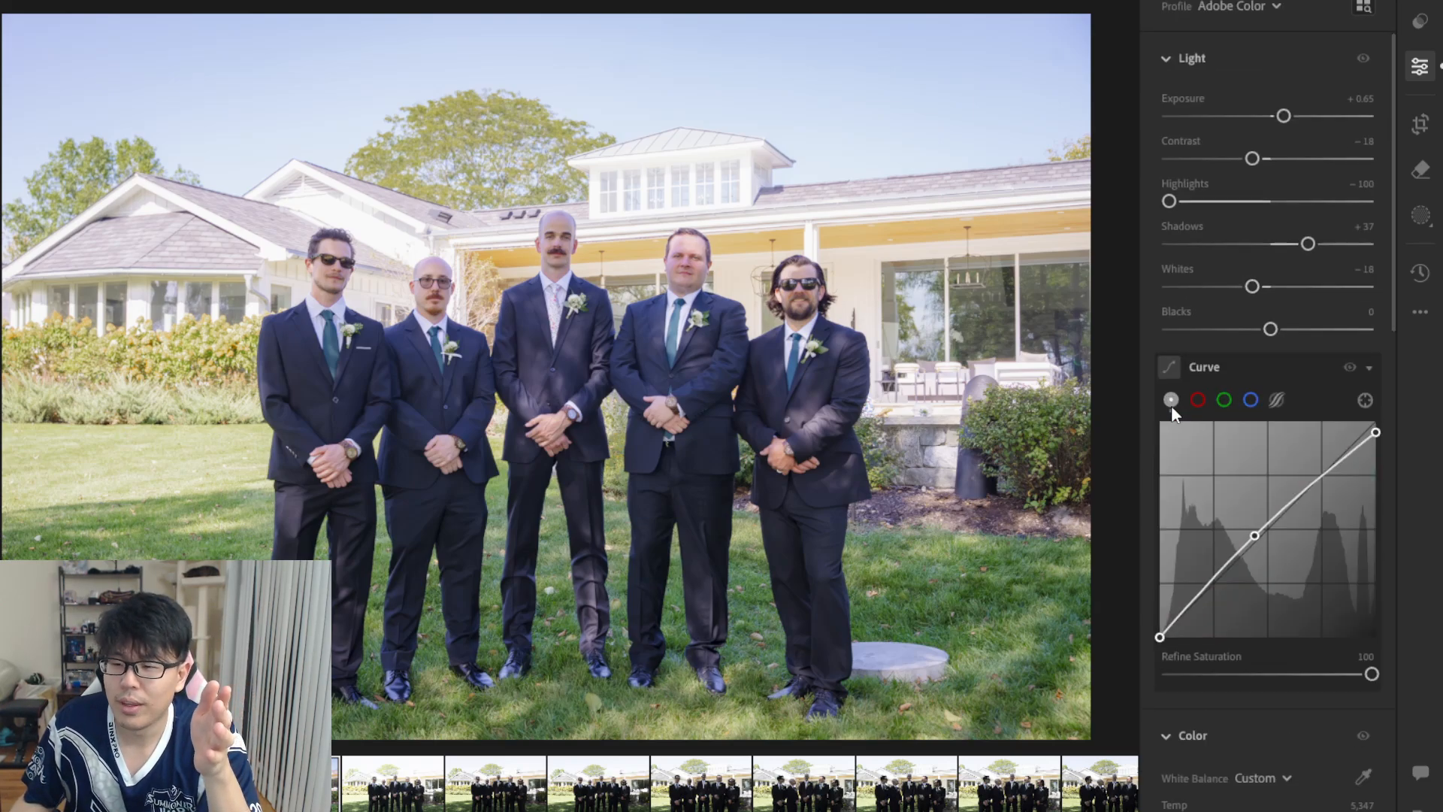
pyautogui.scroll(-3, 1246, 366)
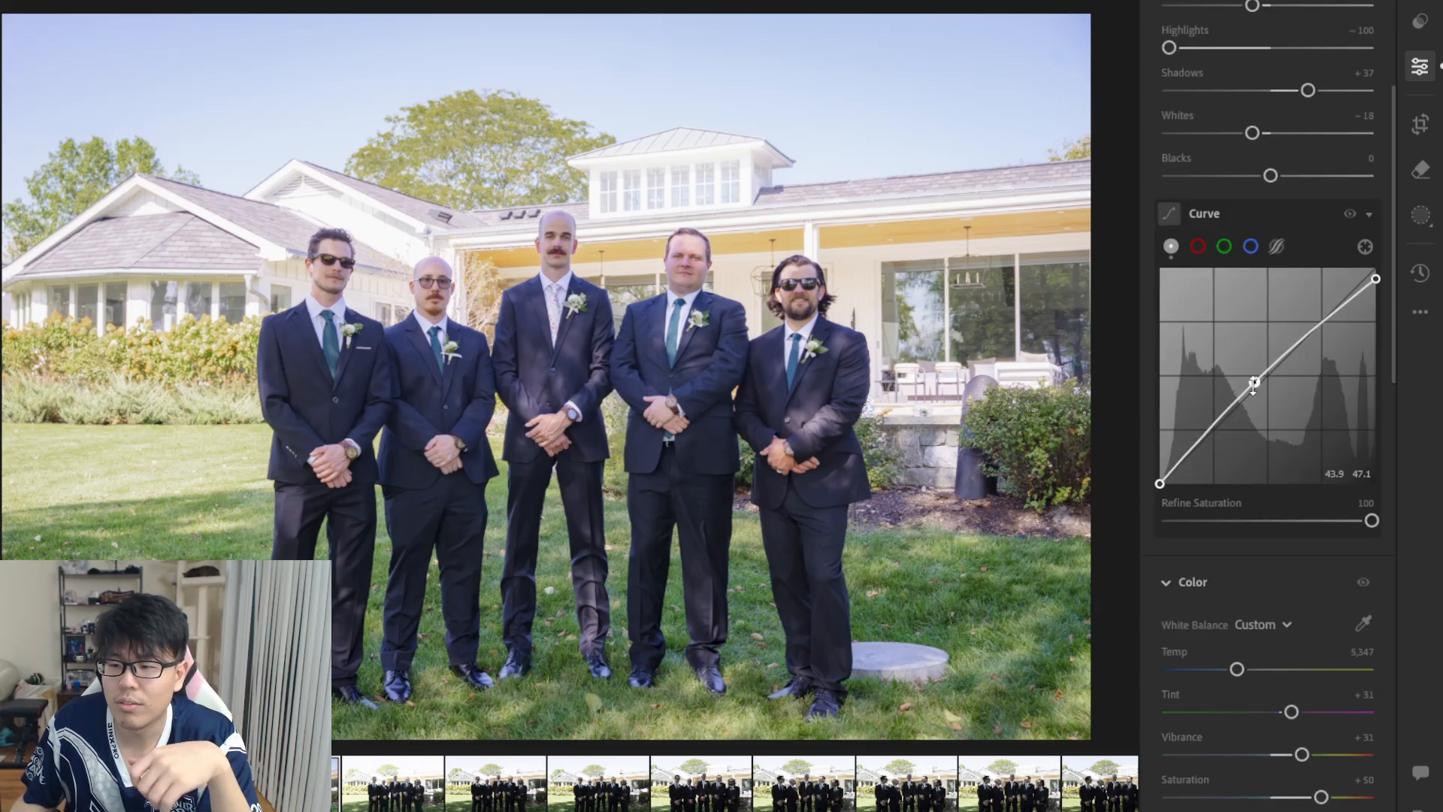
pyautogui.moveTo(1252, 386); pyautogui.dragTo(1243, 390)
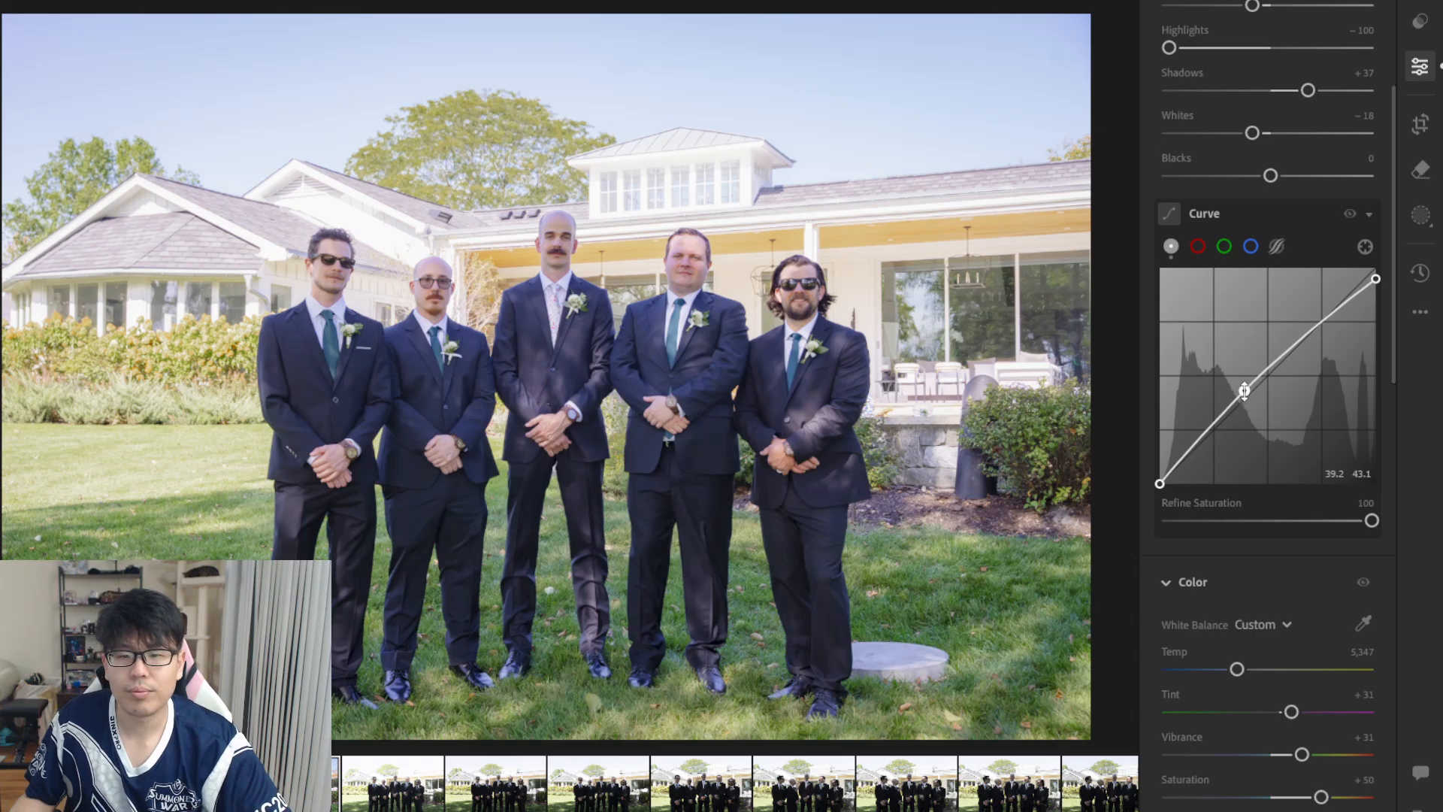
pyautogui.hotkey('ctrl', 'z')
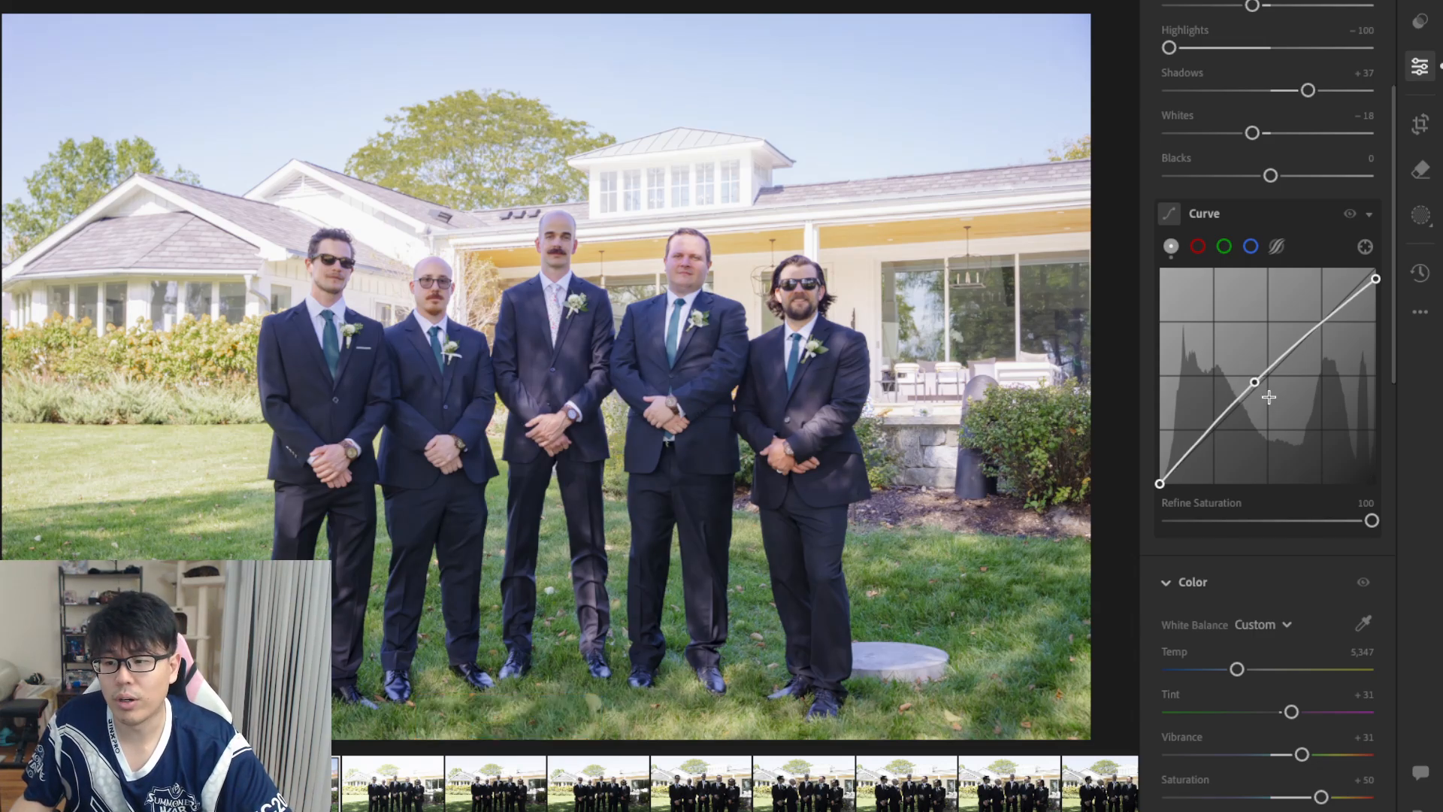
pyautogui.scroll(-5, 1277, 421)
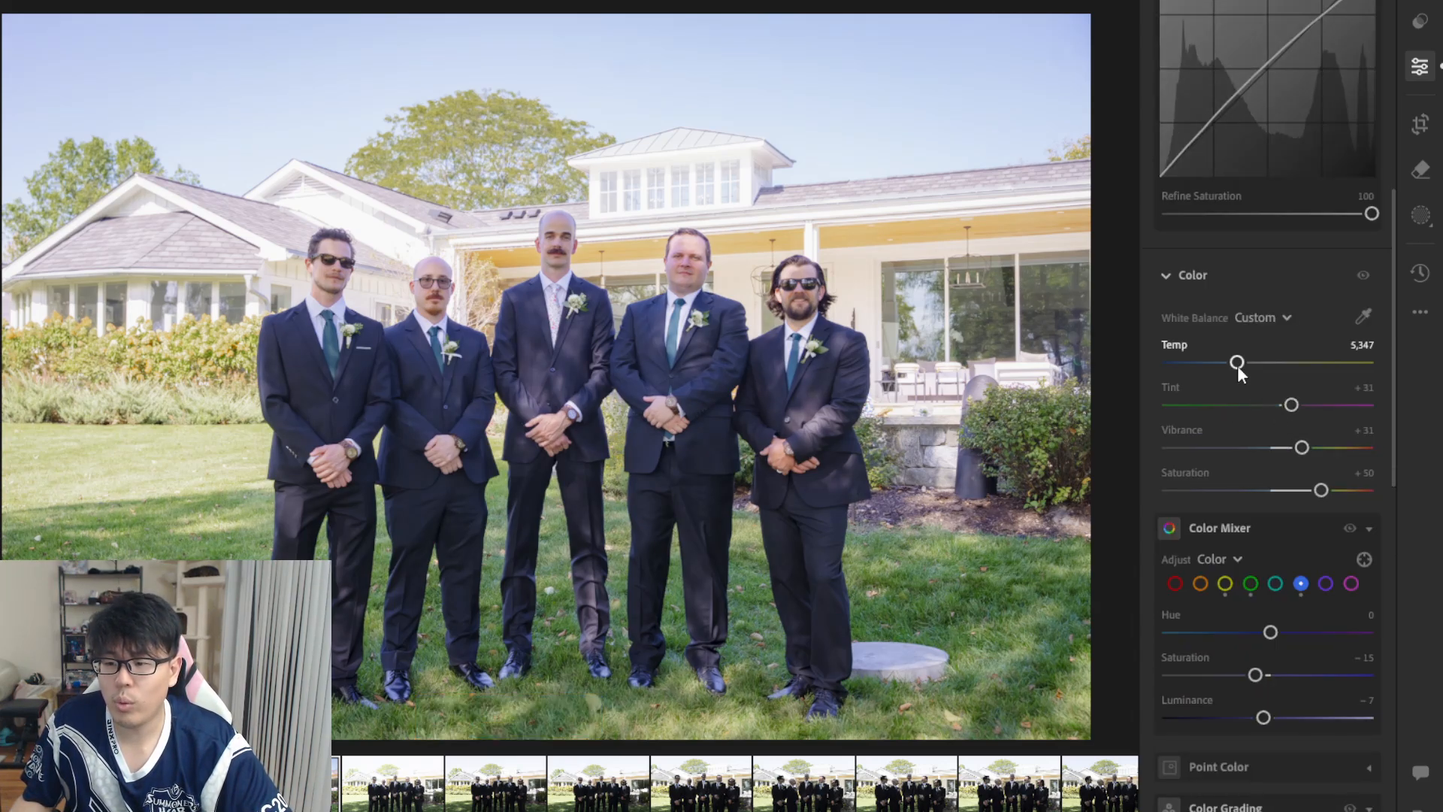
# - Try a different Temp and undo it, and set Vibrance to +30 and Saturation to +57
pyautogui.moveTo(1237, 364); pyautogui.dragTo(1285, 404)
pyautogui.hotkey('ctrl', 'z')
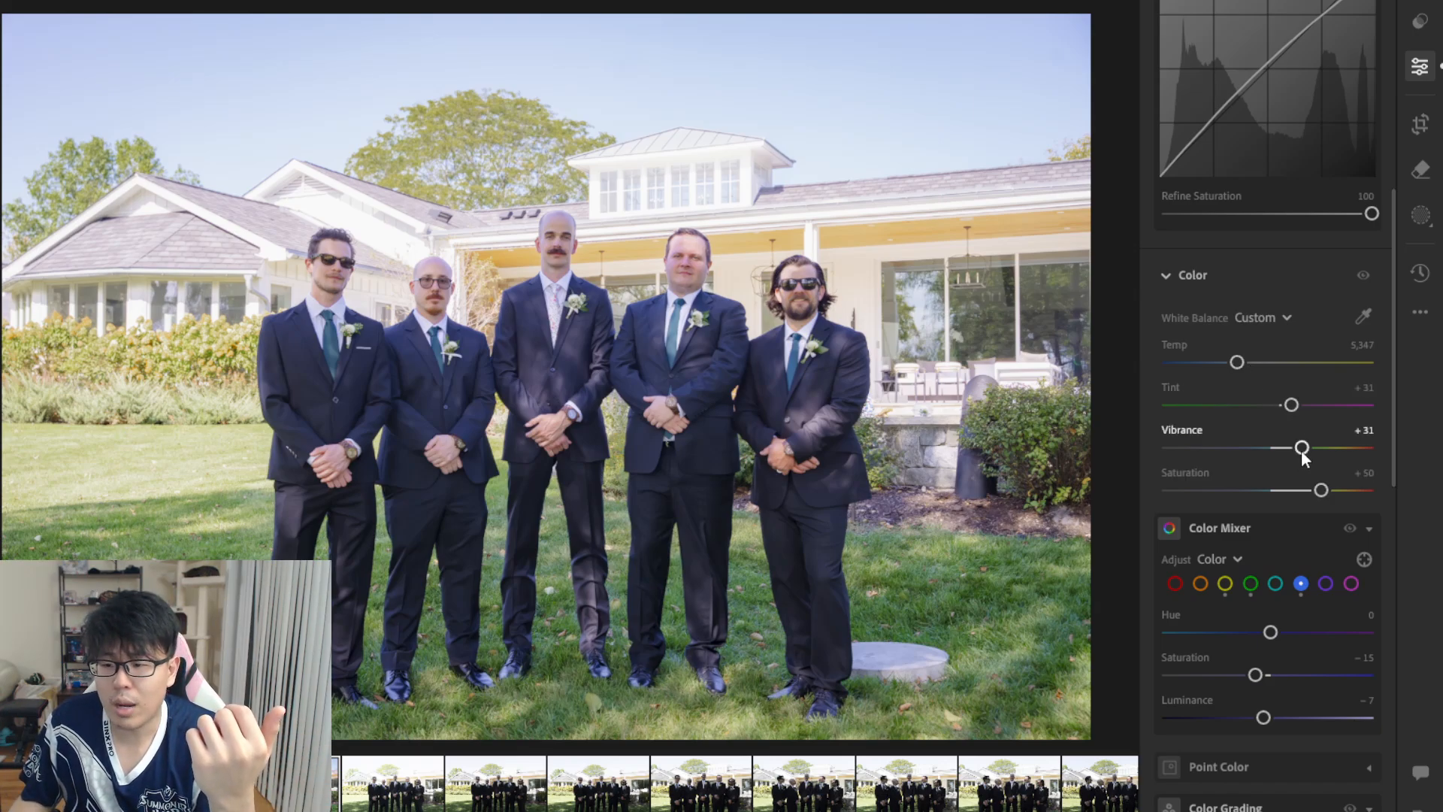
pyautogui.moveTo(1301, 449); pyautogui.dragTo(1319, 492)
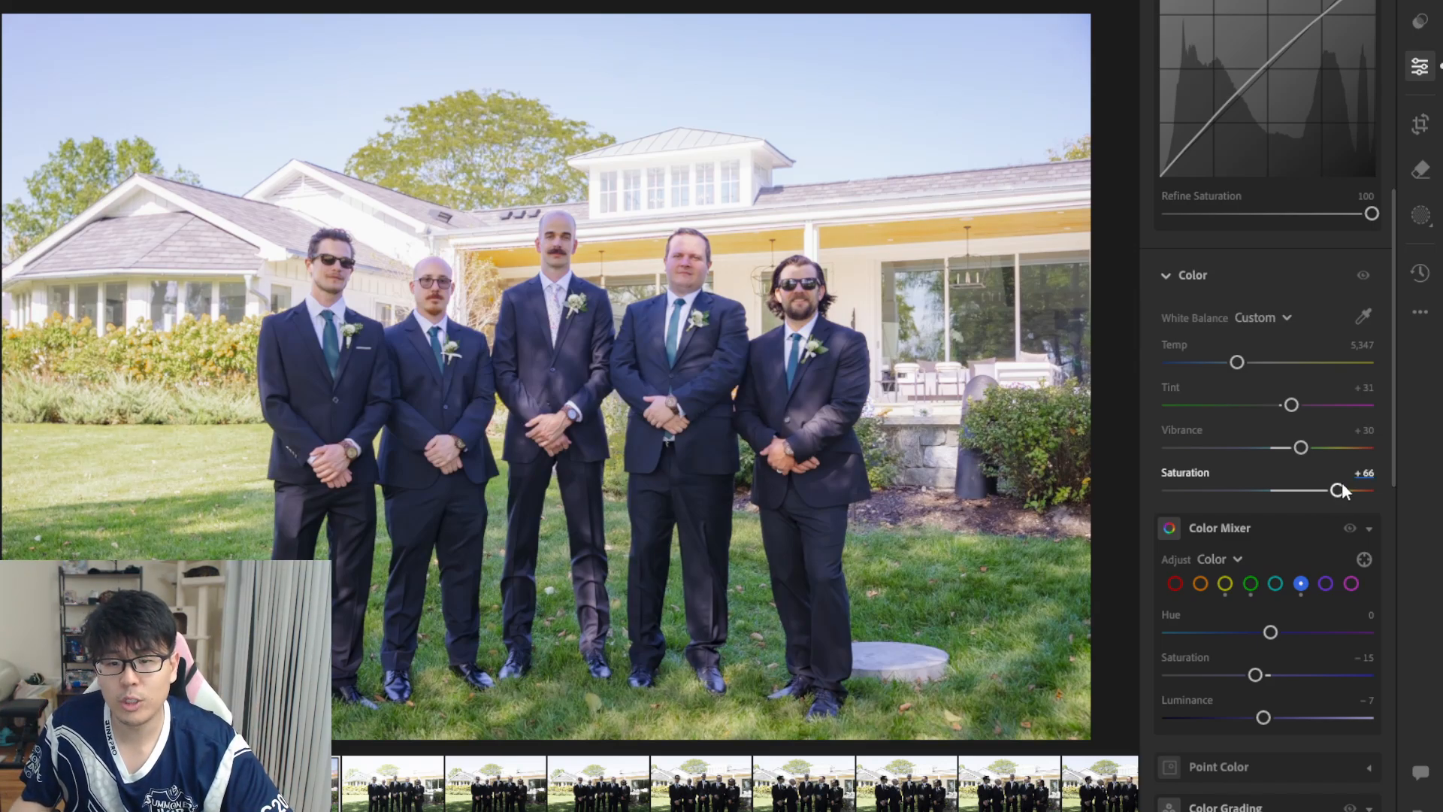
pyautogui.hotkey('ctrl', 'z')
pyautogui.moveTo(1322, 489); pyautogui.dragTo(1328, 489)
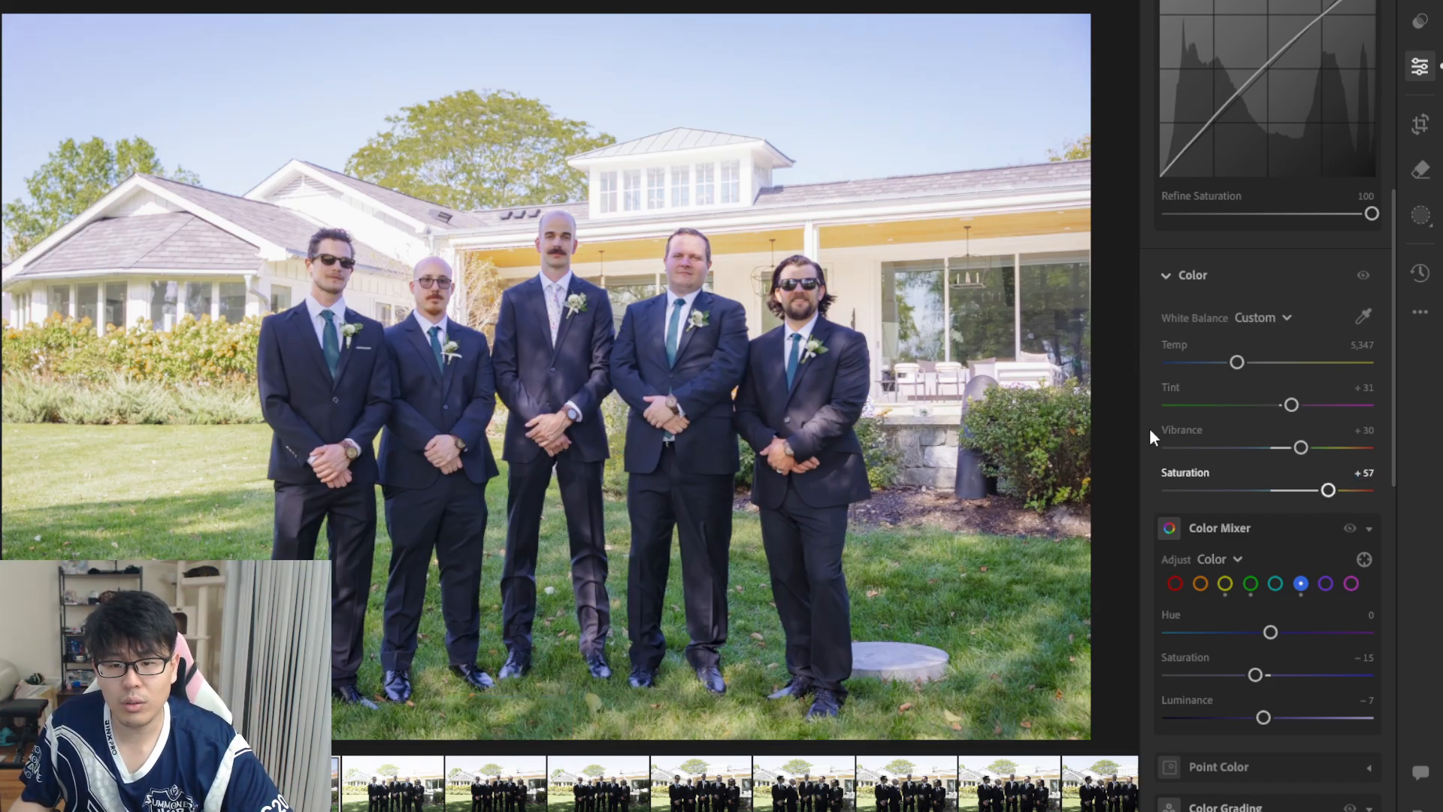
# - Check the men up close, try lowering the overall Saturation to +1, and undo the change
pyautogui.click(458, 255)
pyautogui.scroll(-5, 458, 255)
pyautogui.moveTo(519, 278); pyautogui.dragTo(621, 285)
pyautogui.scroll(-3, 618, 284)
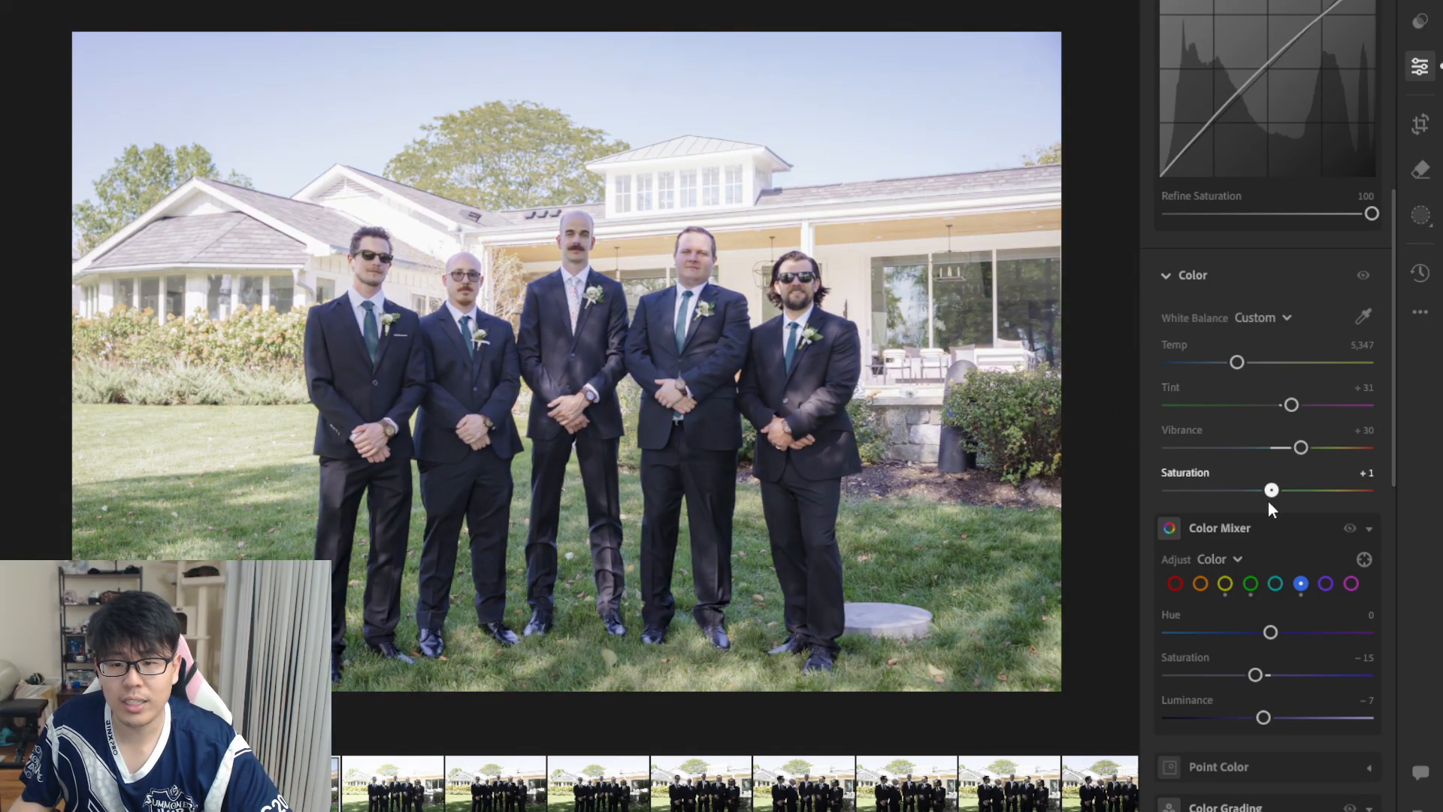
pyautogui.hotkey('ctrl', 'z')
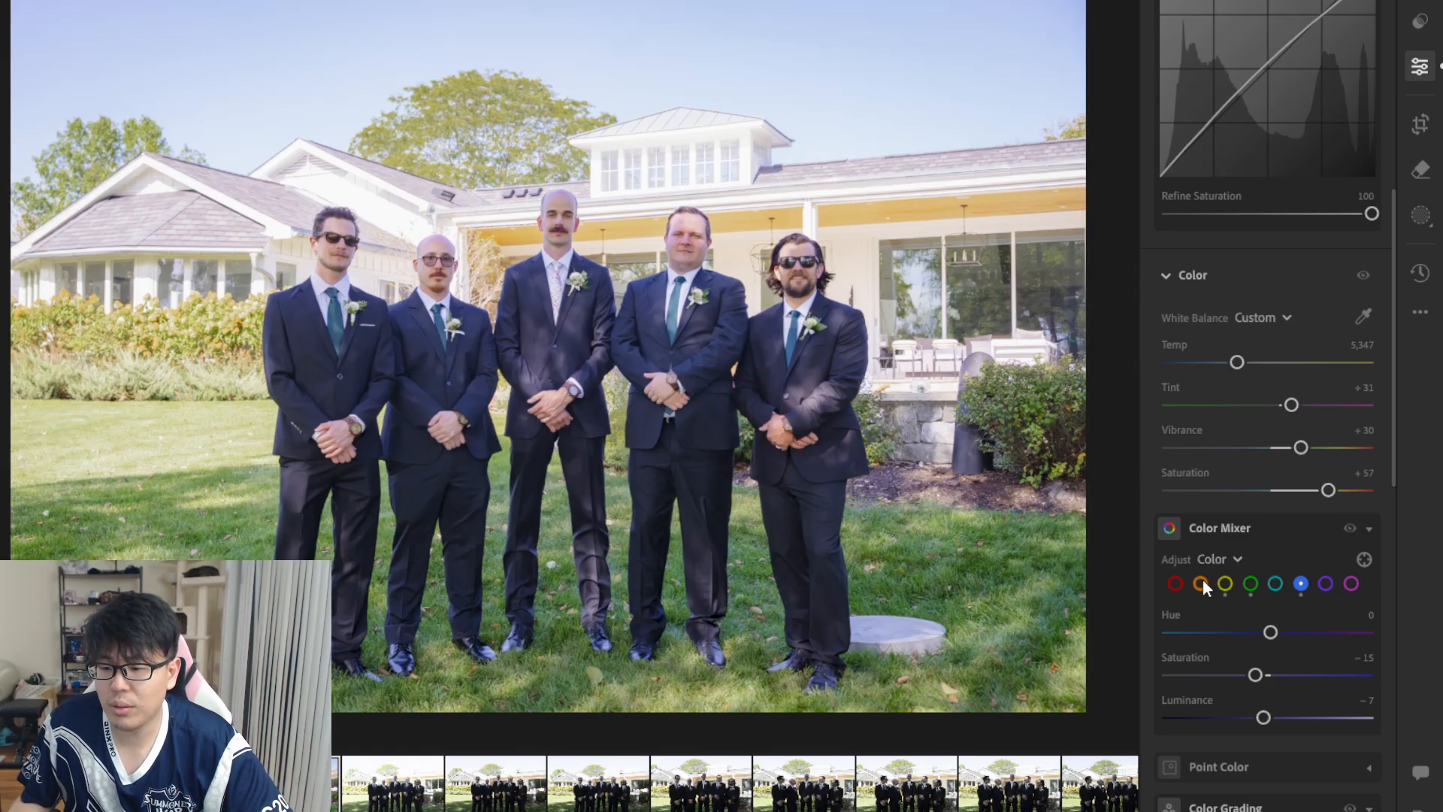
# - Set the orange Hue to +7 and Saturation to +16 in the Color Mixer, checking the men's skin tones up close
pyautogui.click(1201, 583)
pyautogui.scroll(5, 593, 316)
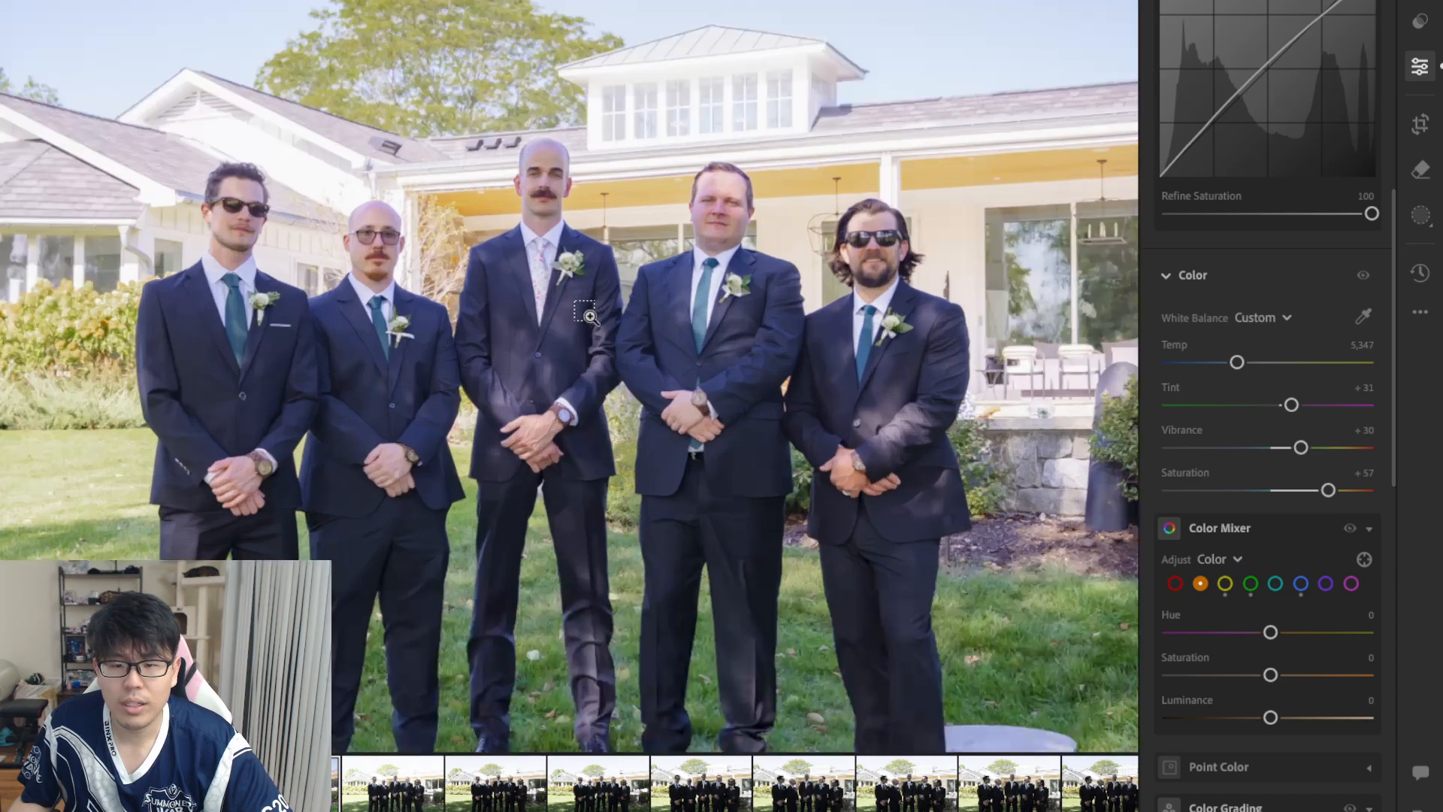
pyautogui.moveTo(593, 314); pyautogui.dragTo(611, 353)
pyautogui.scroll(-3, 627, 342)
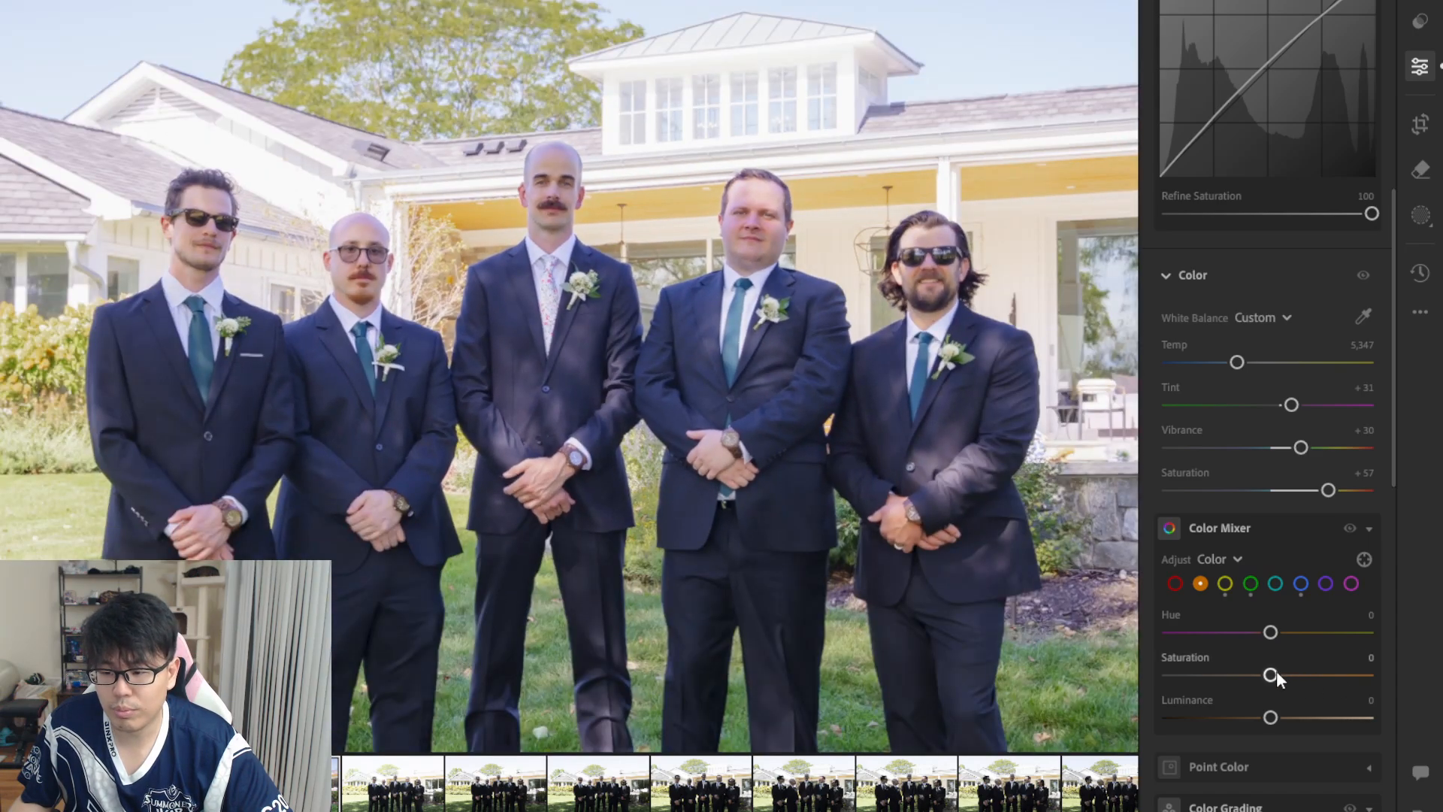
pyautogui.moveTo(1276, 671); pyautogui.dragTo(1281, 636)
pyautogui.moveTo(918, 522); pyautogui.dragTo(858, 530)
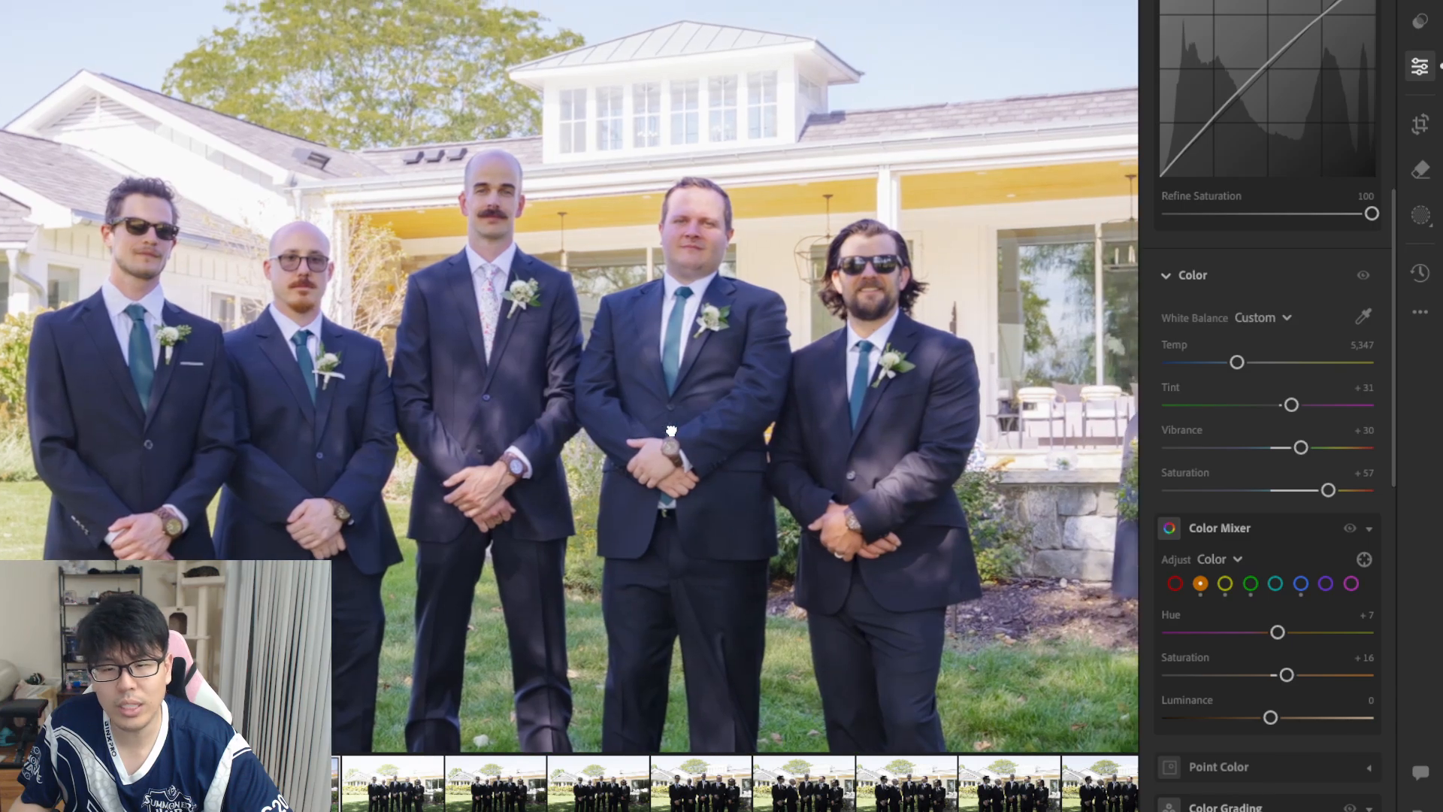
pyautogui.moveTo(541, 356); pyautogui.dragTo(581, 360)
pyautogui.hotkey('ctrl', '=')
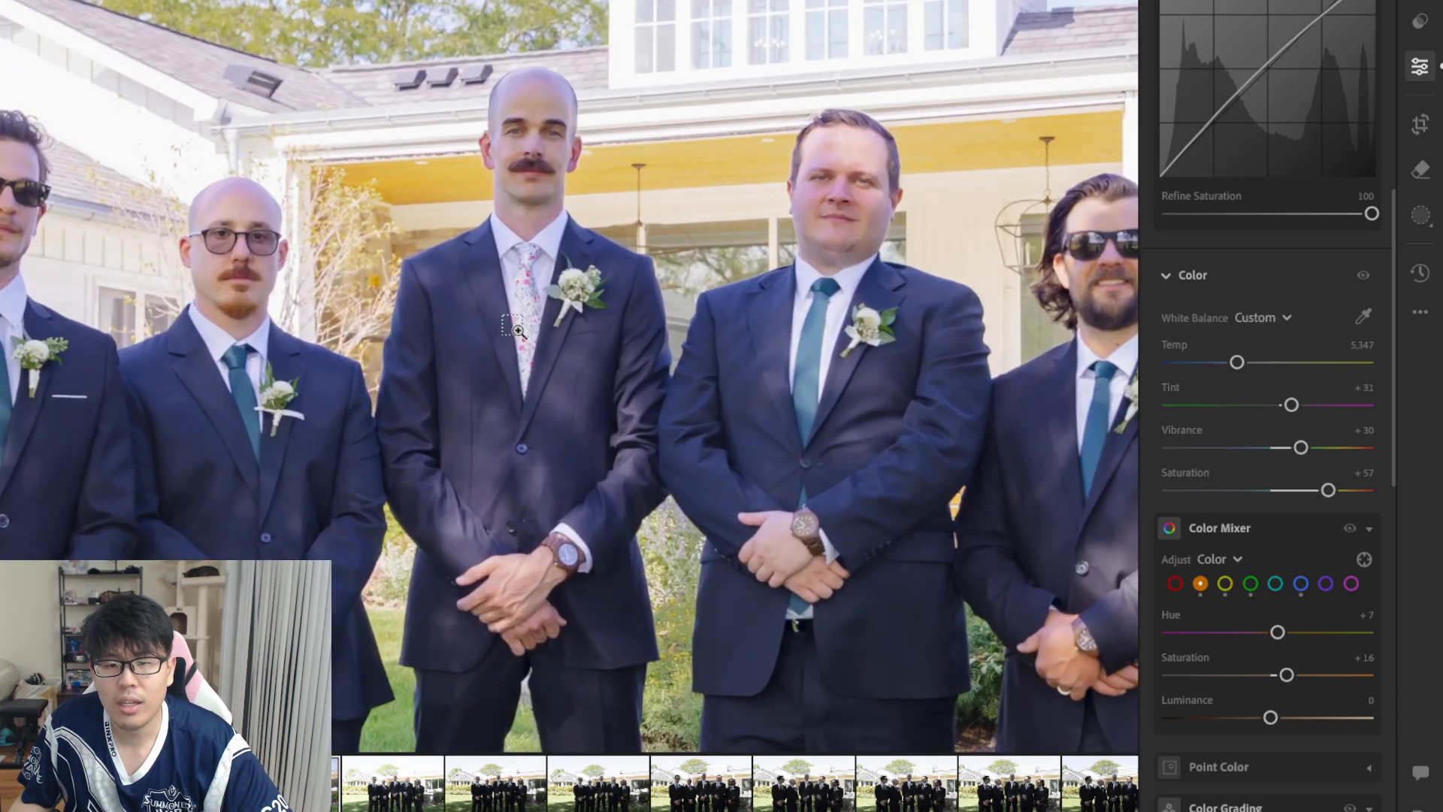
pyautogui.hotkey('ctrl', '-')
pyautogui.hotkey('ctrl', '-')
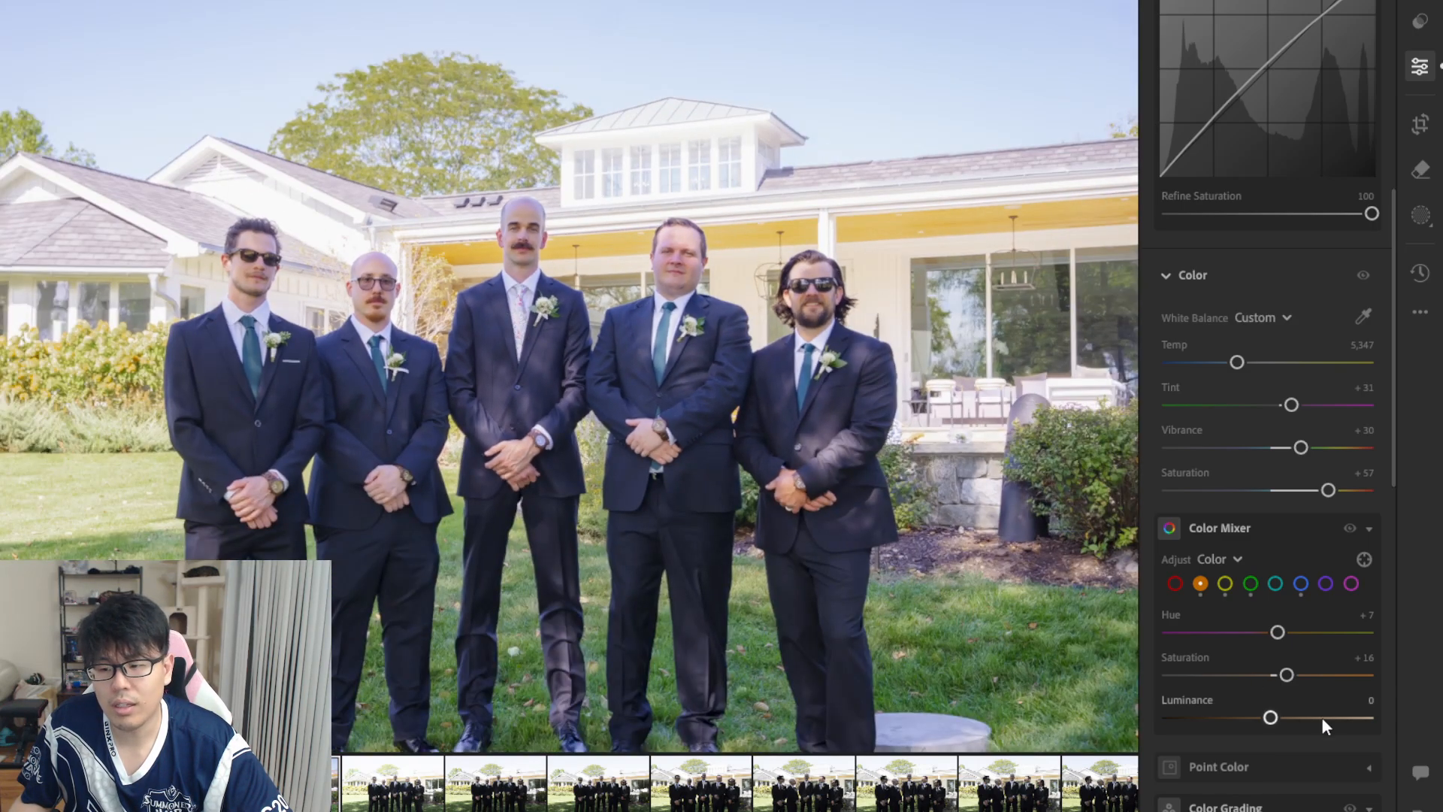
pyautogui.moveTo(1276, 715); pyautogui.dragTo(1273, 723)
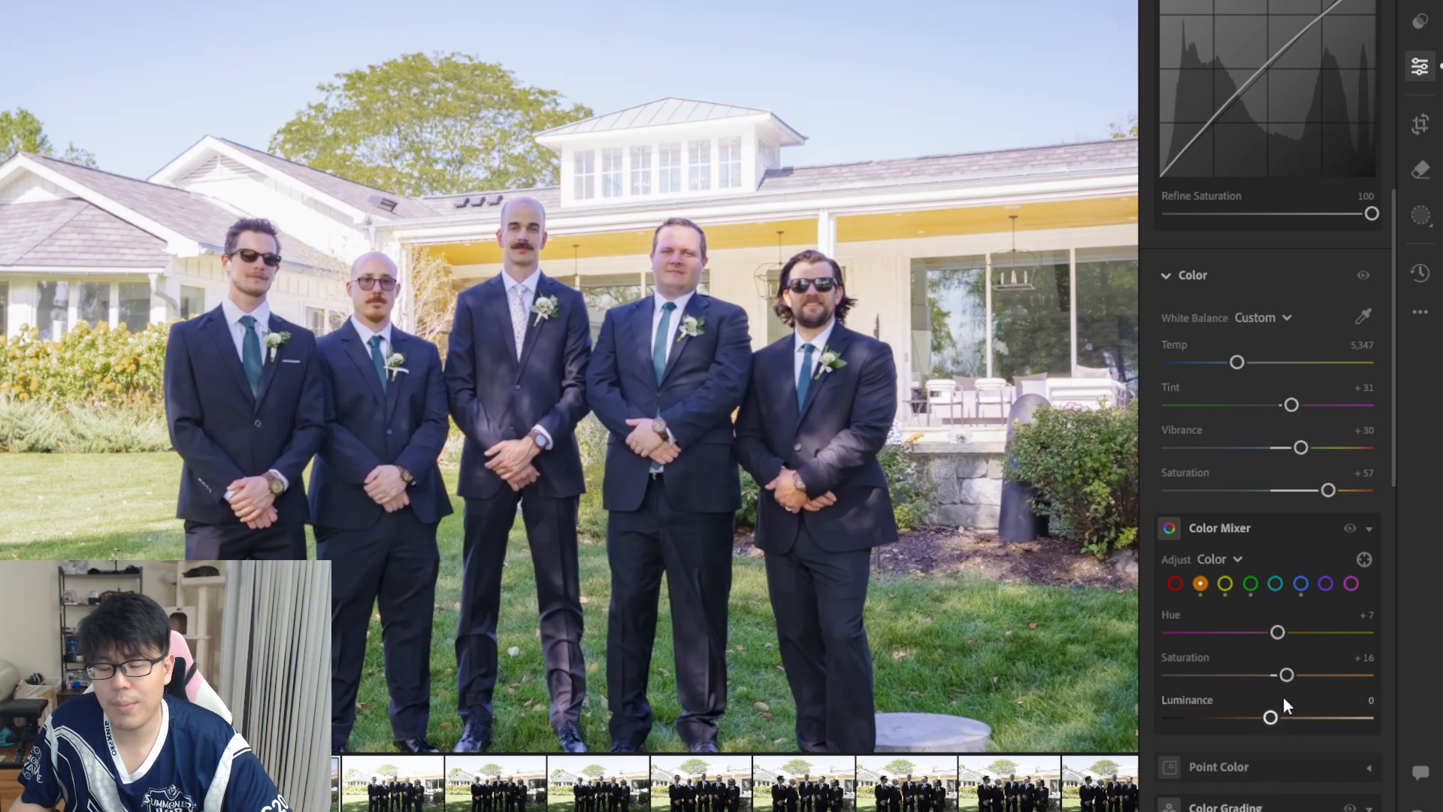
# - Try adjusting the Global Luminance in Color Grading while checking the photo, and undo the changes
pyautogui.scroll(-4, 1292, 661)
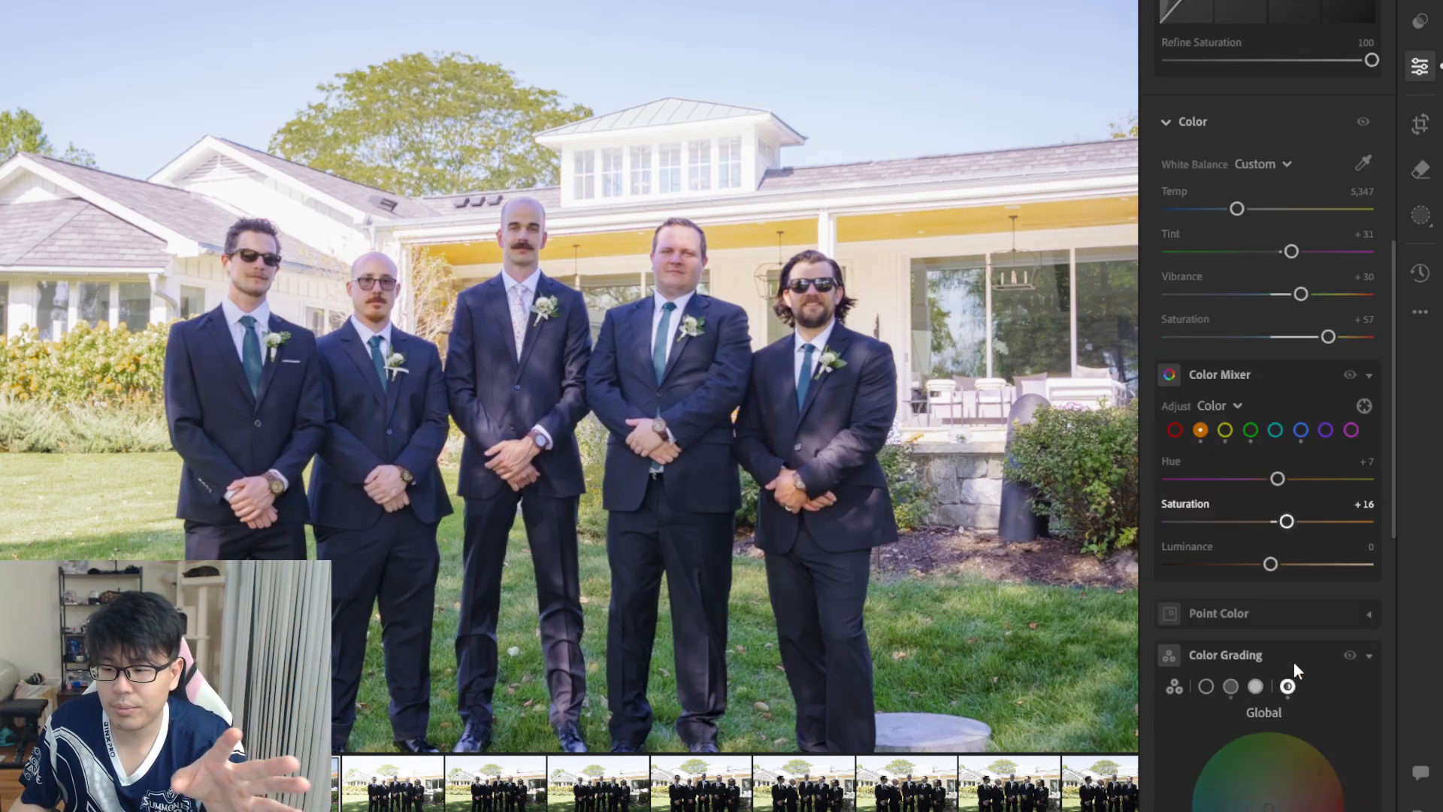
pyautogui.scroll(-3, 1300, 666)
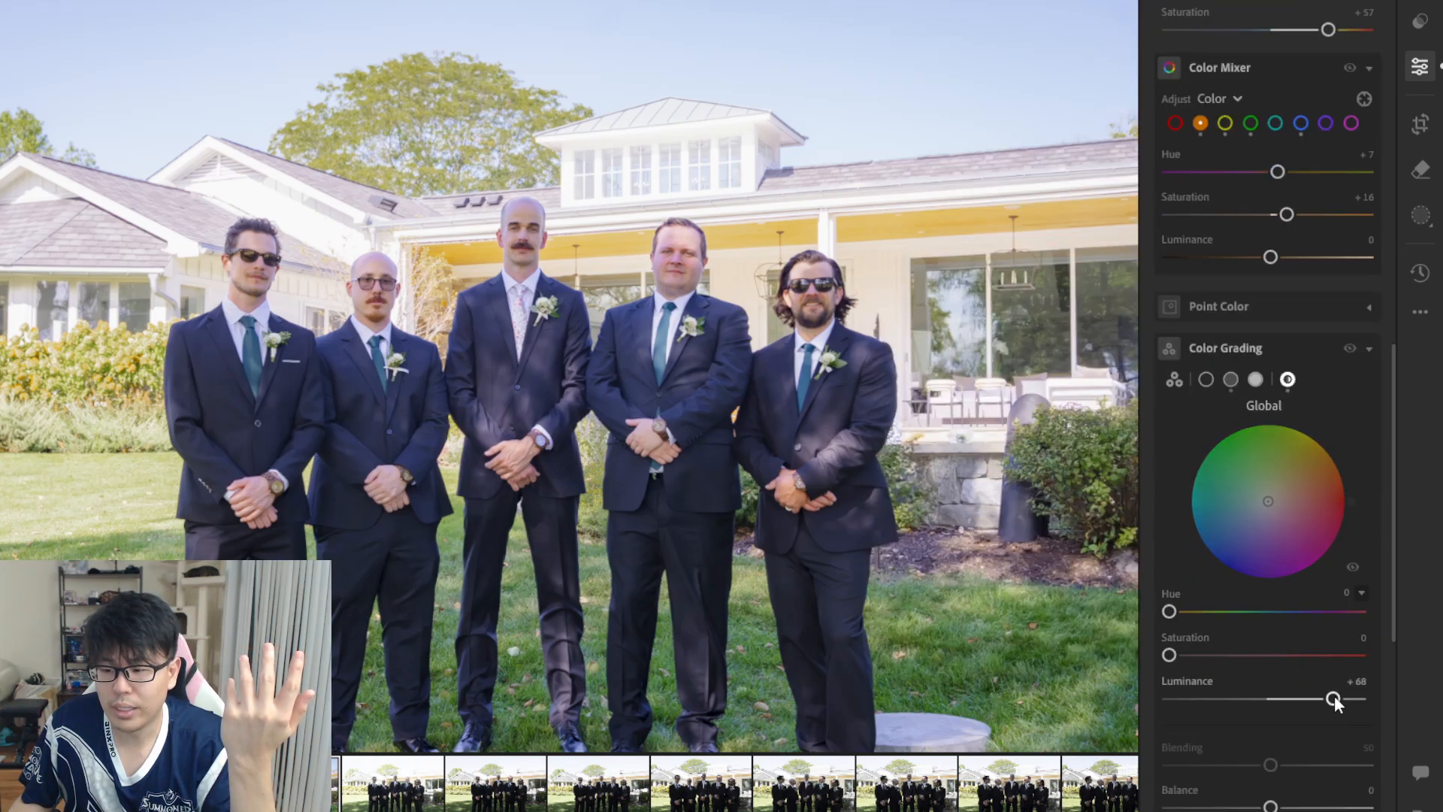
pyautogui.moveTo(1332, 698)
pyautogui.mouseDown()
pyautogui.moveTo(1240, 703)
pyautogui.moveTo(1330, 705)
pyautogui.mouseUp()
pyautogui.hotkey('ctrl', 'z')
pyautogui.scroll(-3, 826, 410)
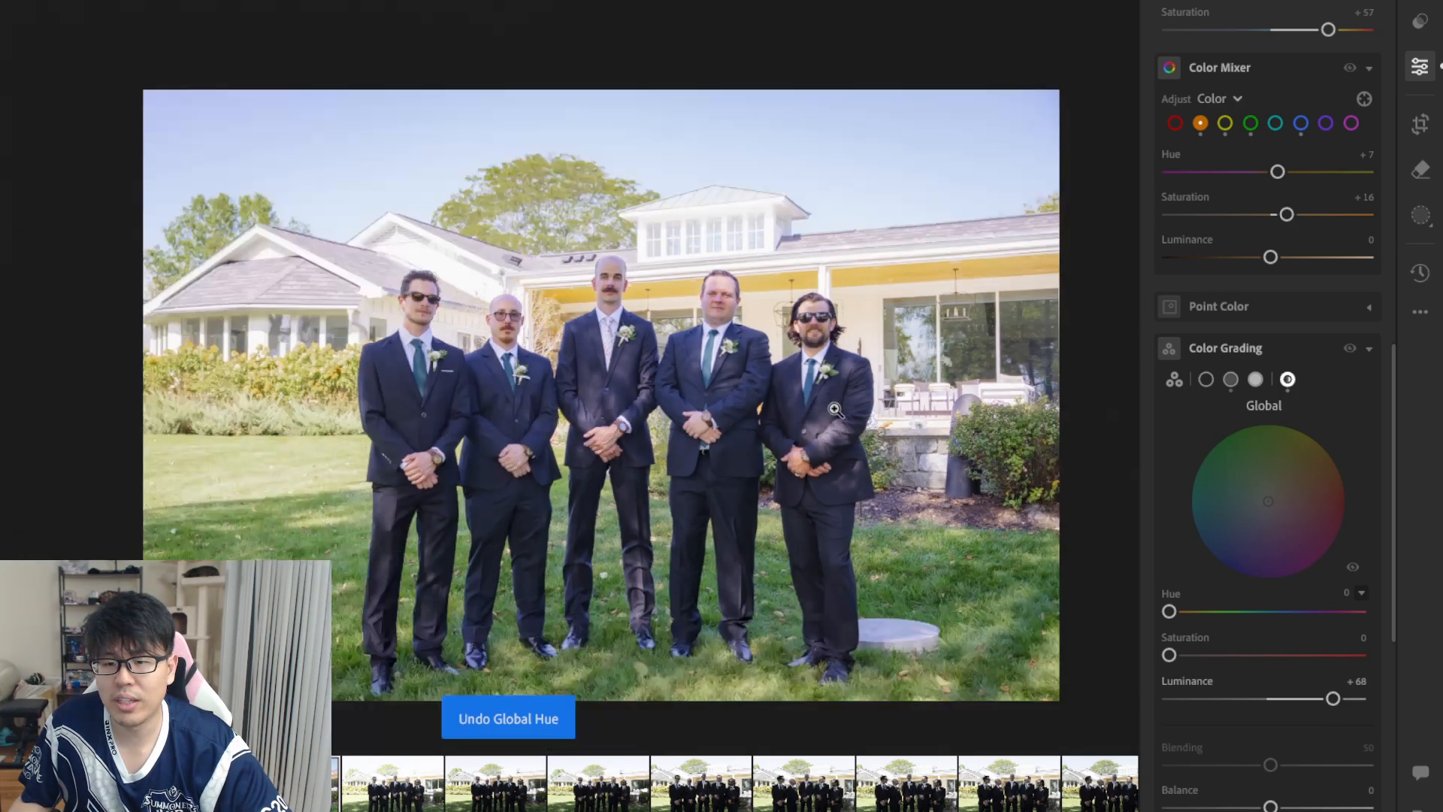
pyautogui.moveTo(834, 409)
pyautogui.mouseDown()
pyautogui.moveTo(793, 399)
pyautogui.moveTo(849, 388)
pyautogui.mouseUp()
pyautogui.scroll(3, 796, 398)
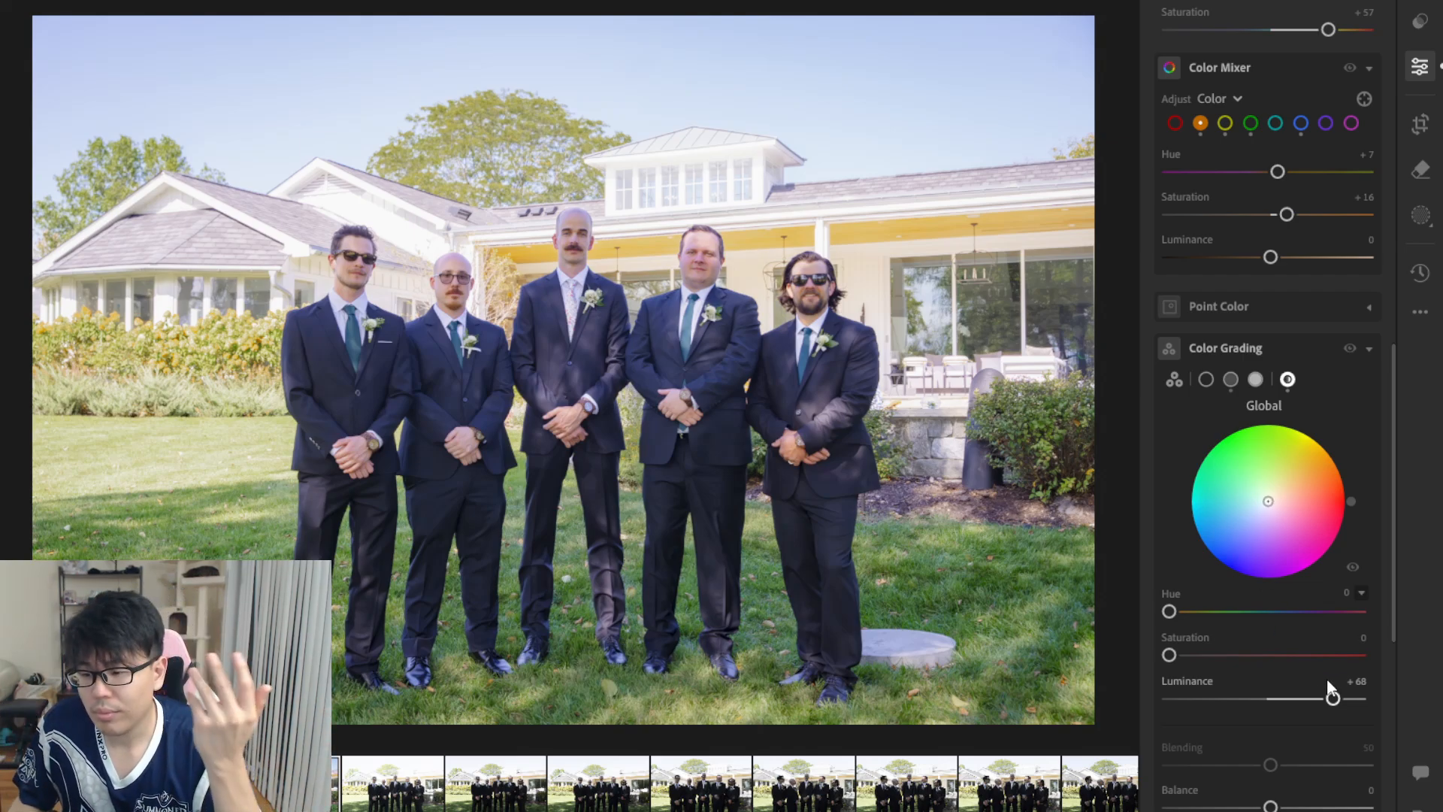
pyautogui.moveTo(812, 495); pyautogui.dragTo(811, 502)
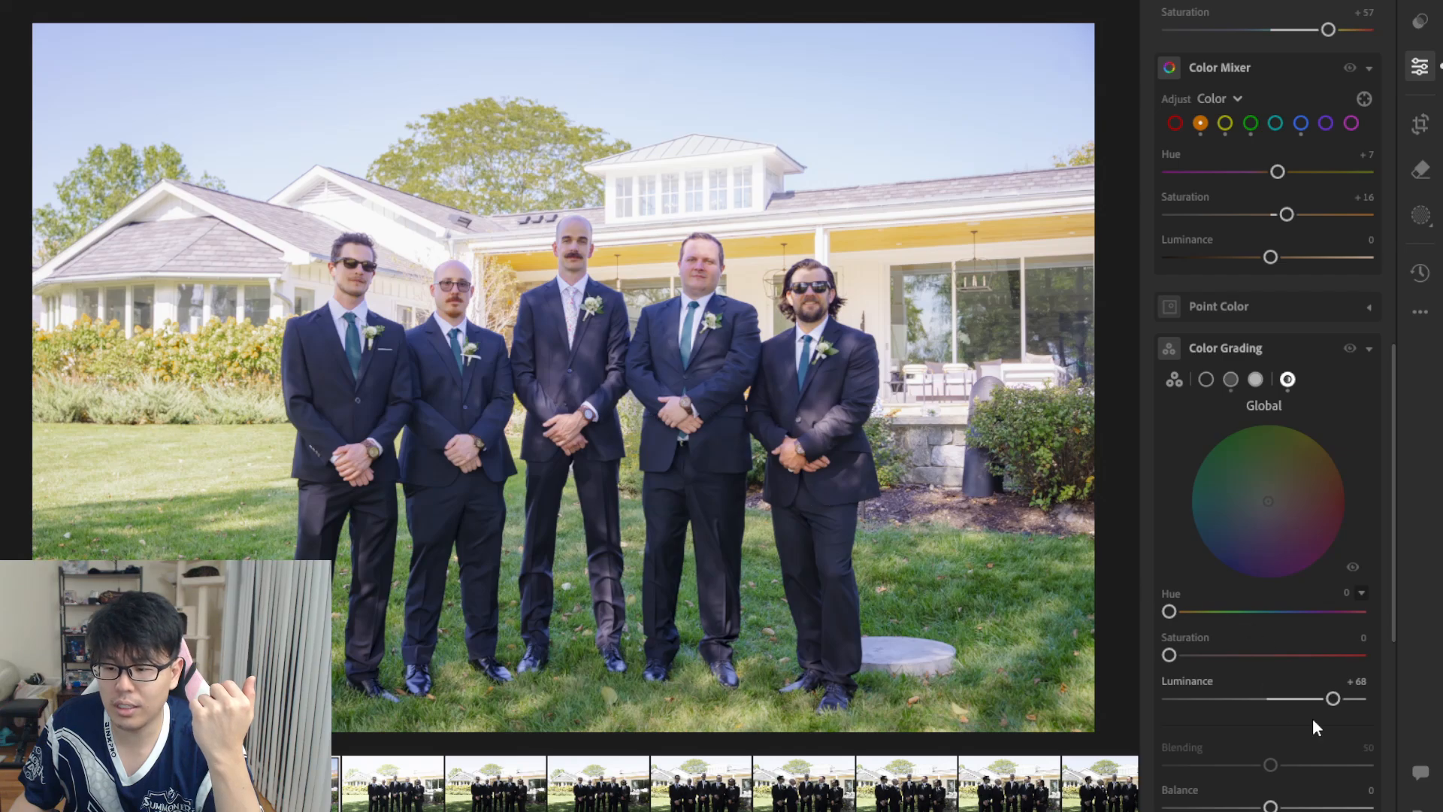
pyautogui.moveTo(1332, 699)
pyautogui.mouseDown()
pyautogui.moveTo(1272, 699)
pyautogui.moveTo(1329, 701)
pyautogui.mouseUp()
pyautogui.hotkey('ctrl', 'z')
pyautogui.hotkey('ctrl', 'z')
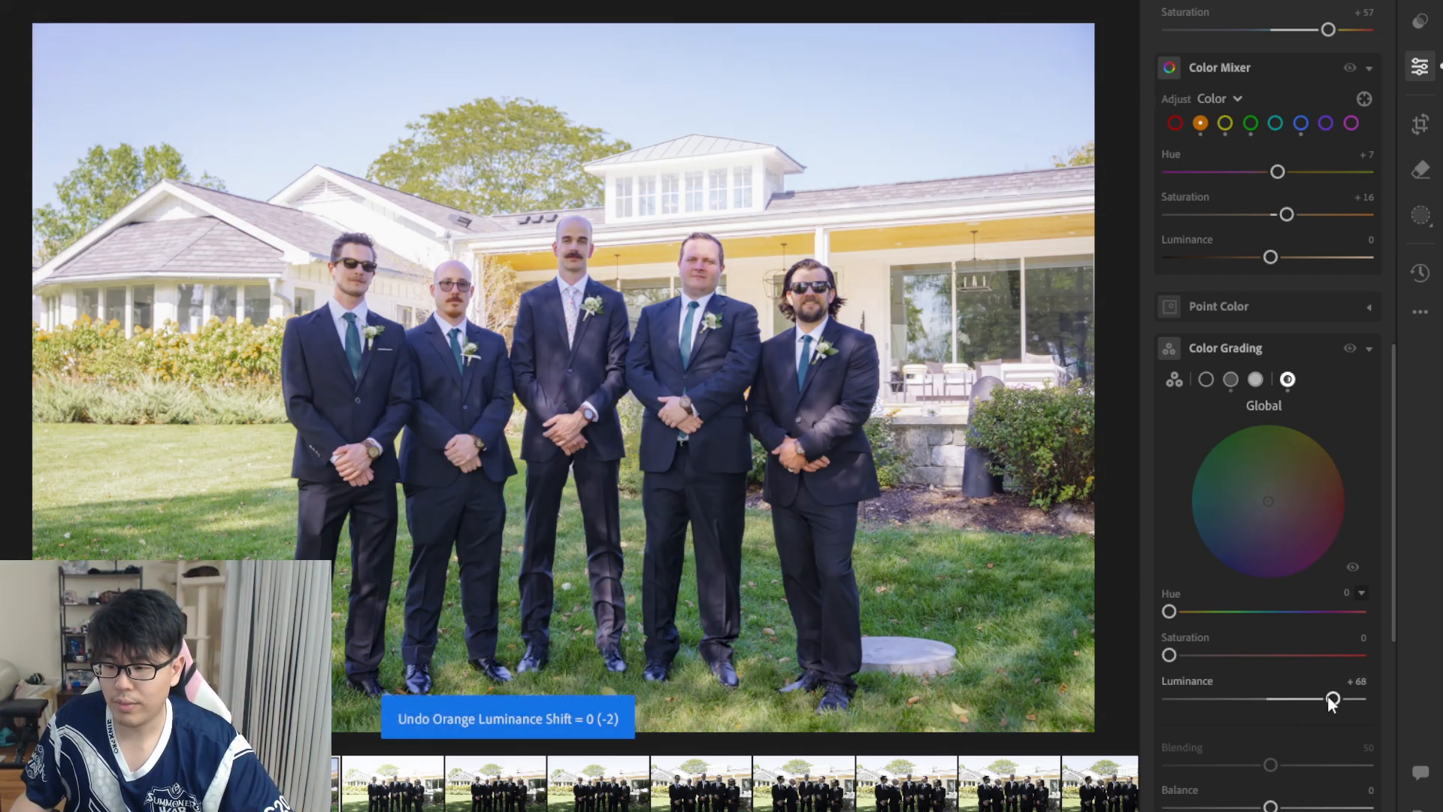
# - Try lowering Dehaze to +3 and to +1, undoing each change
pyautogui.scroll(-6, 1315, 700)
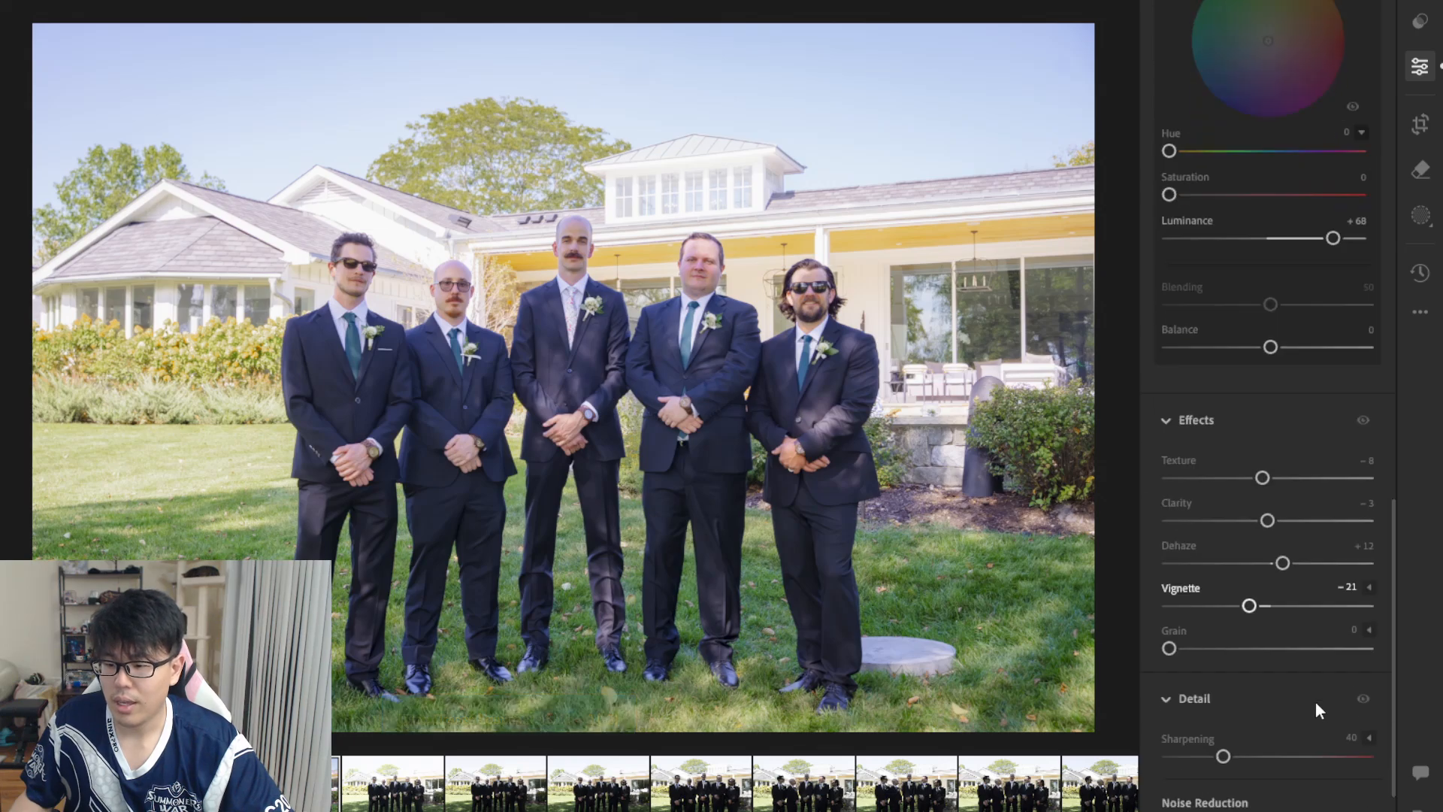
pyautogui.moveTo(1281, 568); pyautogui.dragTo(1272, 570)
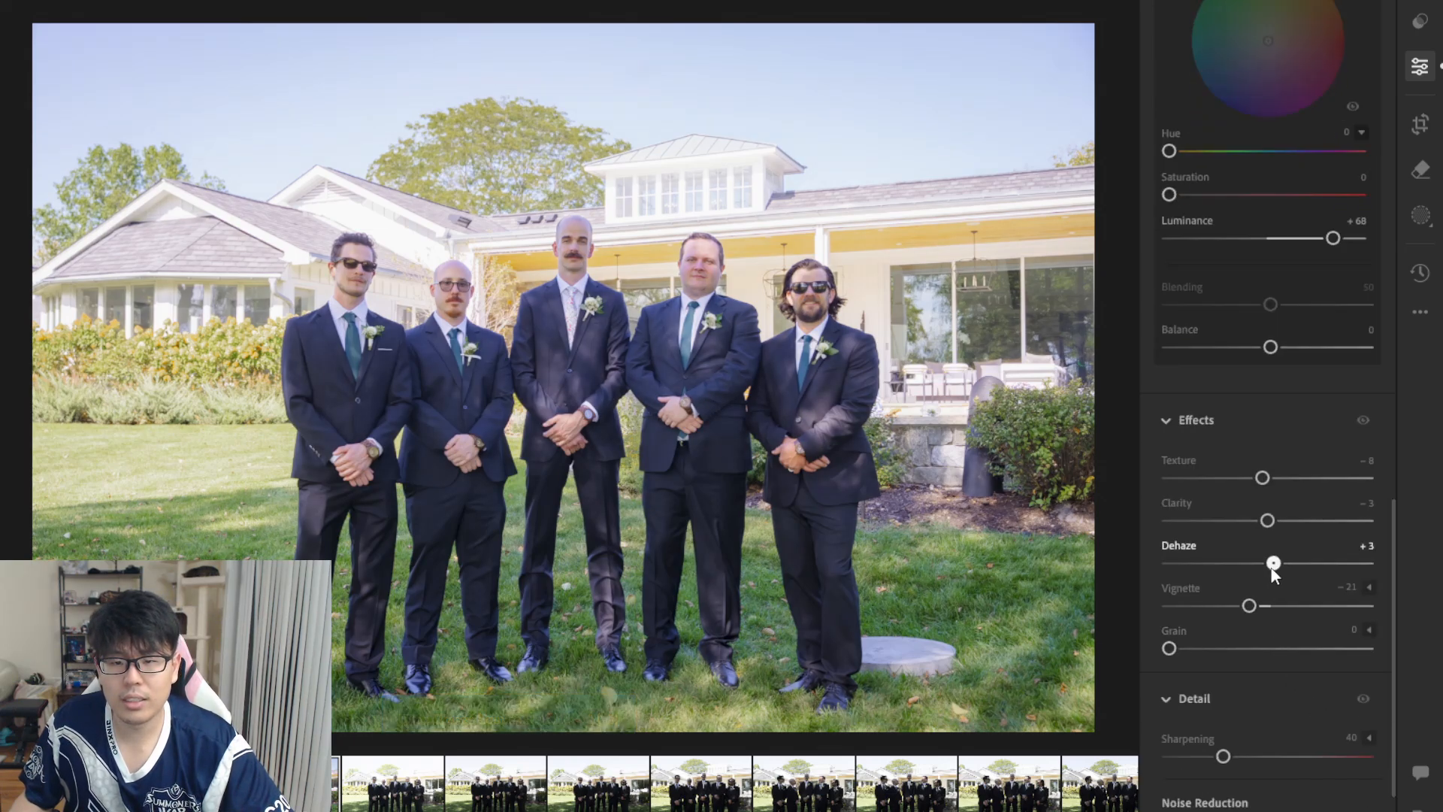
pyautogui.hotkey('ctrl', 'z')
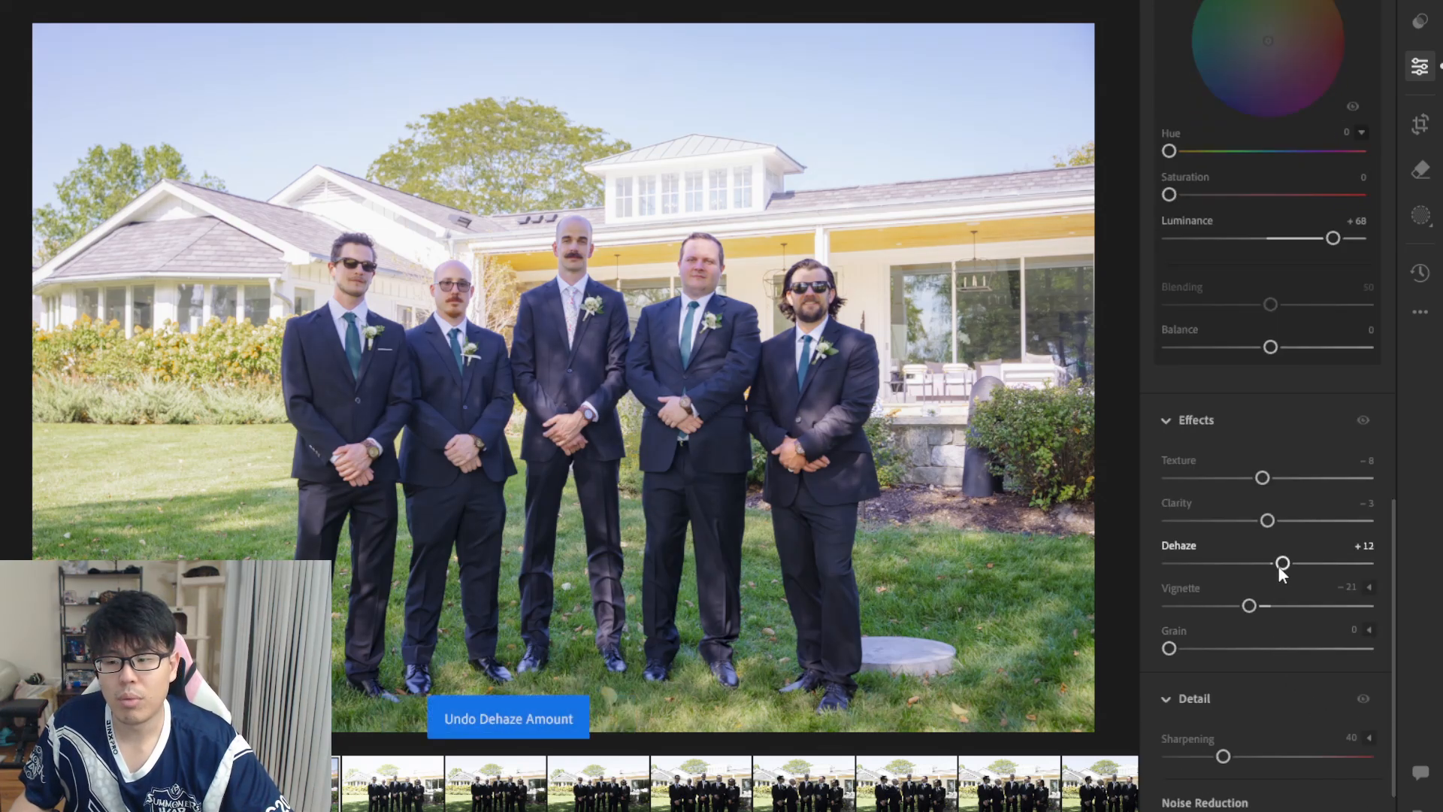
pyautogui.moveTo(1279, 565); pyautogui.dragTo(1268, 567)
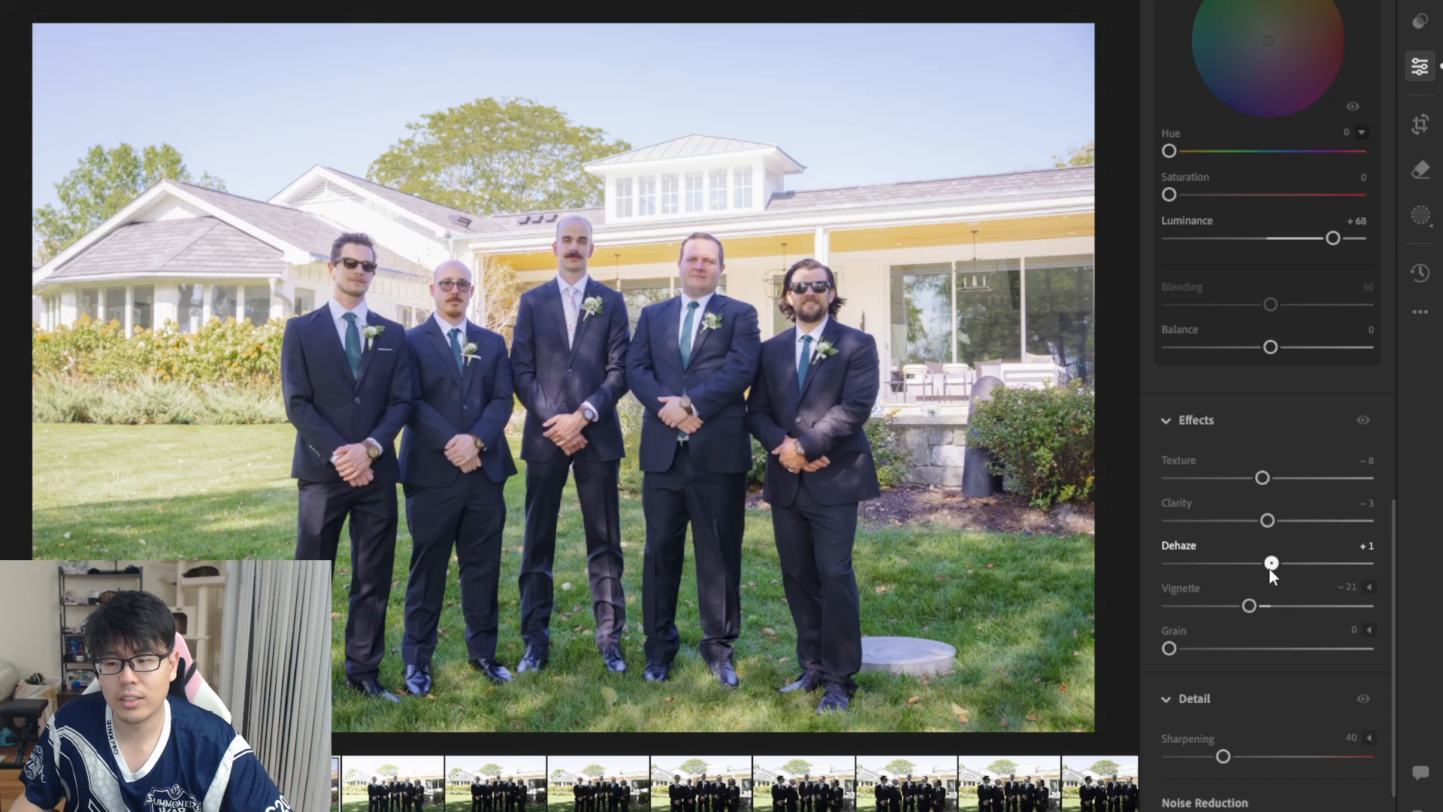
pyautogui.hotkey('ctrl', 'z')
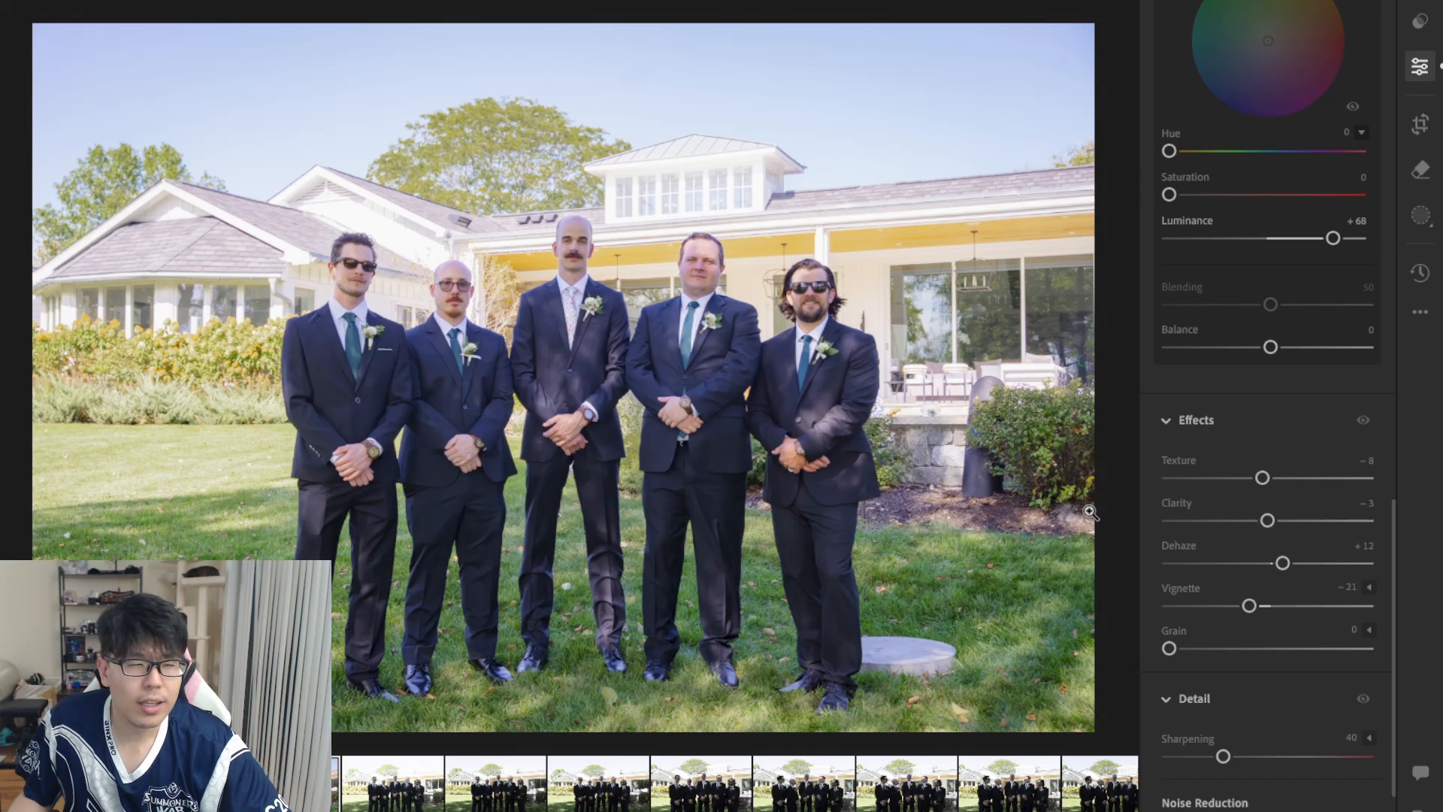
# - Reset Dehaze to 0, examine the men's faces up close, and set Dehaze back to +12
pyautogui.click(645, 230)
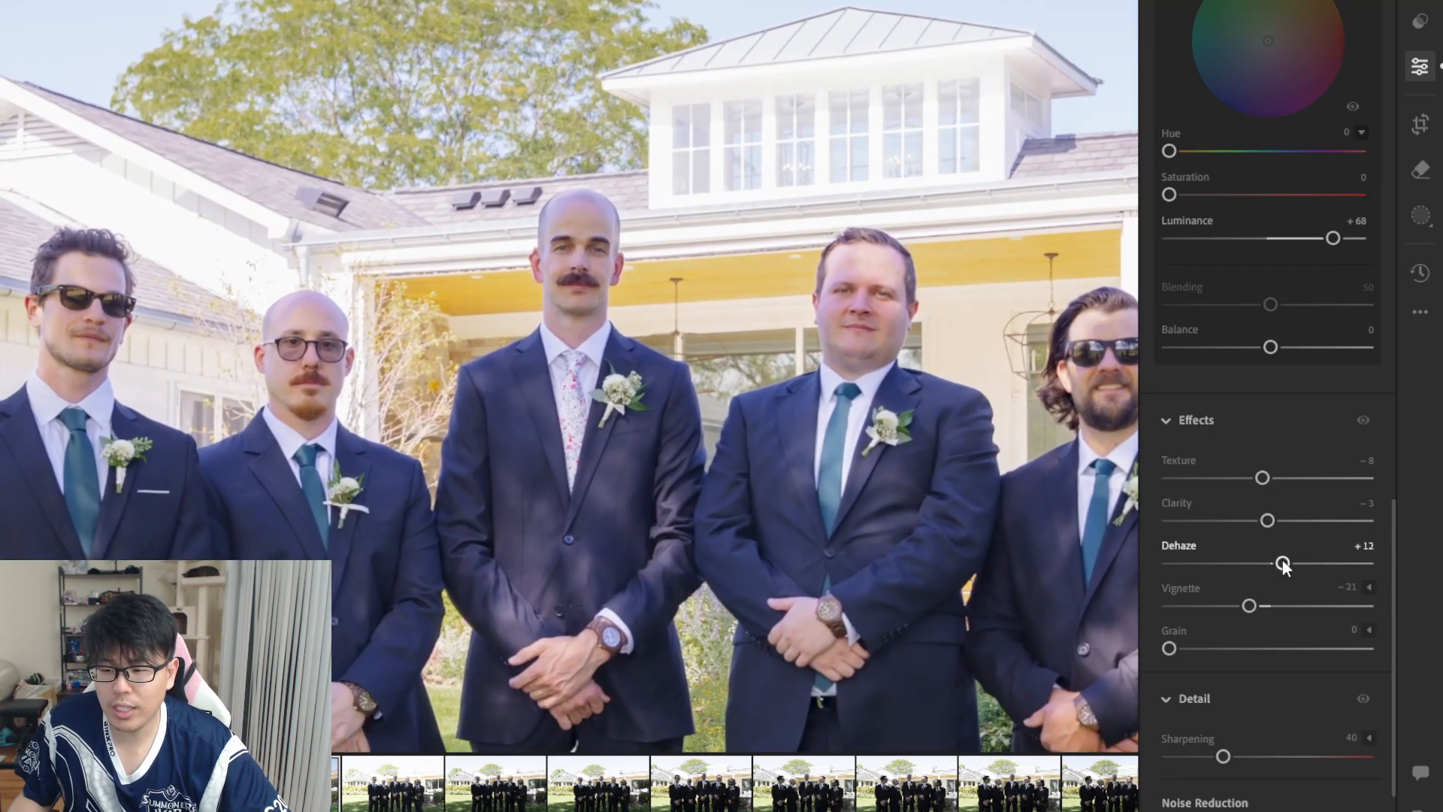
pyautogui.doubleClick(1282, 563)
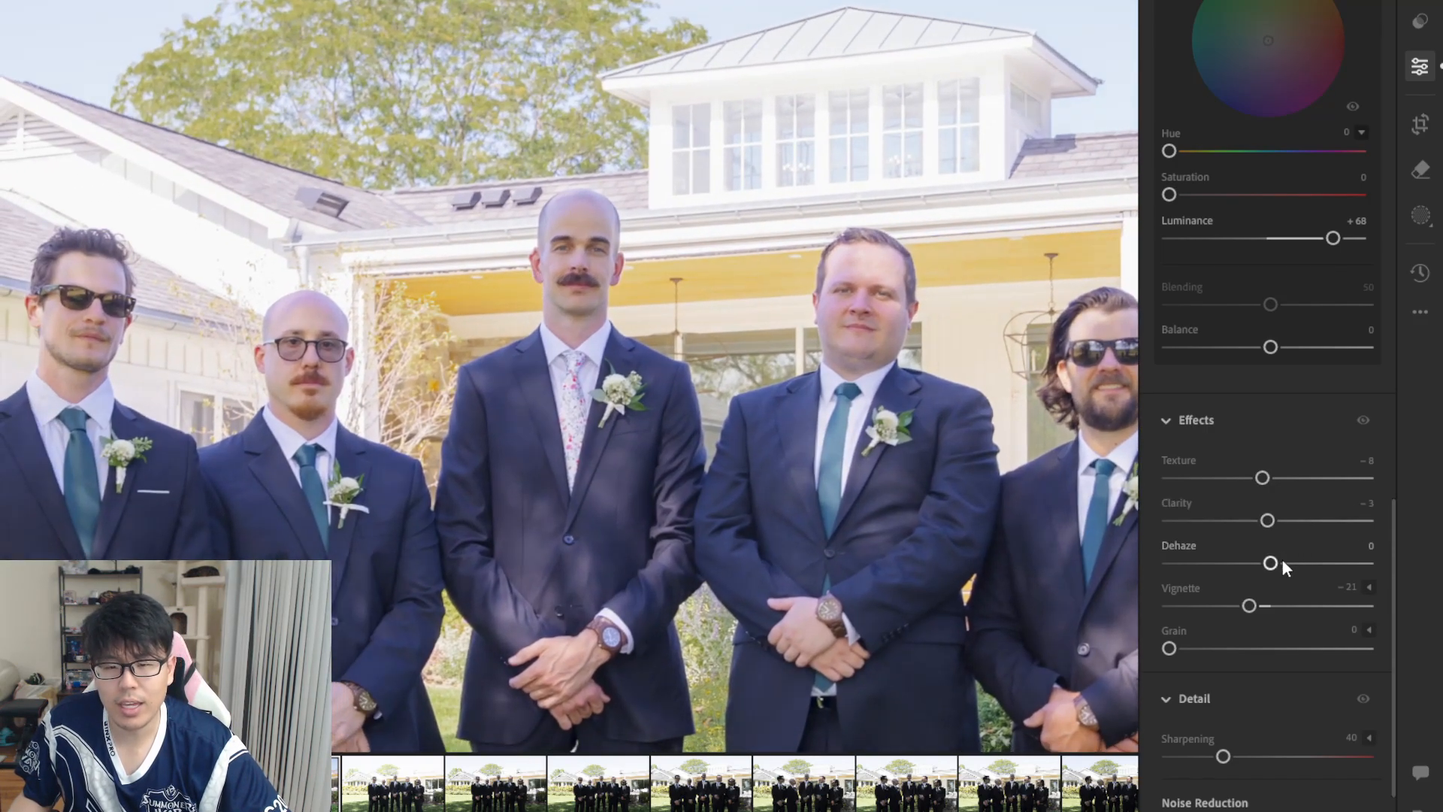
pyautogui.click(555, 217)
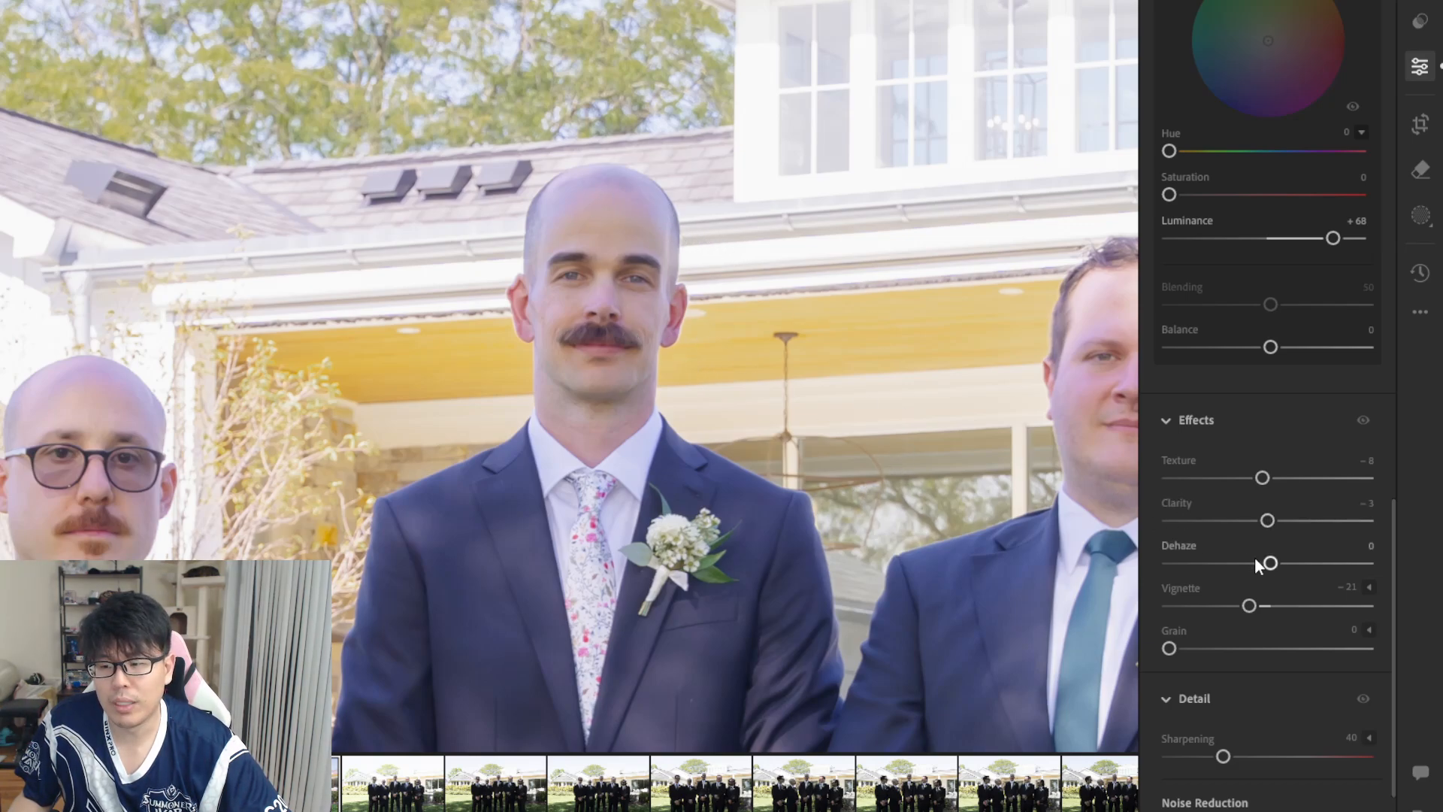
pyautogui.moveTo(1269, 563); pyautogui.dragTo(1283, 566)
pyautogui.click(685, 387)
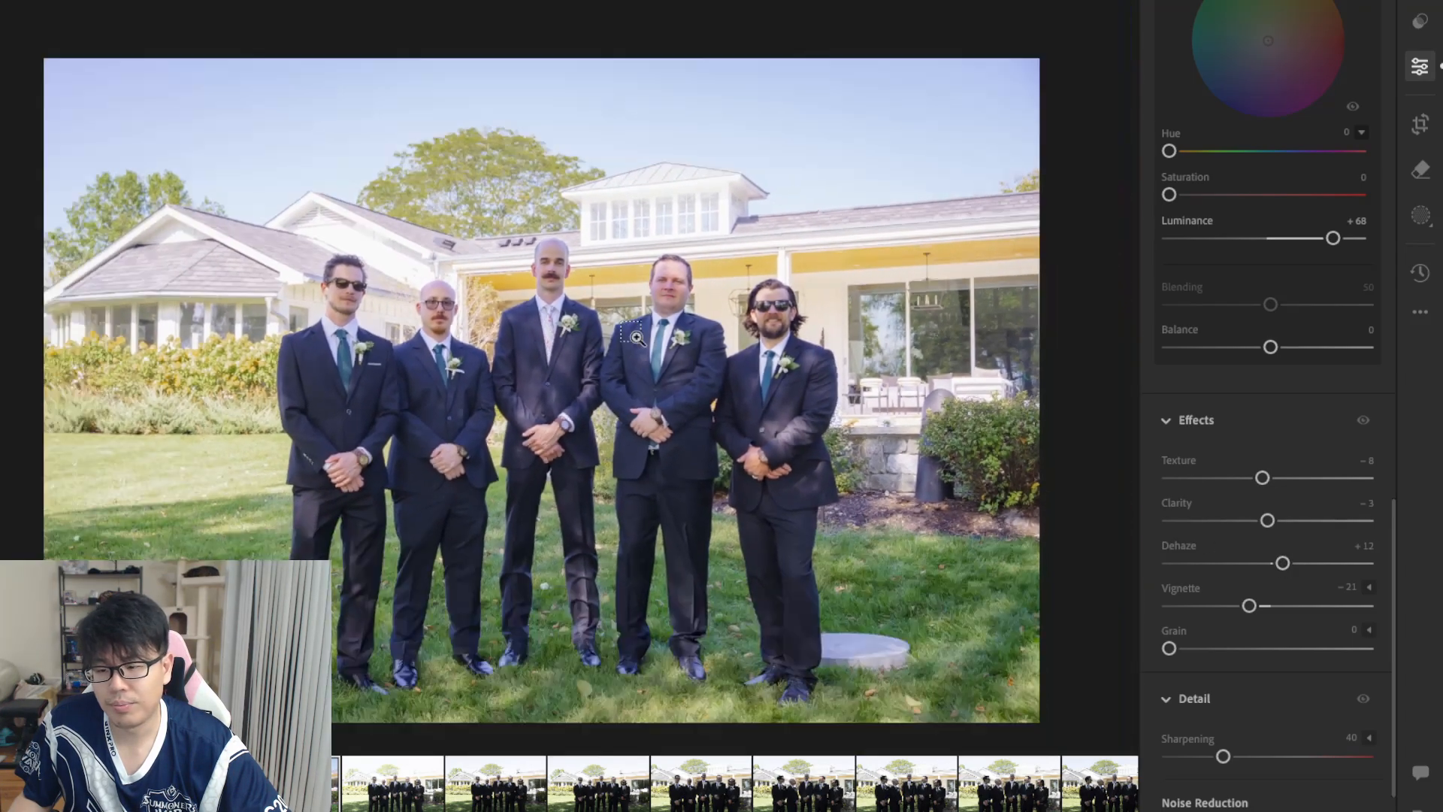
# - Try Vignette at −1 and the yellow Saturation at +9 in the Color Mixer, undoing each change
pyautogui.moveTo(1249, 606); pyautogui.dragTo(1267, 606)
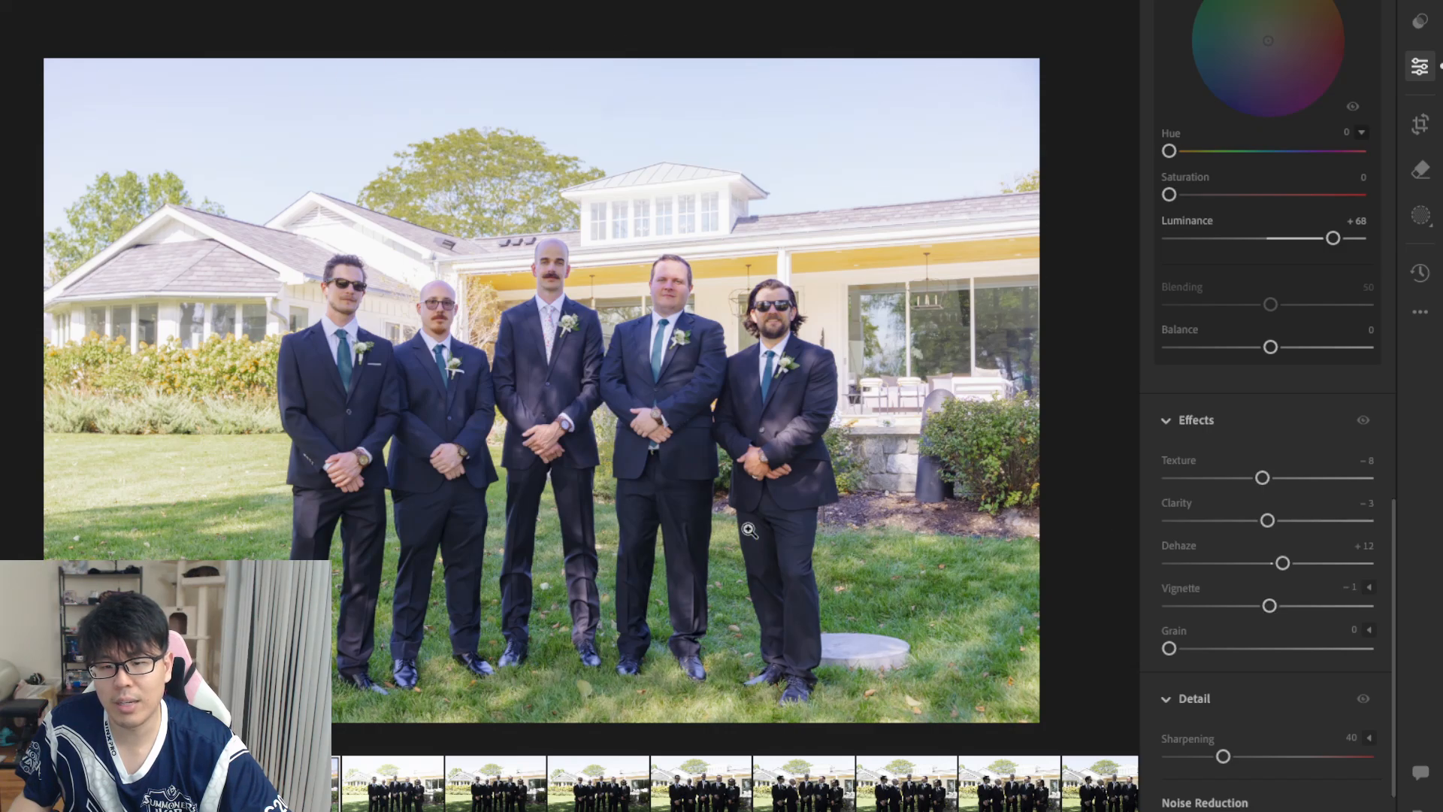
pyautogui.hotkey('ctrl', 'z')
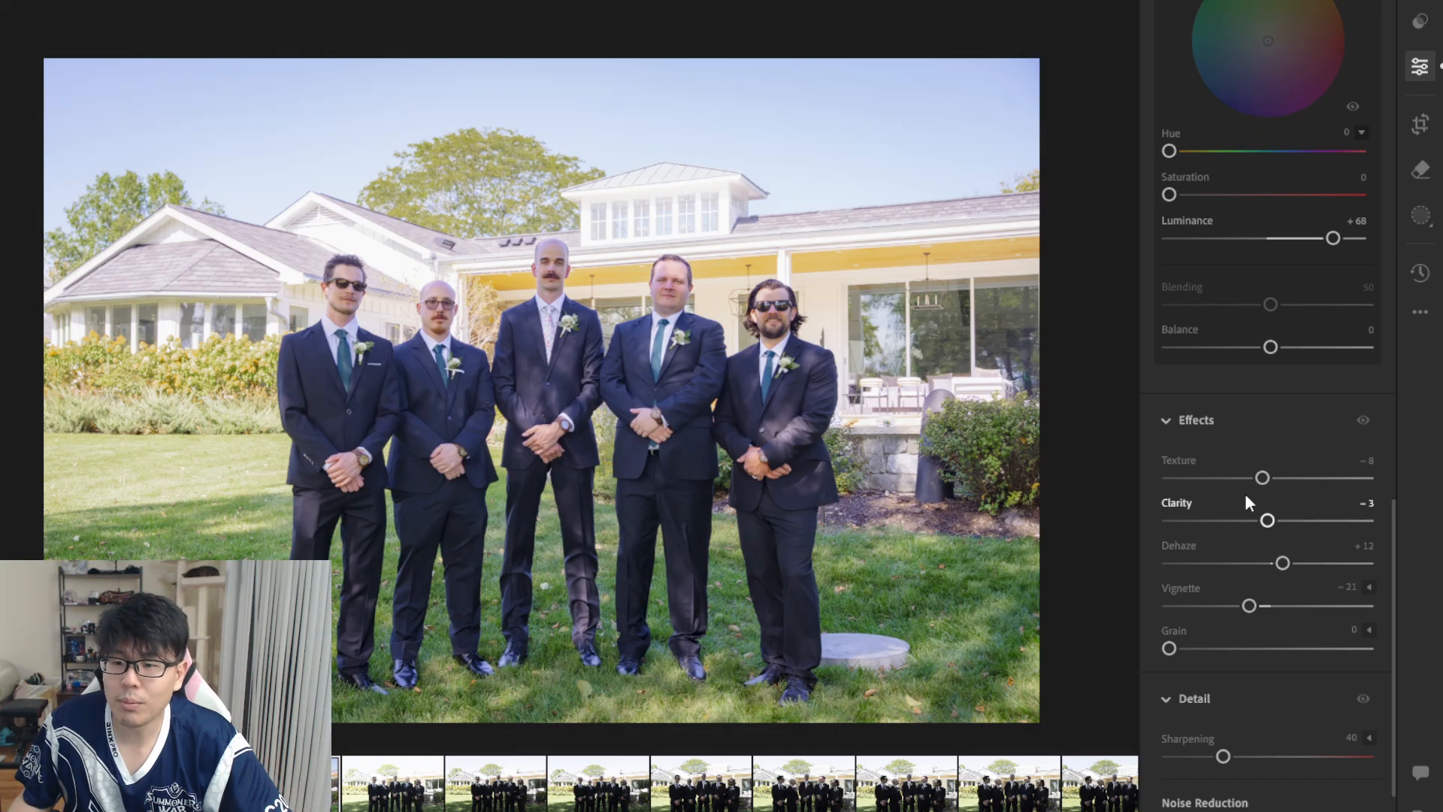
pyautogui.scroll(10, 1244, 493)
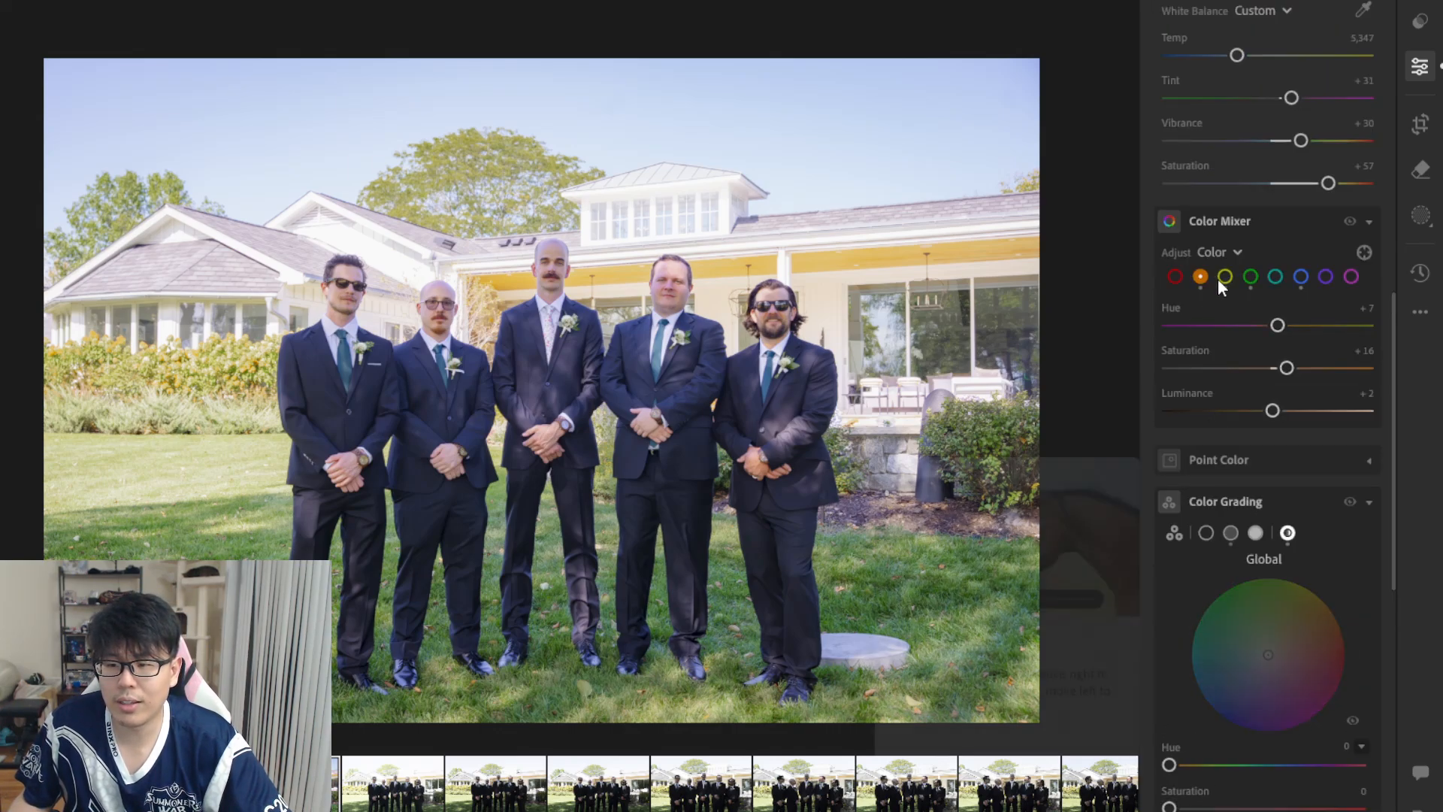
pyautogui.moveTo(1225, 367); pyautogui.dragTo(1282, 375)
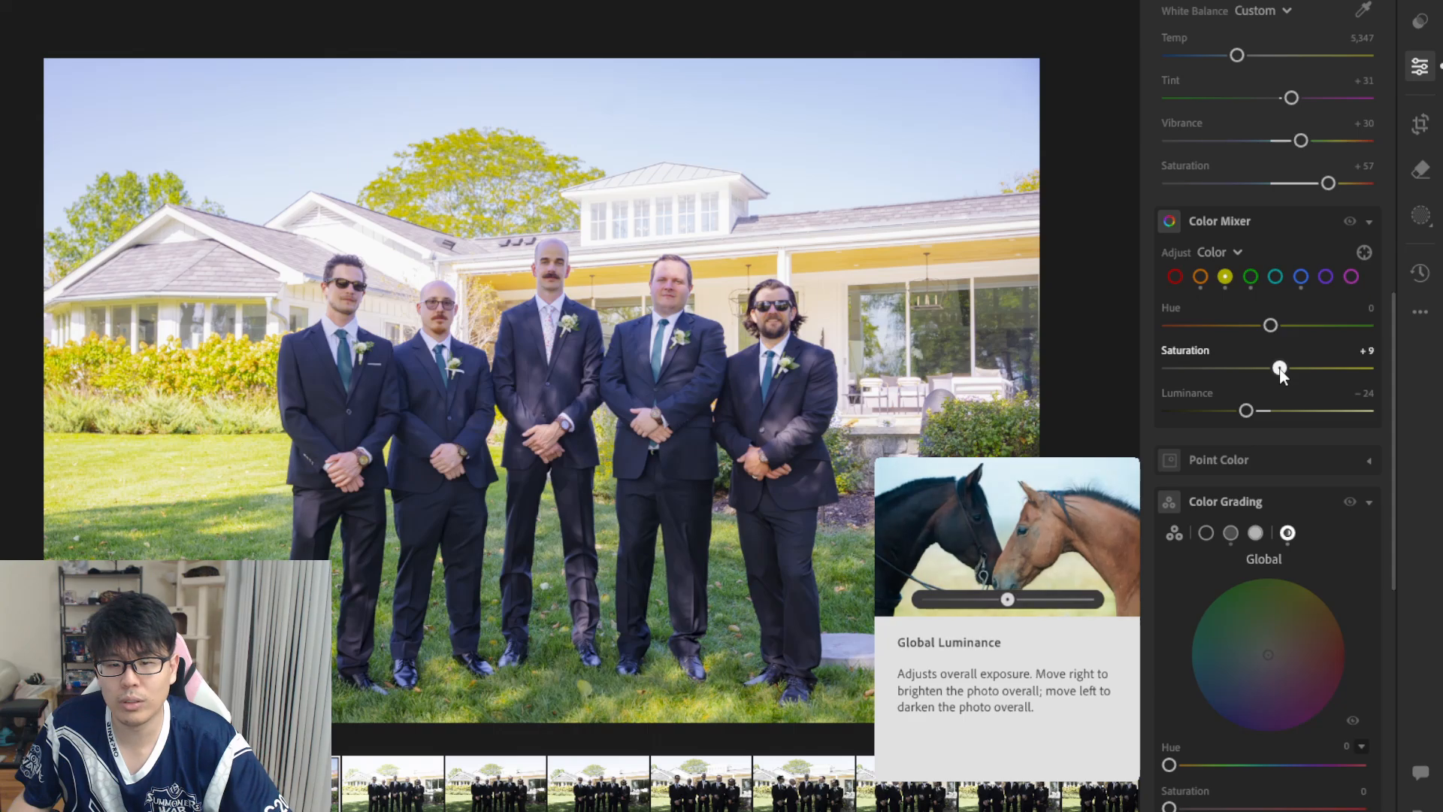
pyautogui.hotkey('ctrl', 'z')
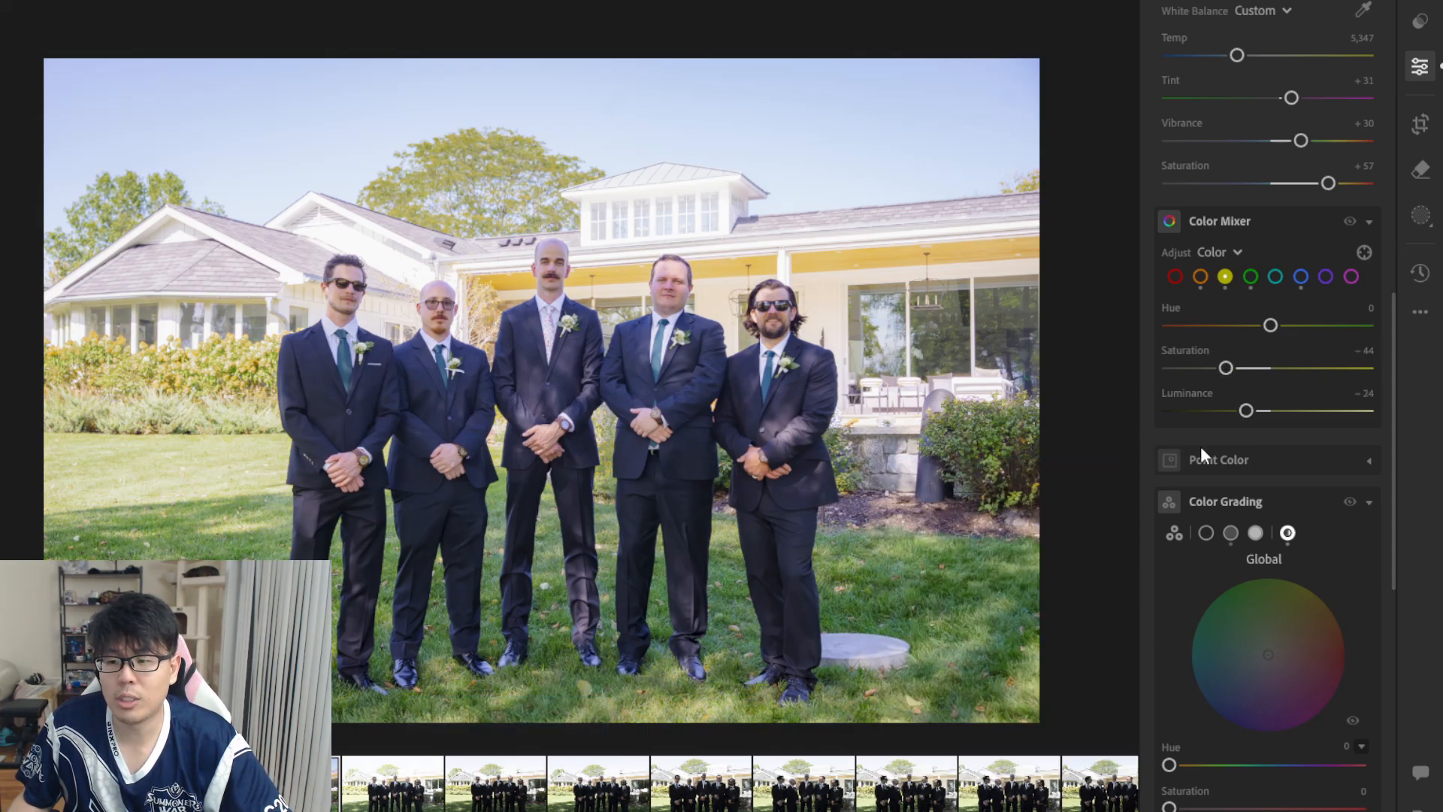
pyautogui.scroll(-5, 1232, 451)
pyautogui.scroll(-4, 1256, 455)
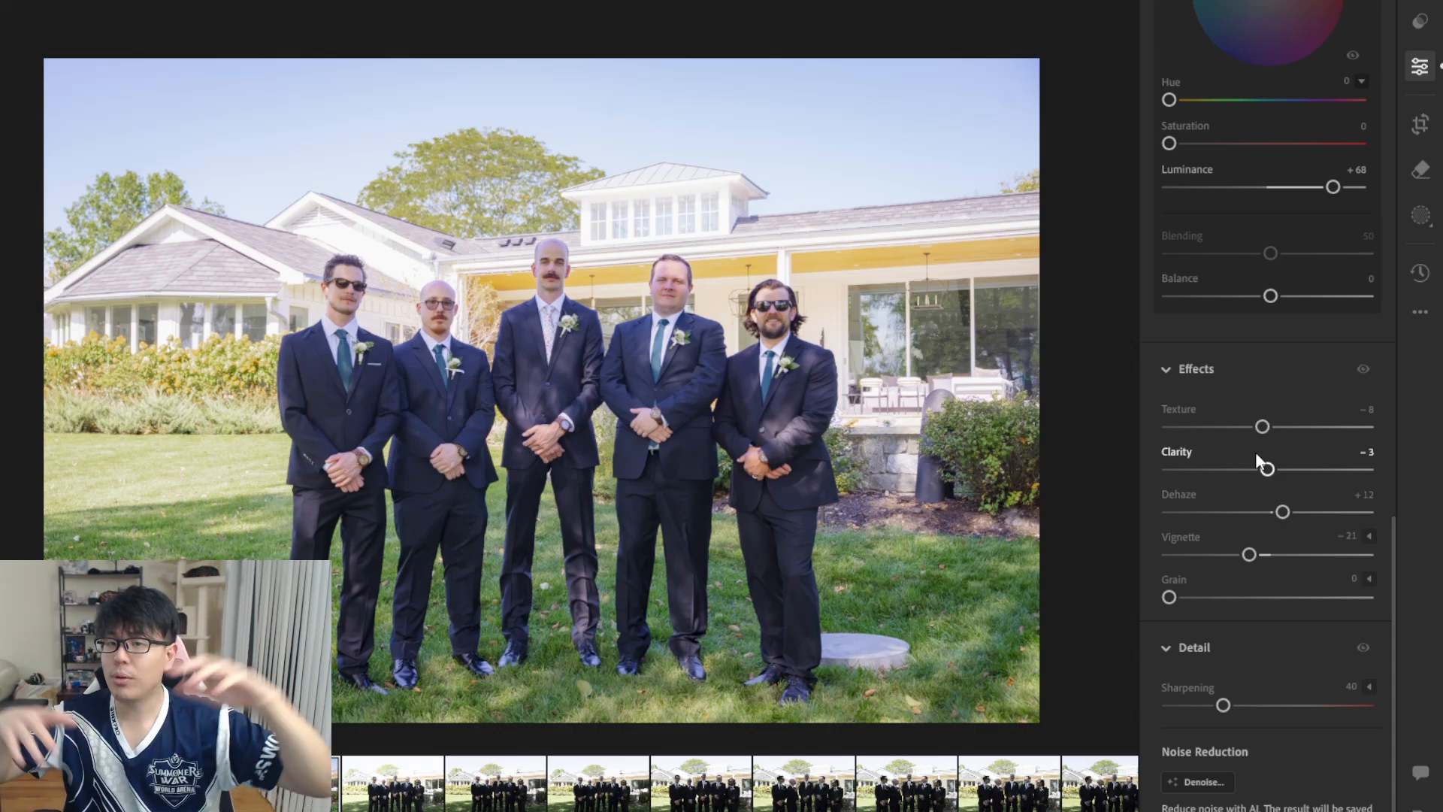
pyautogui.scroll(-3, 1251, 455)
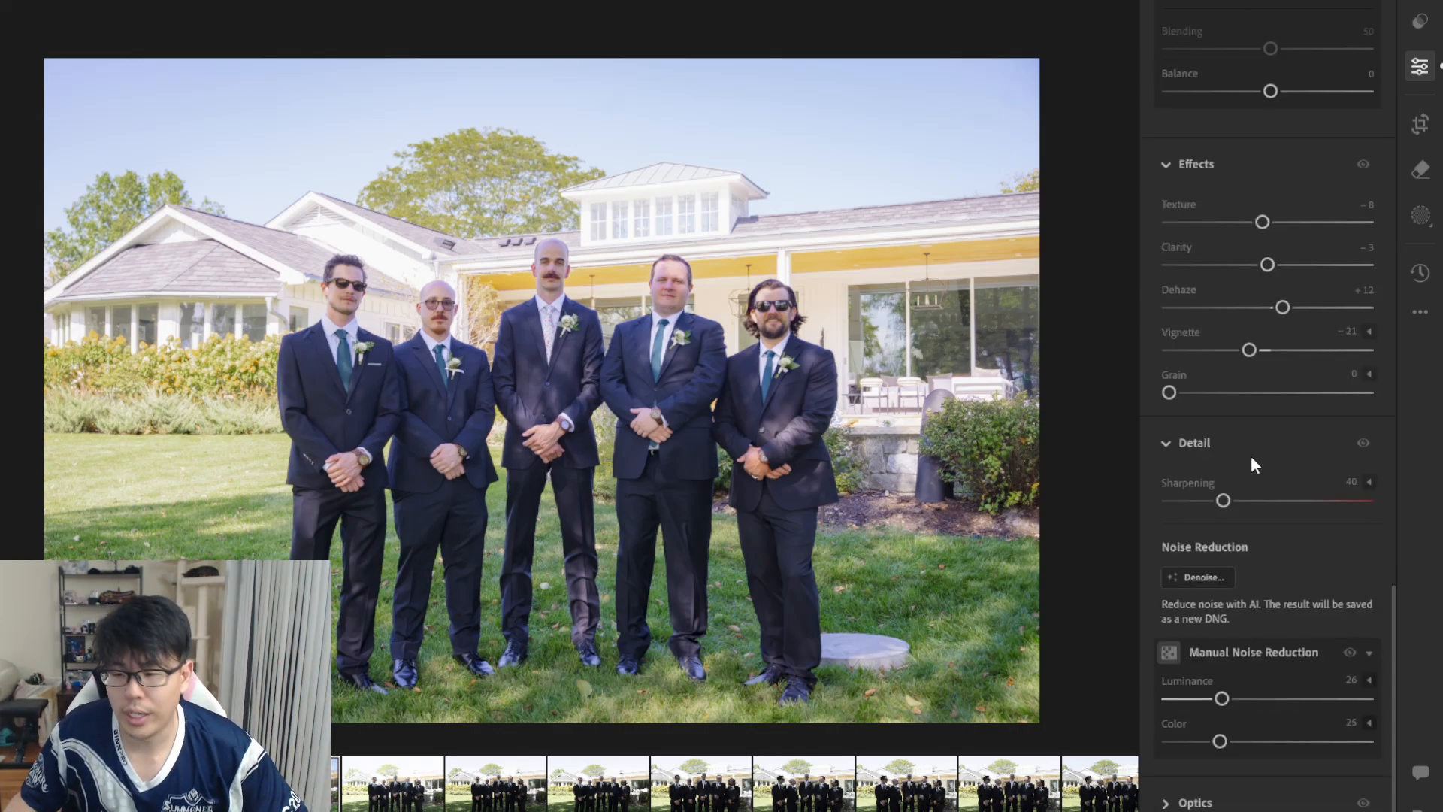
pyautogui.scroll(20, 1251, 455)
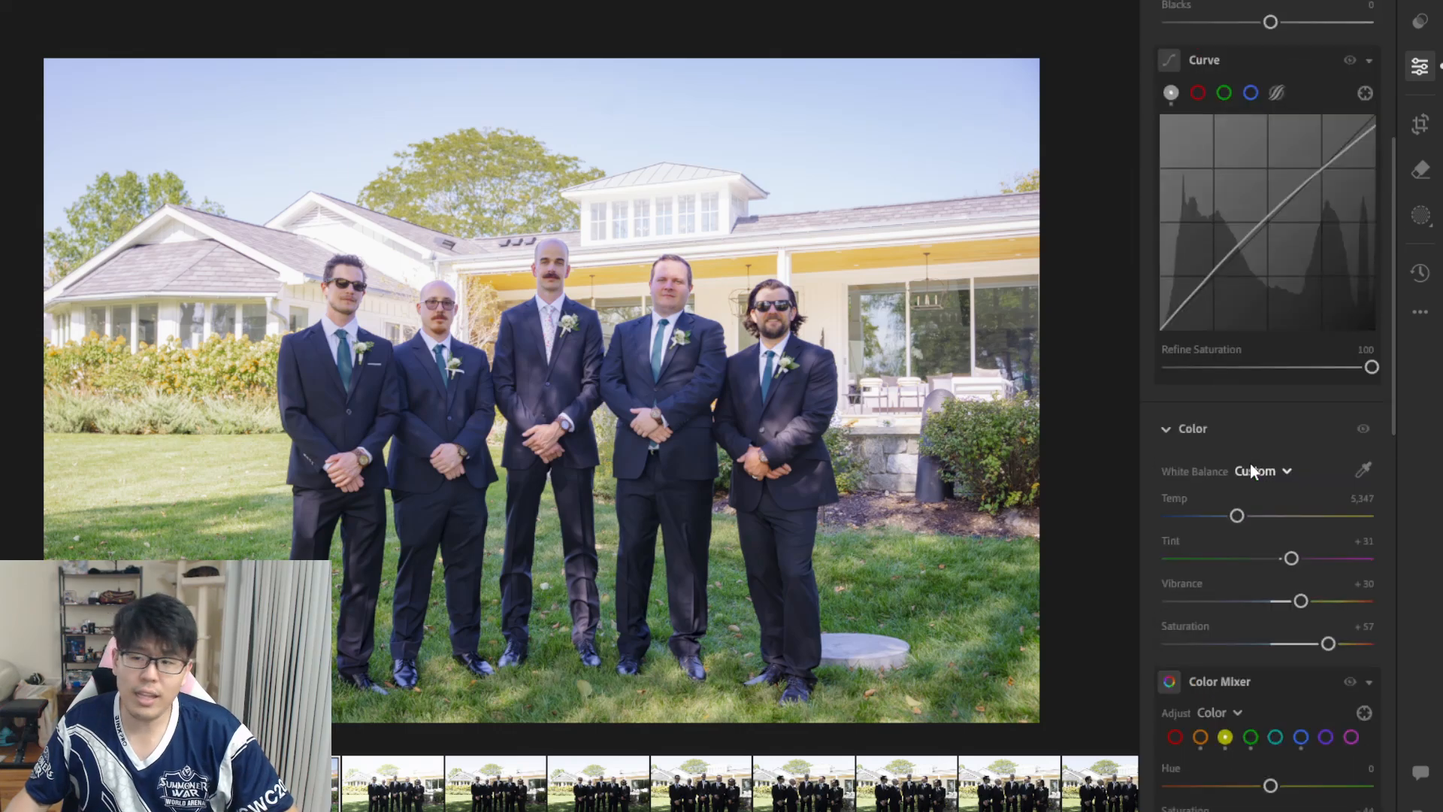
pyautogui.scroll(2, 1251, 463)
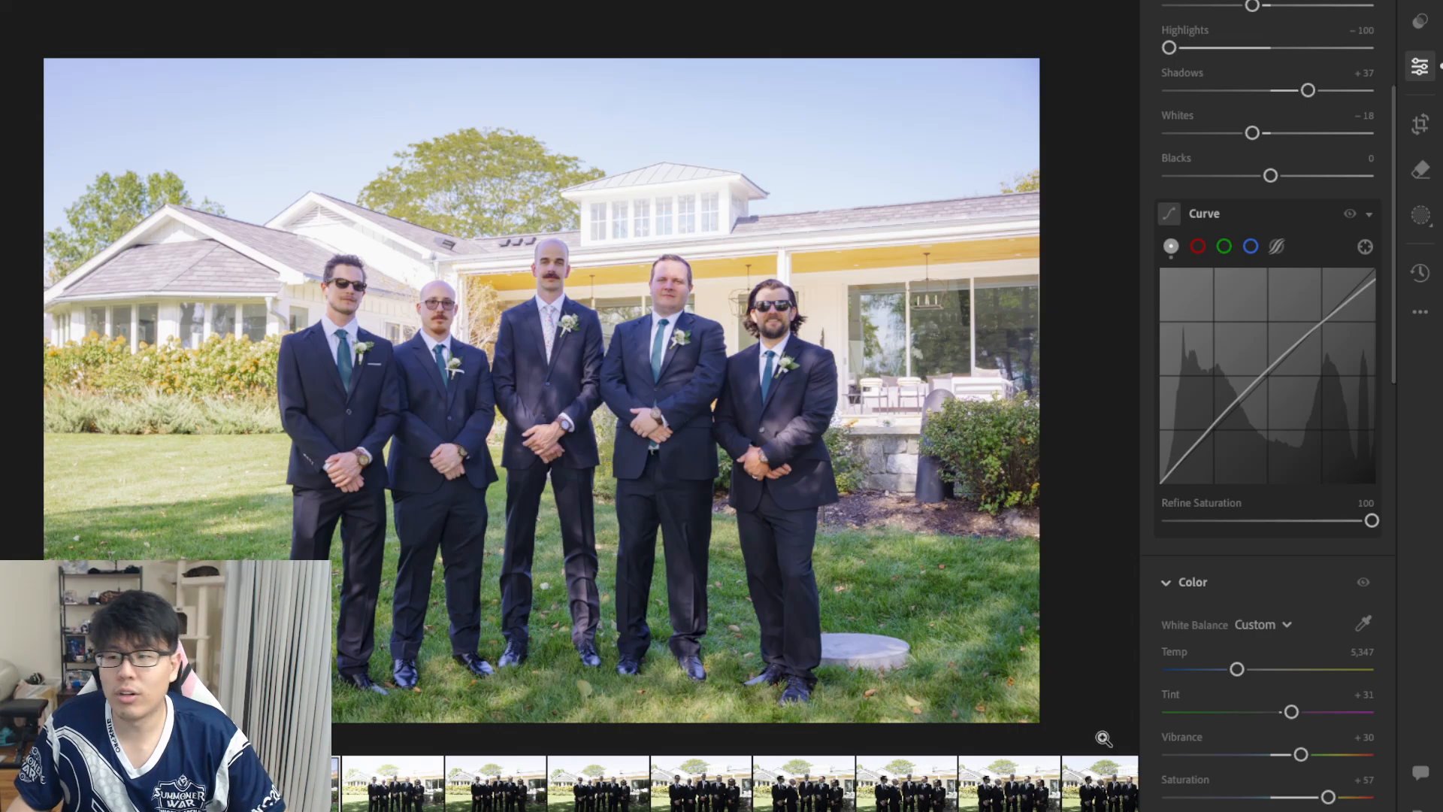
# - Compare the edited groomsmen photo with its unedited original
pyautogui.scroll(3, 1294, 722)
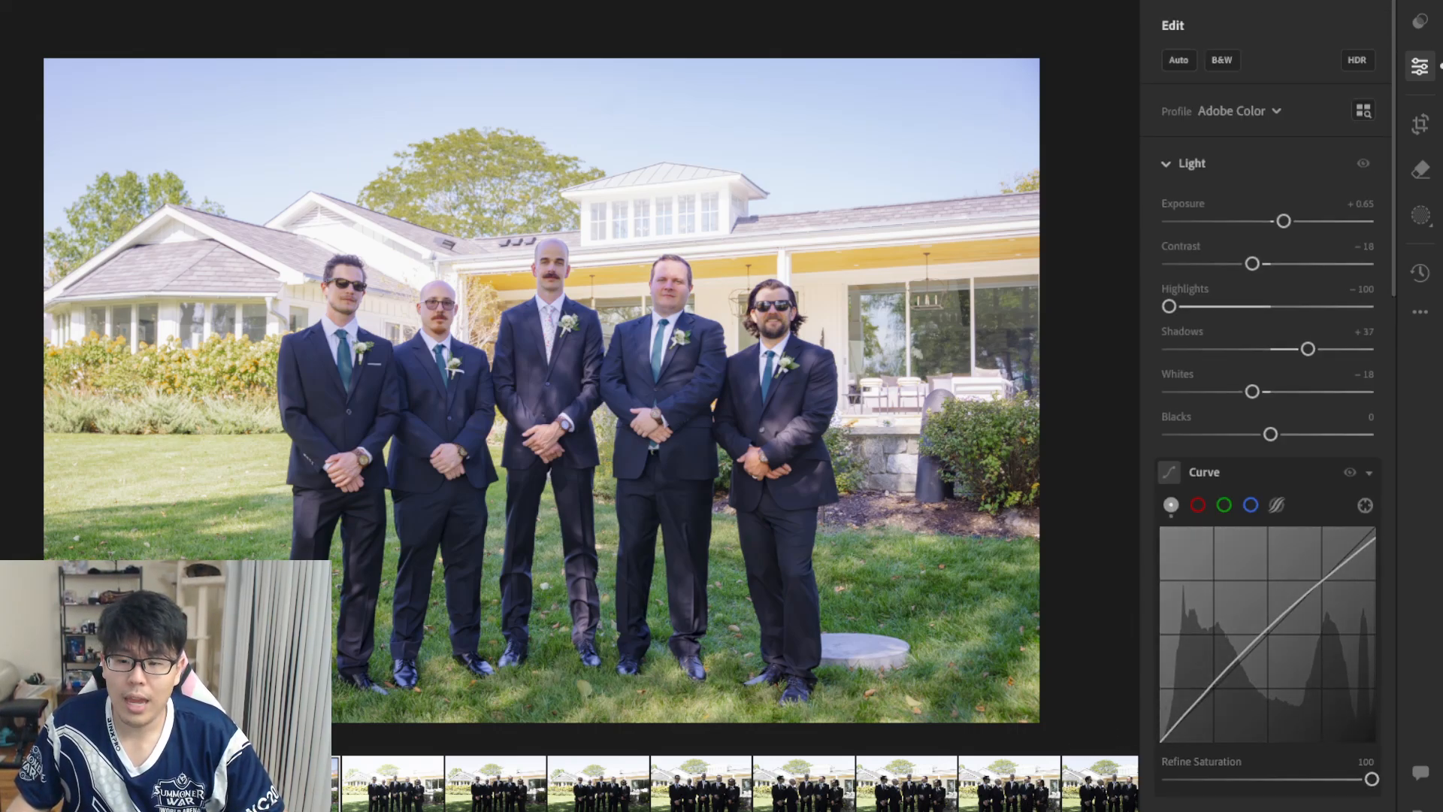
pyautogui.press('\\')
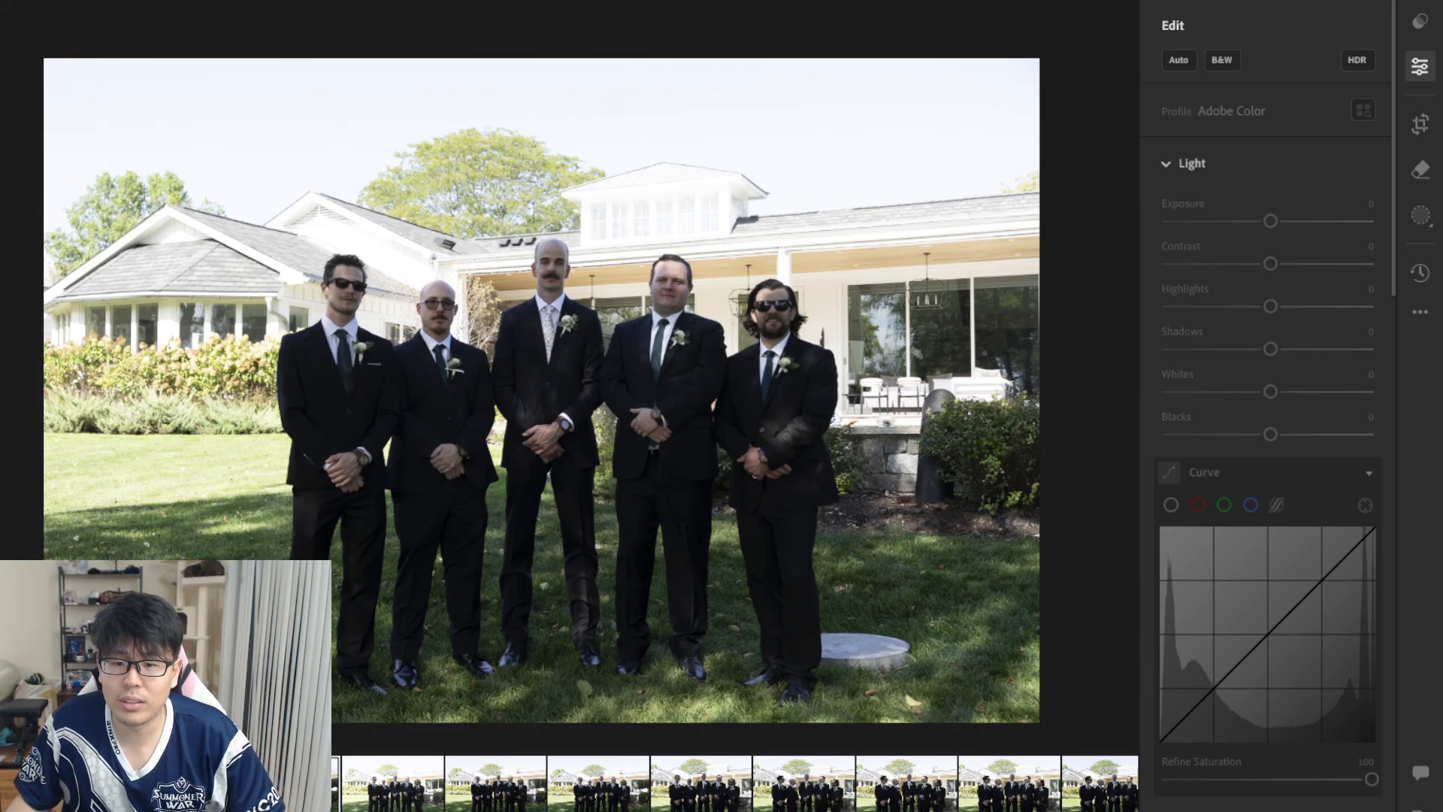
pyautogui.press('\\')
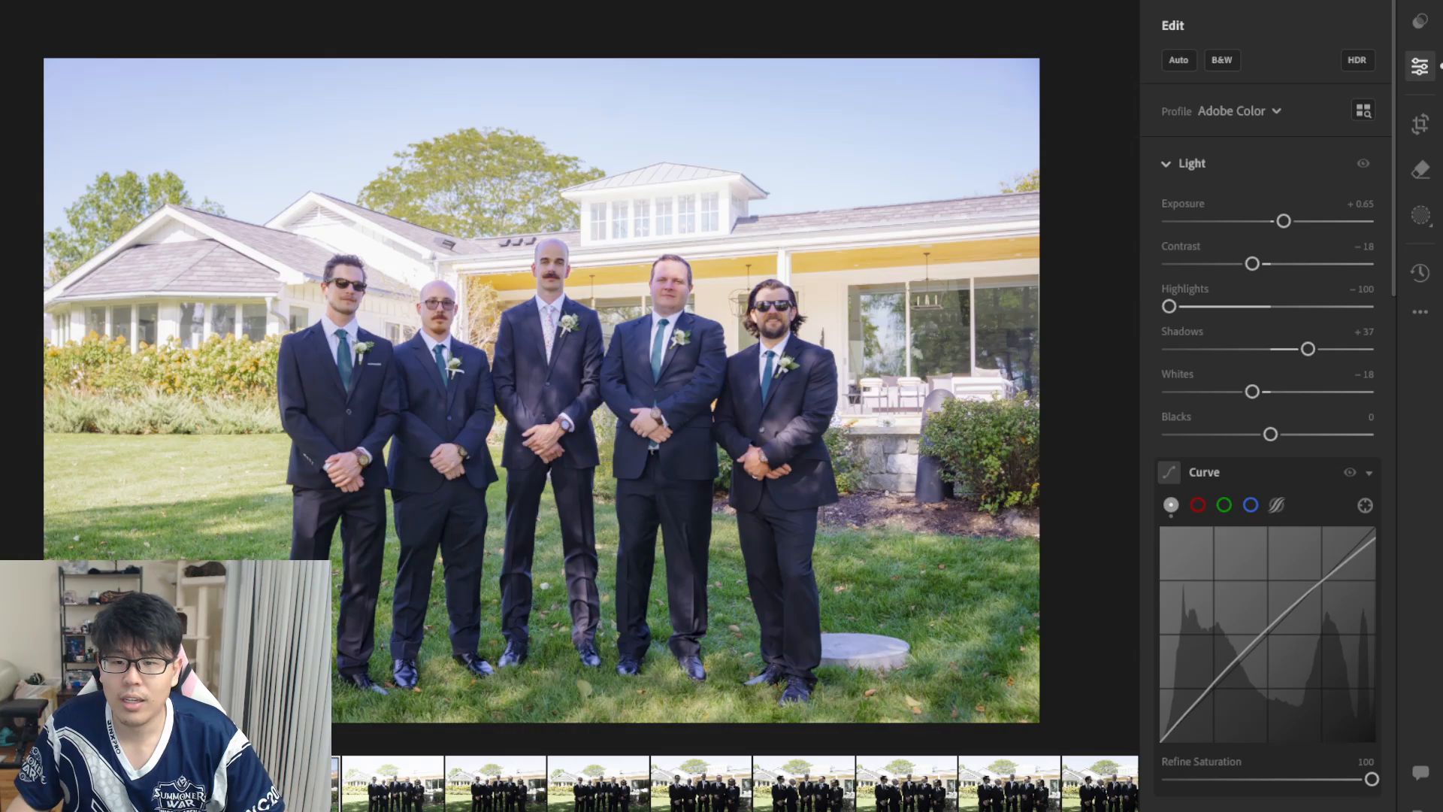
# - Copy the photo's edit settings and paste them onto the next three groomsmen photos in the filmstrip
pyautogui.hotkey('ctrl', 'c')
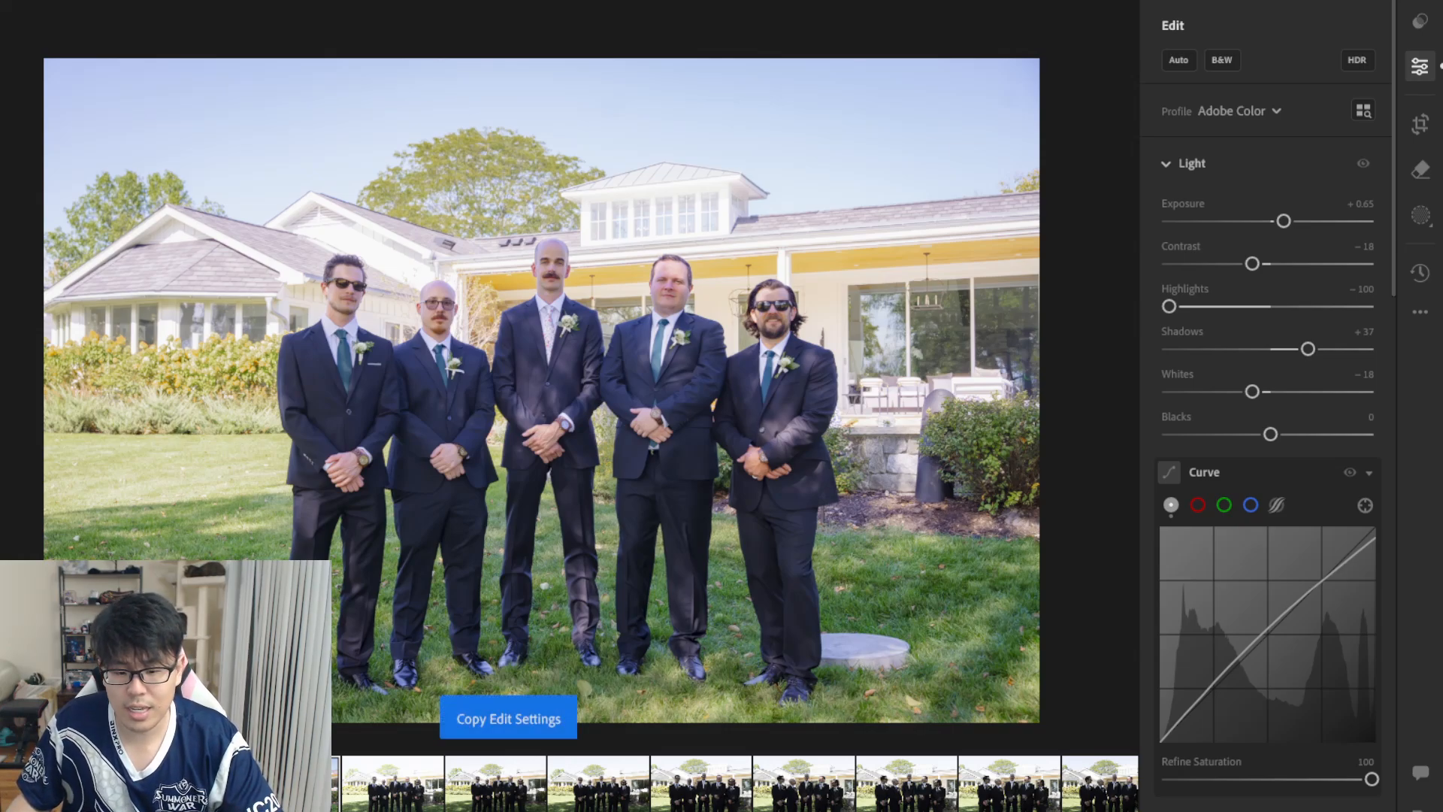
pyautogui.click(427, 804)
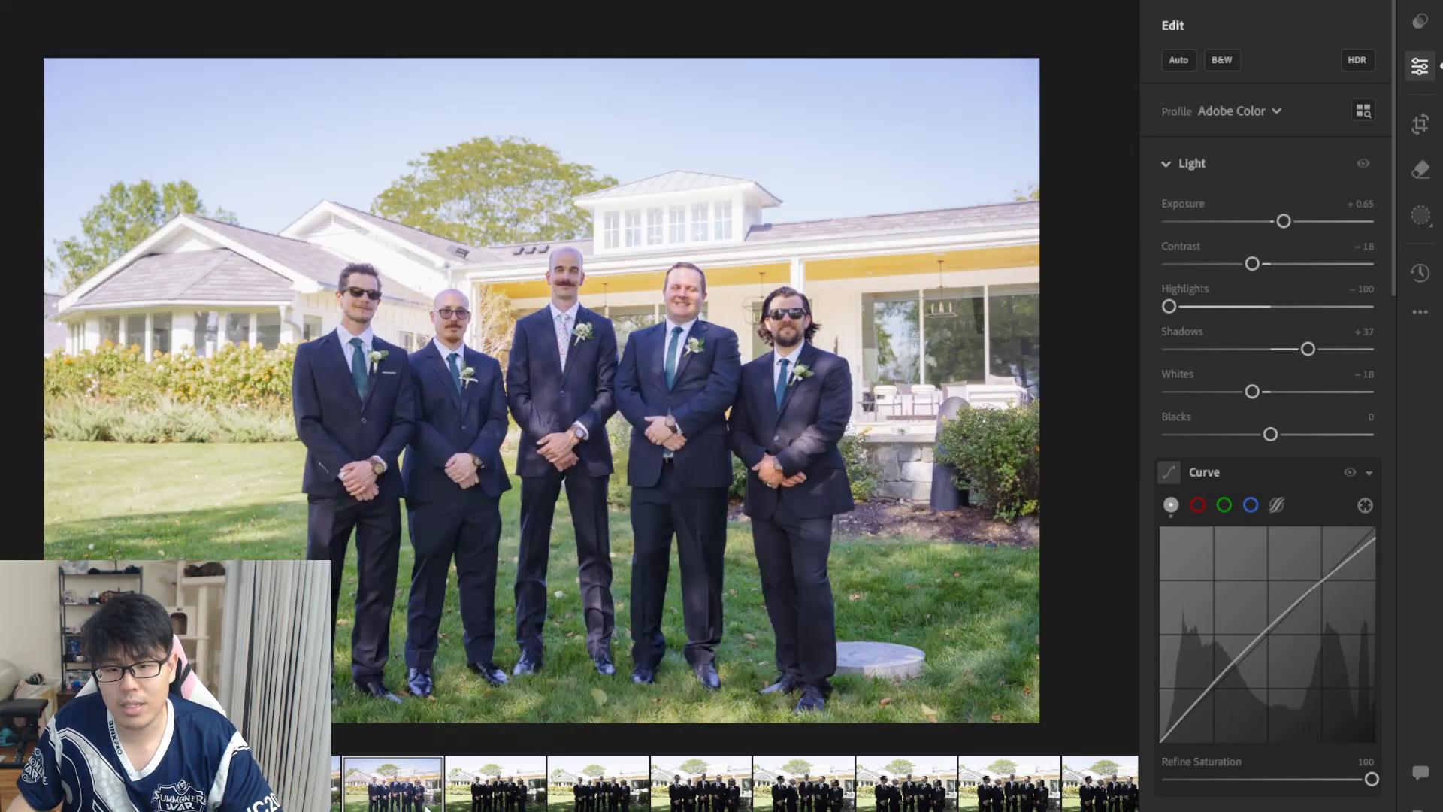
pyautogui.click(481, 802)
pyautogui.hotkey('ctrl', 'v')
pyautogui.click(587, 806)
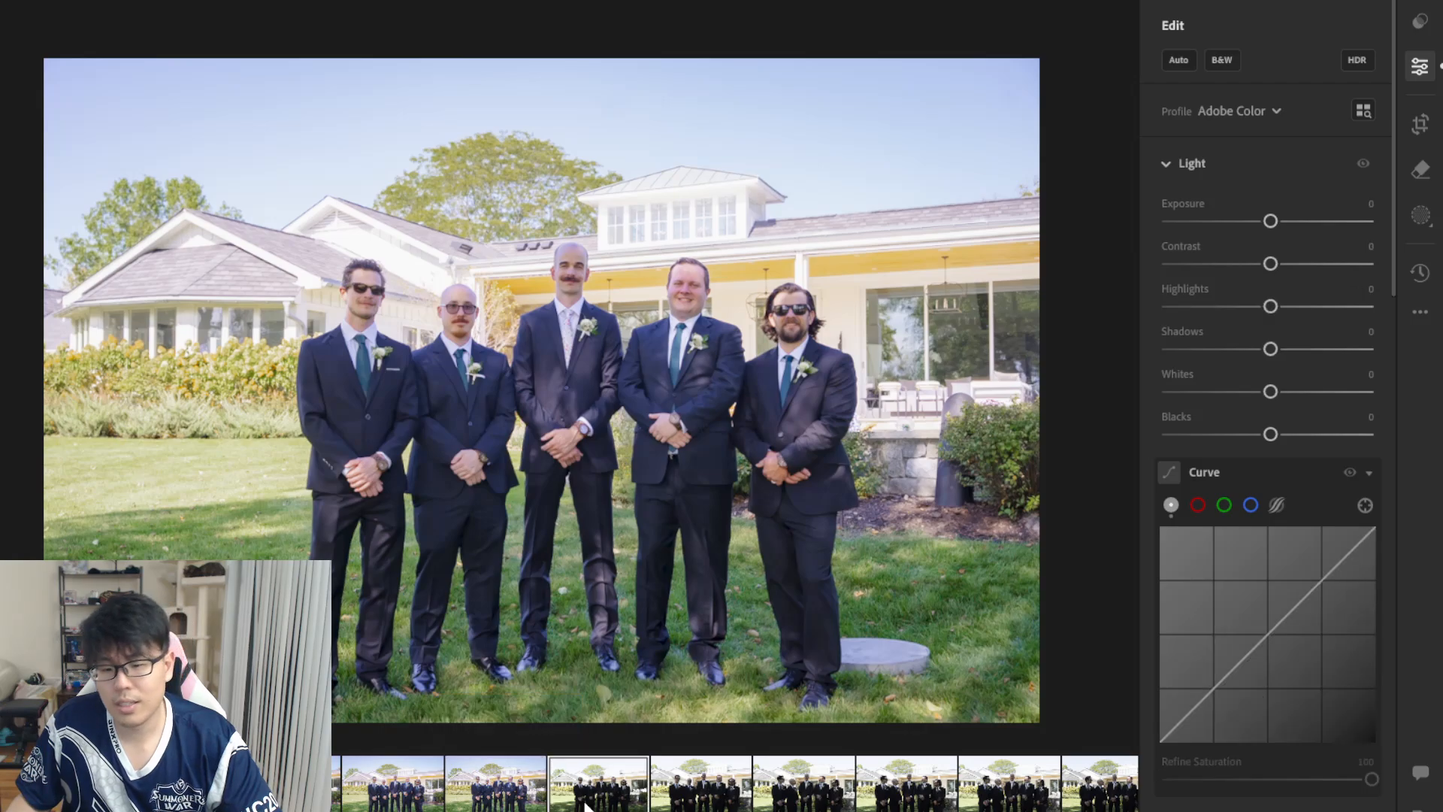
pyautogui.hotkey('ctrl', 'v')
pyautogui.hscroll(-6, 778, 802)
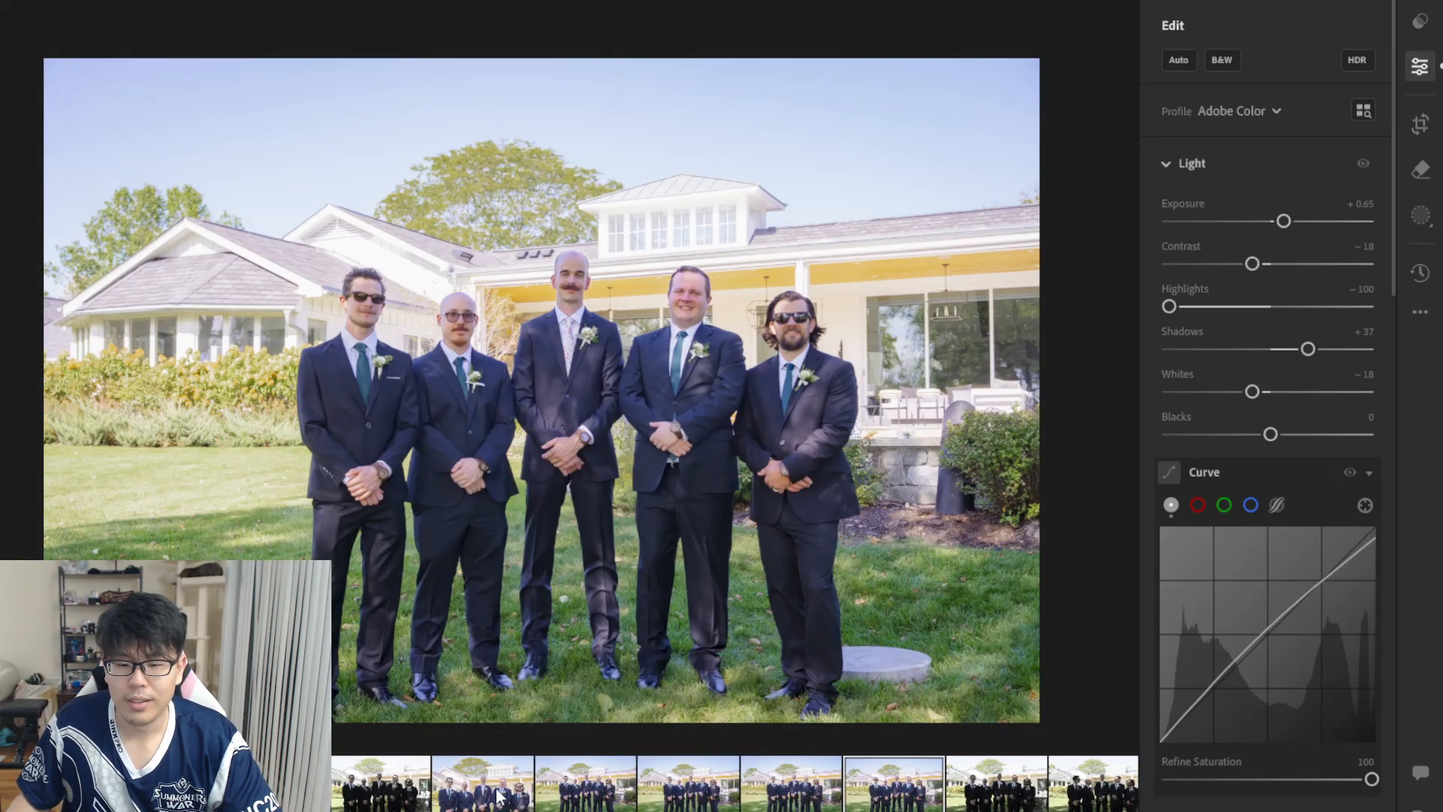
# - Return to the first edited groomsmen photo, raise its Exposure to +0.79, and check the men at closer zoom
pyautogui.click(502, 797)
pyautogui.click(577, 799)
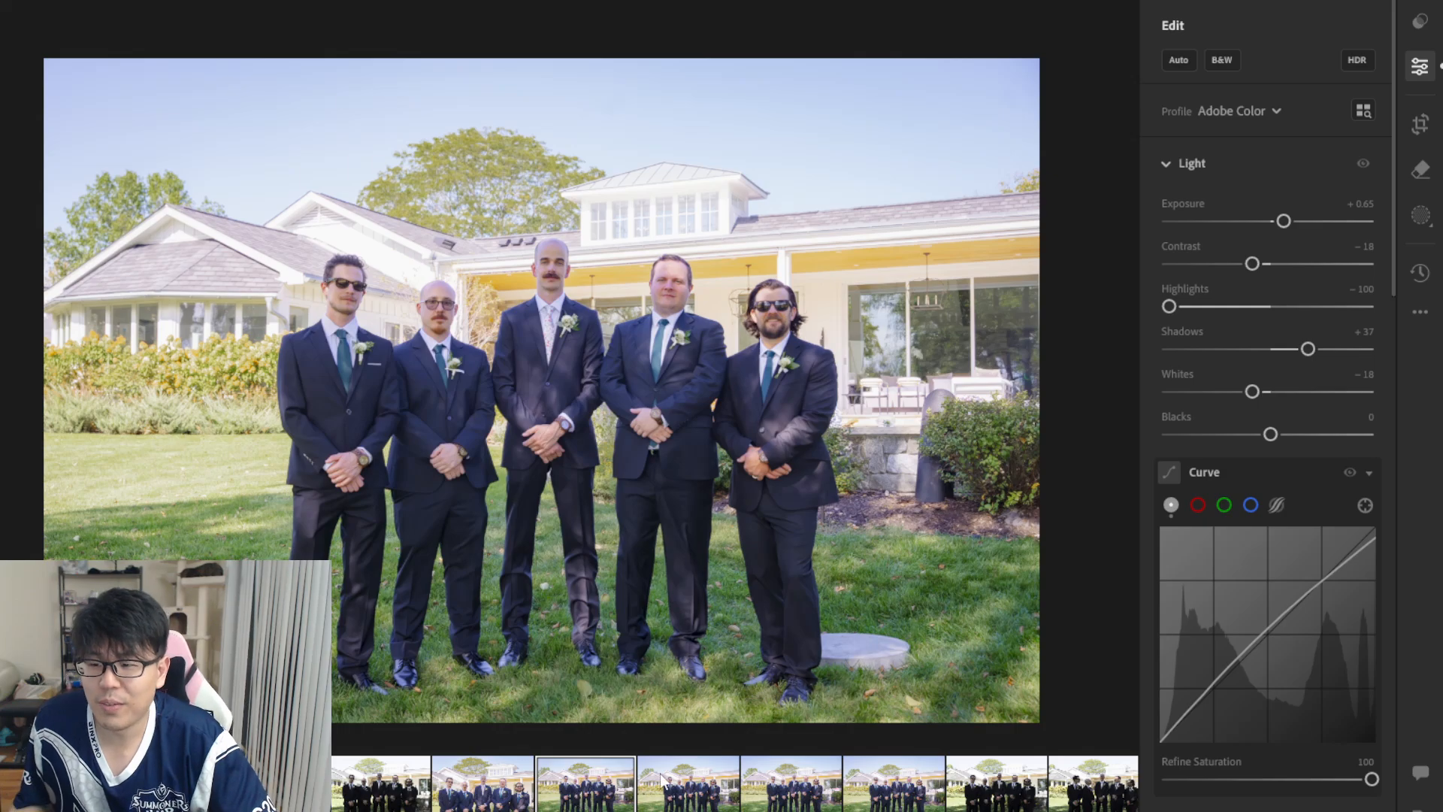
pyautogui.moveTo(1284, 224); pyautogui.dragTo(1287, 225)
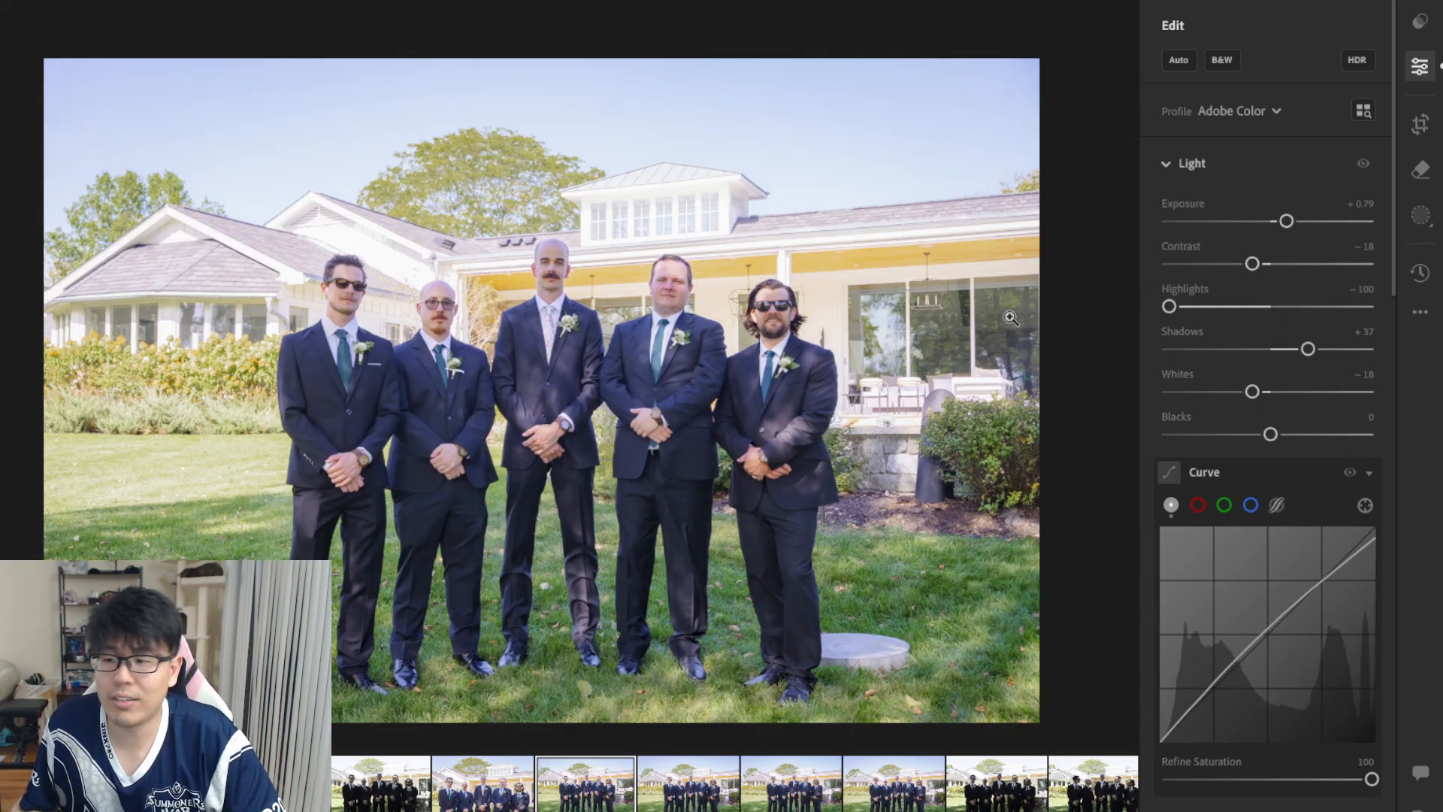
pyautogui.click(544, 325)
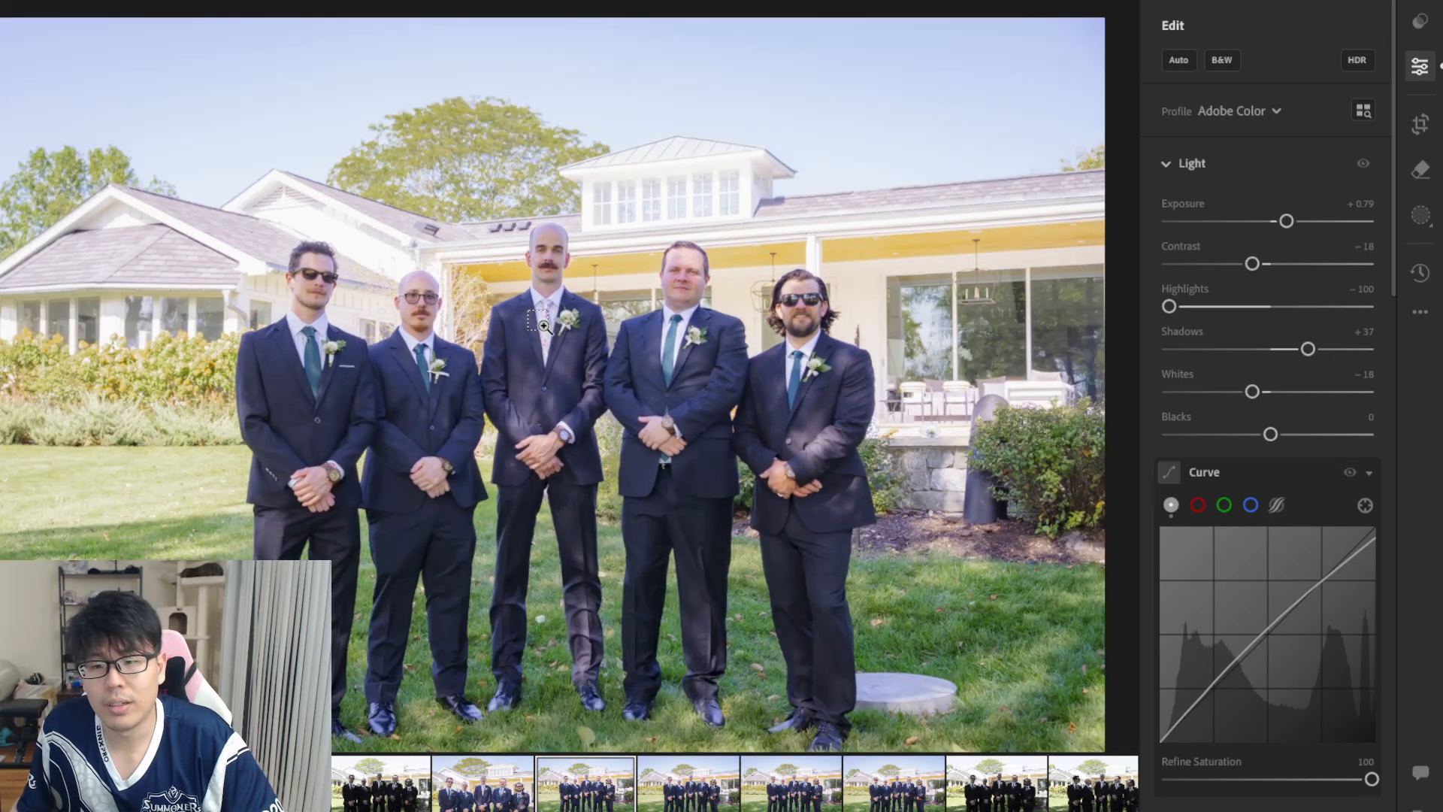
pyautogui.click(544, 326)
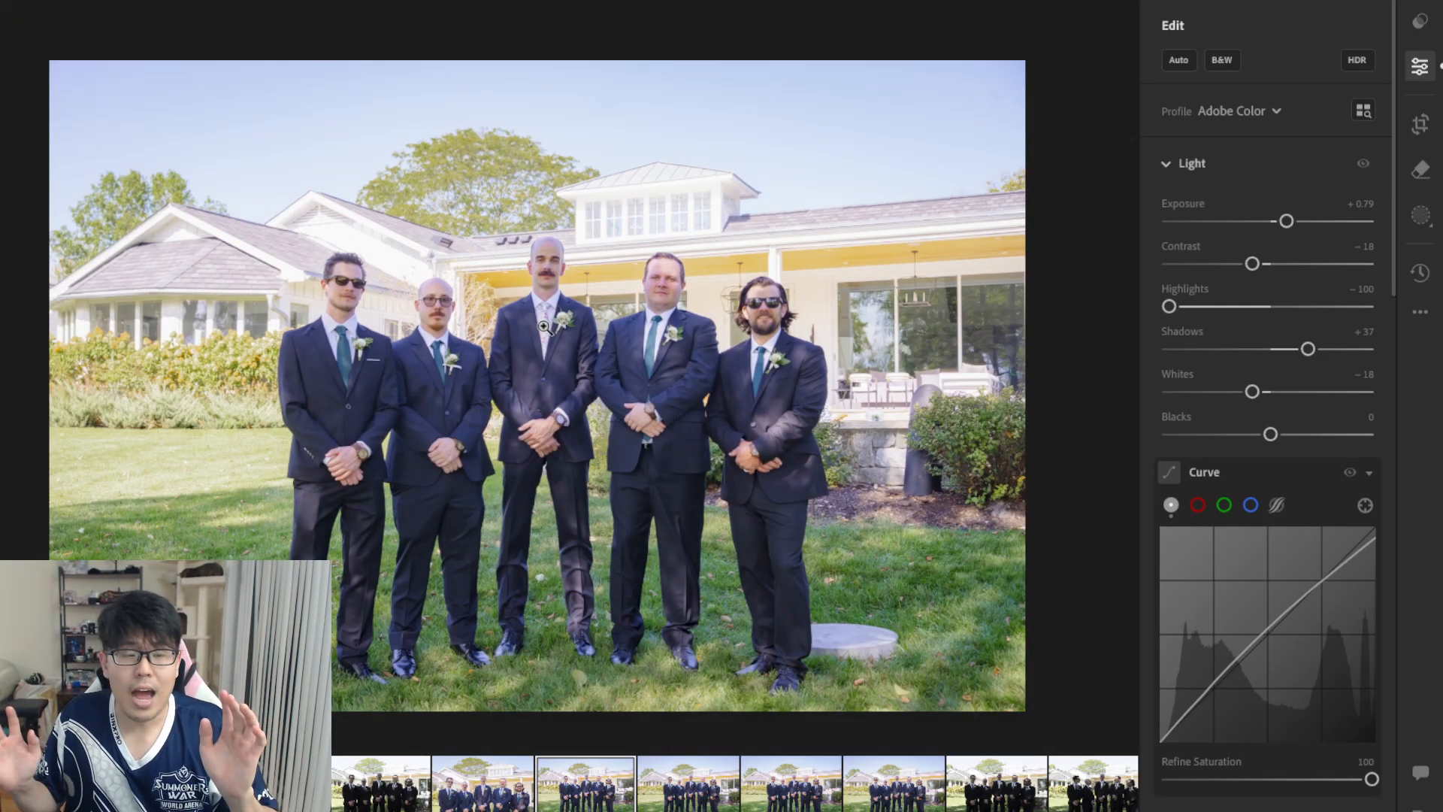